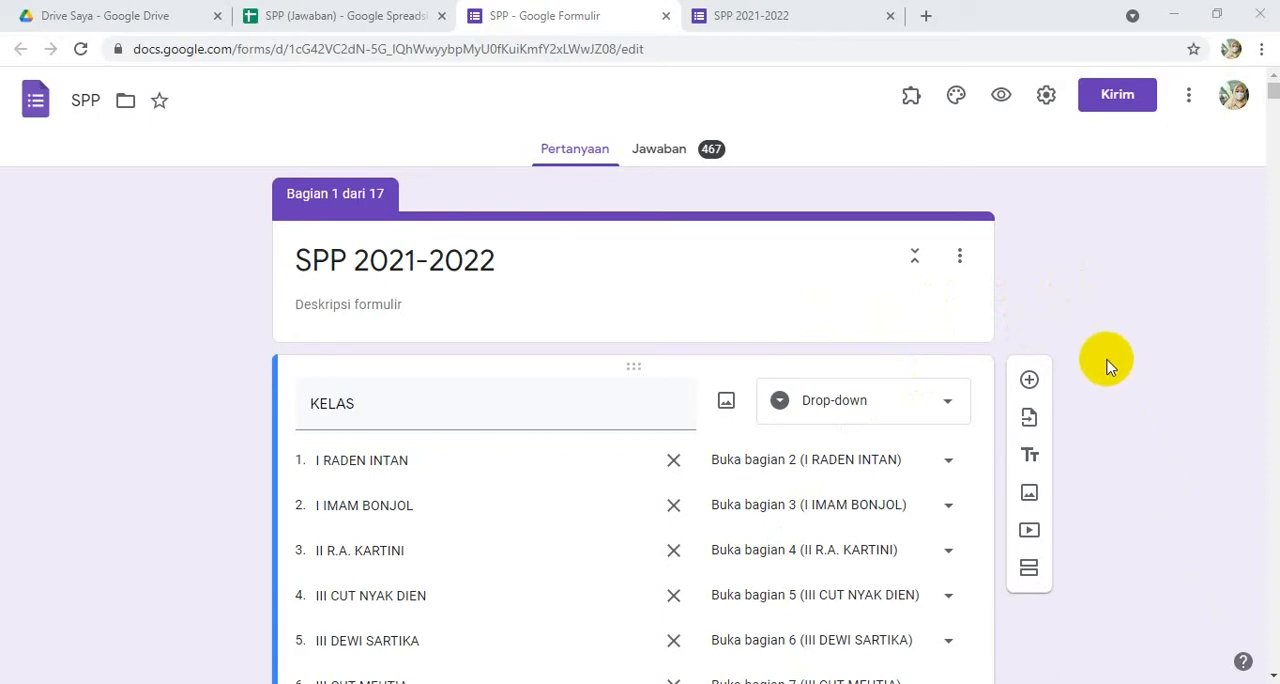
- Review the SPP form and the RESPON, REKAP and HASIL sheets of its response spreadsheet
scroll(737, 334, down, 2)
scroll(737, 334, up, 2)
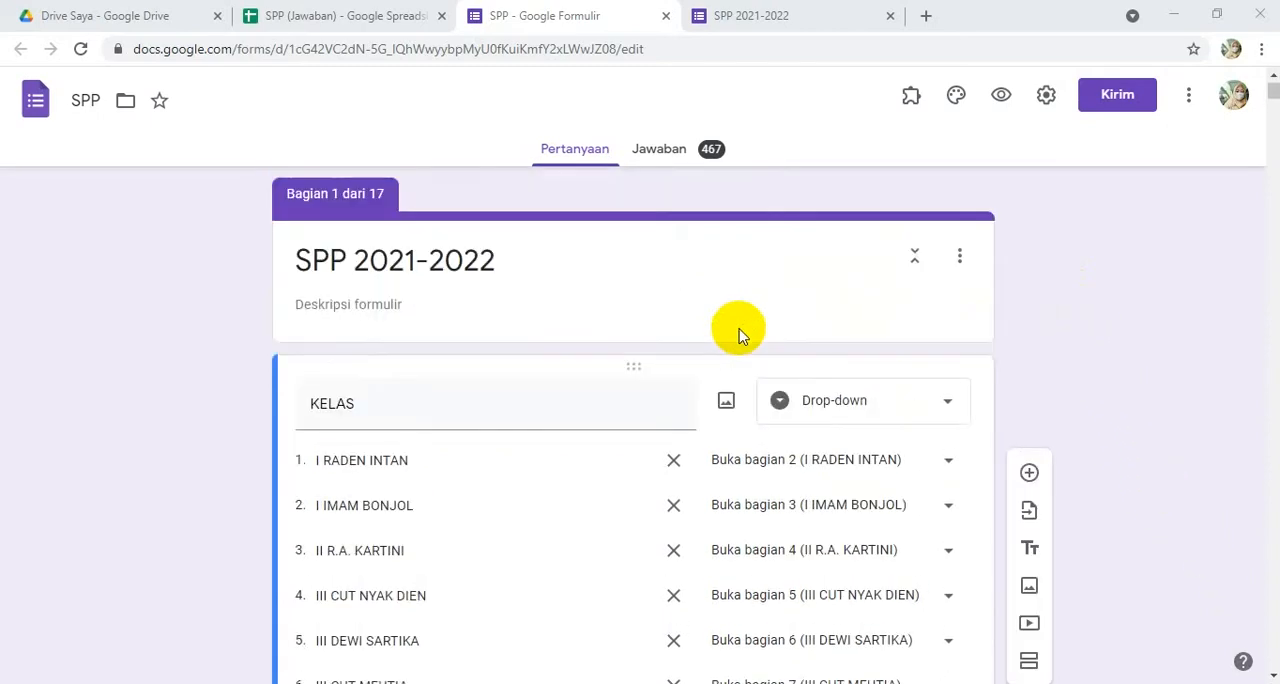
key(ctrl+shift+Tab)
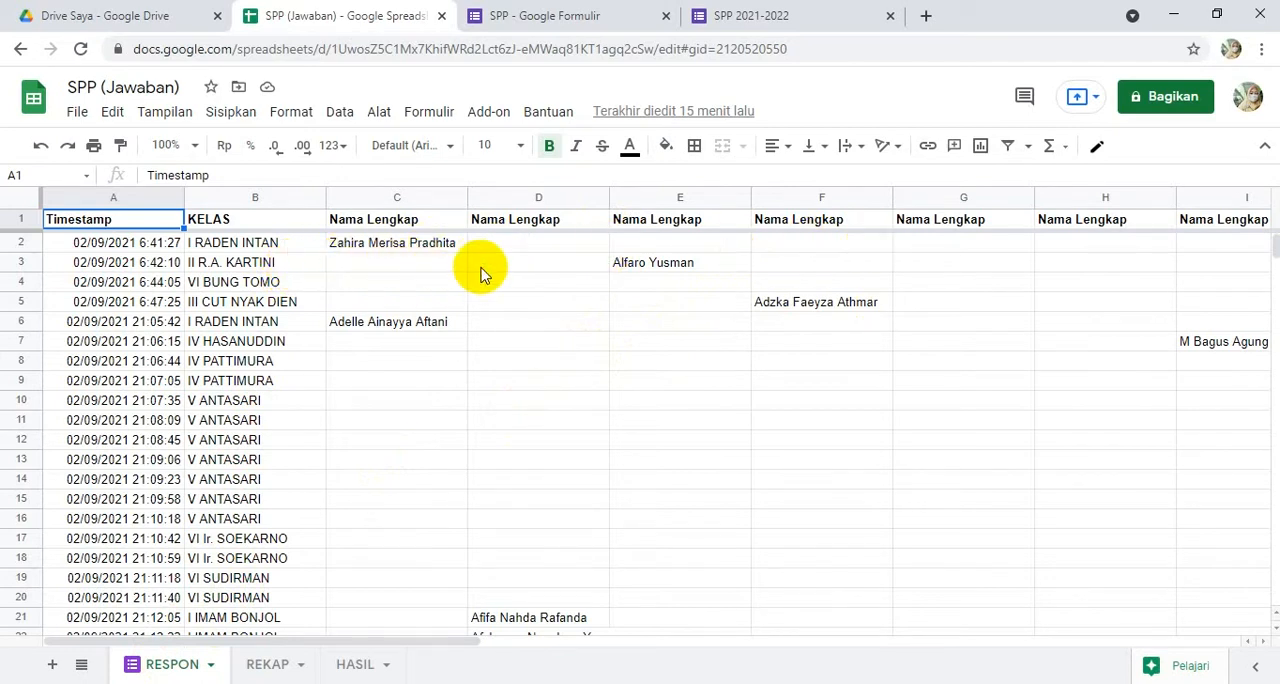
click(400, 283)
click(265, 665)
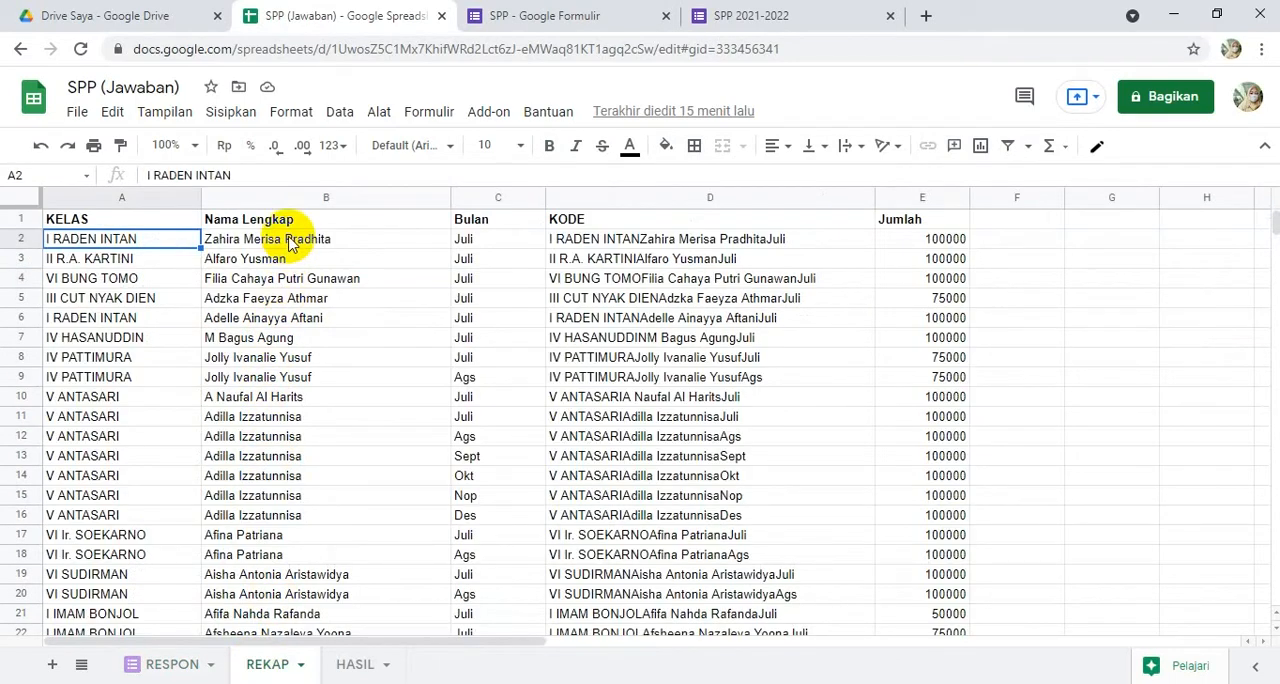
click(352, 665)
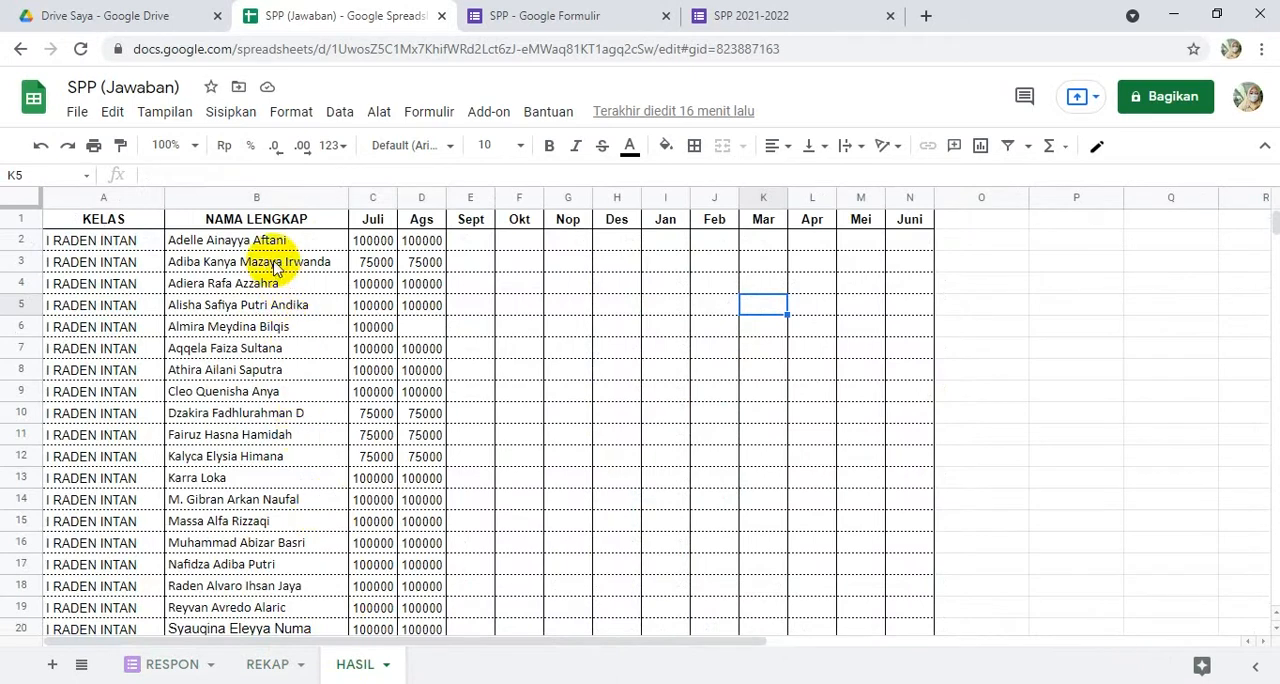
scroll(300, 286, down, 1)
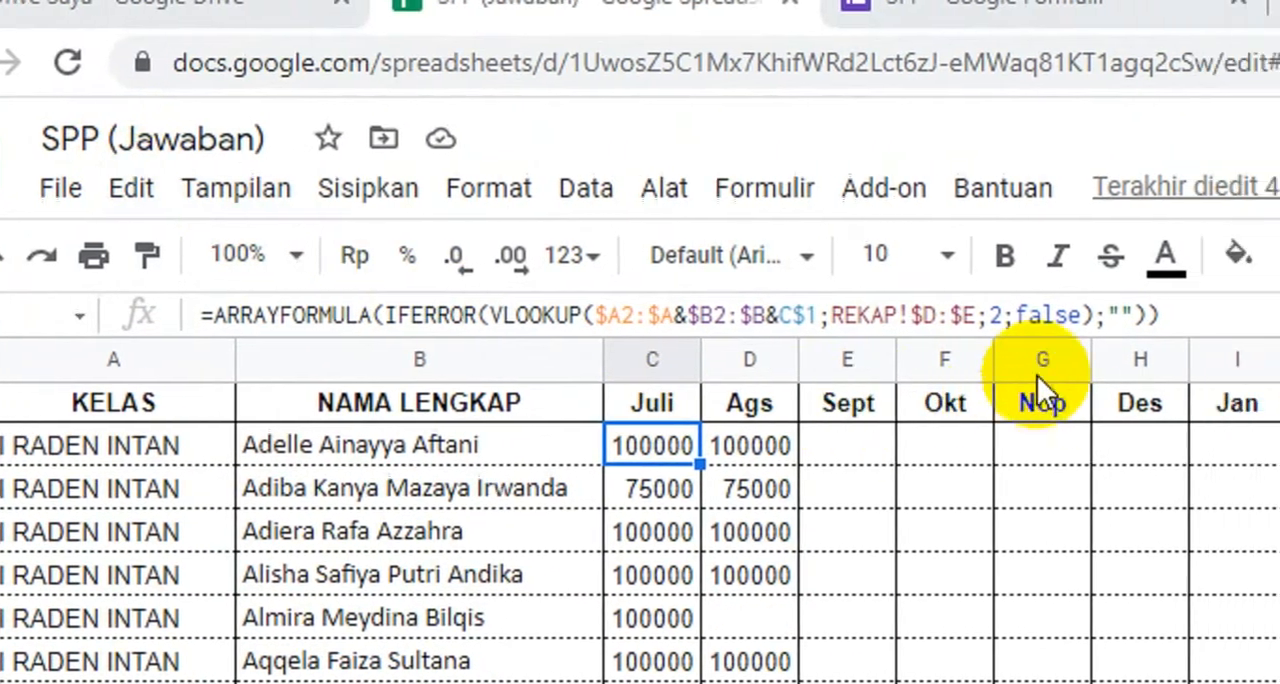
- Change the IFERROR fallback in the C2 lookup formula of the HASIL sheet from empty text to 0
click(1122, 315)
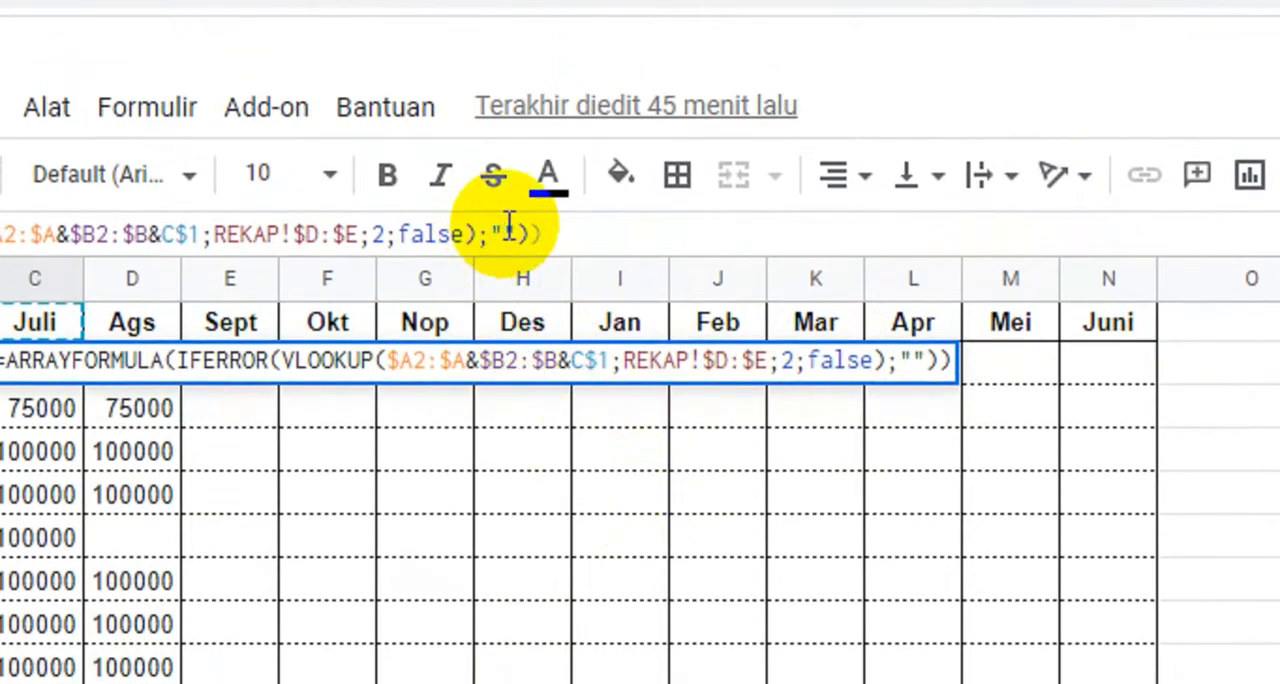
drag(513, 226, 492, 222)
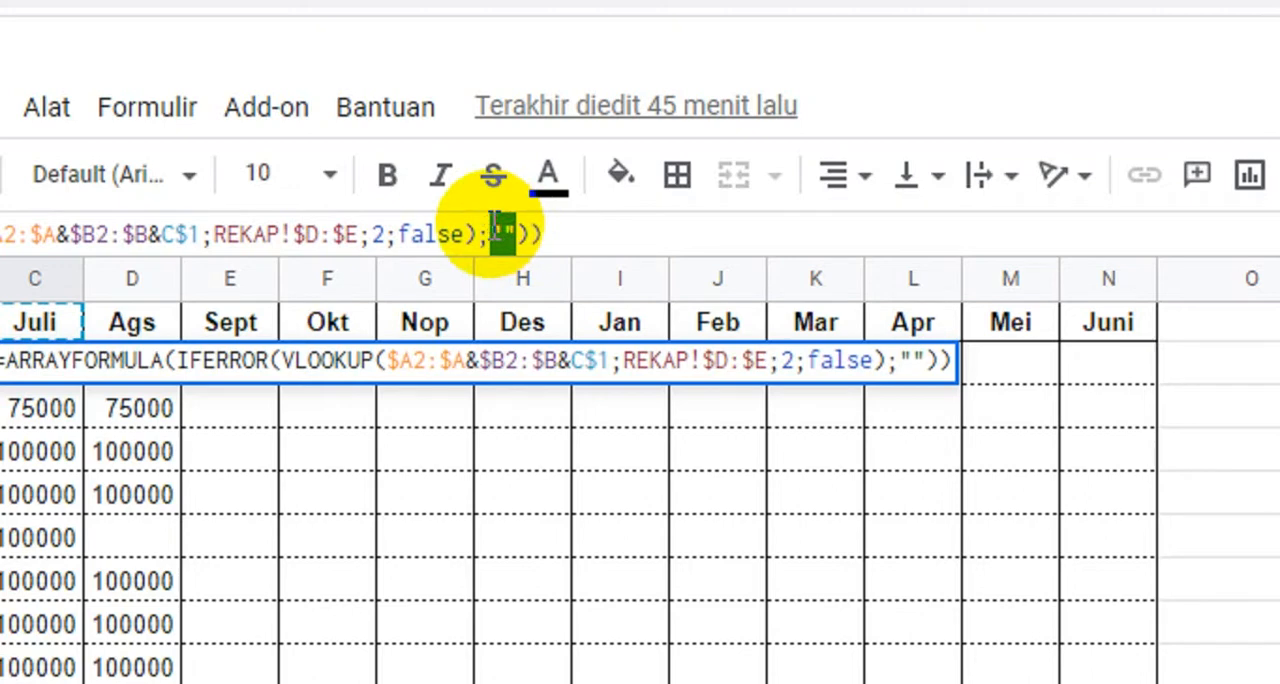
text(0)
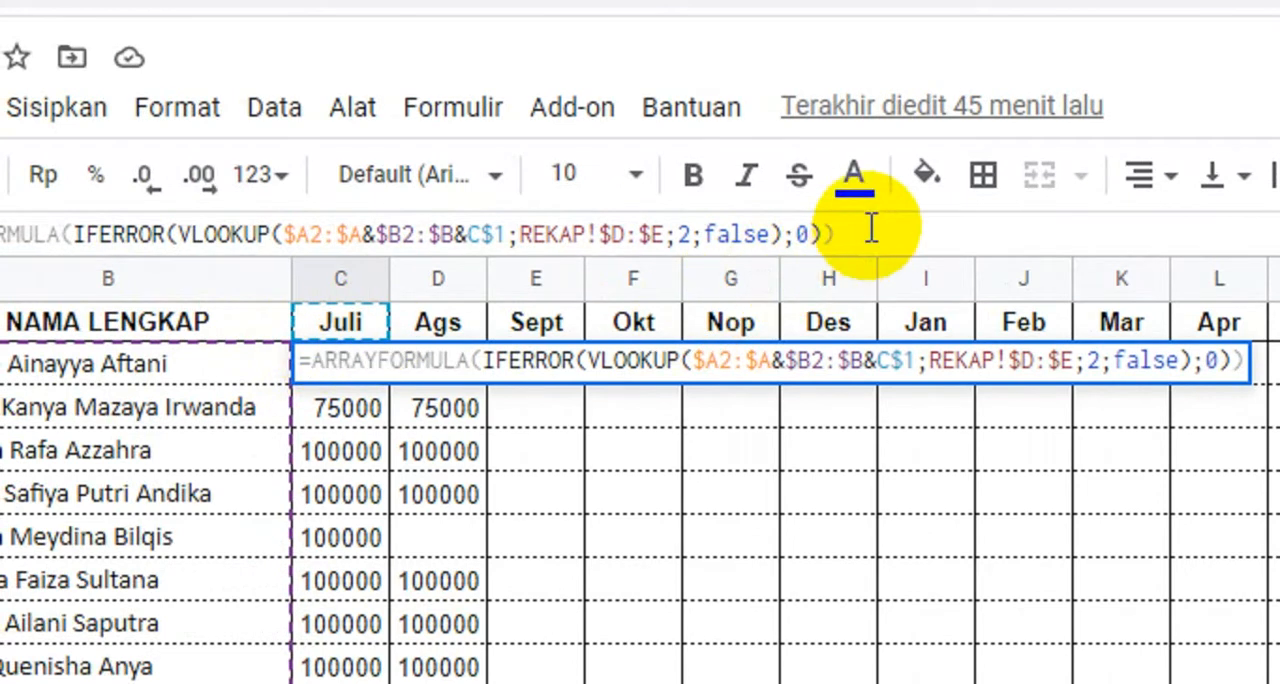
key(Return)
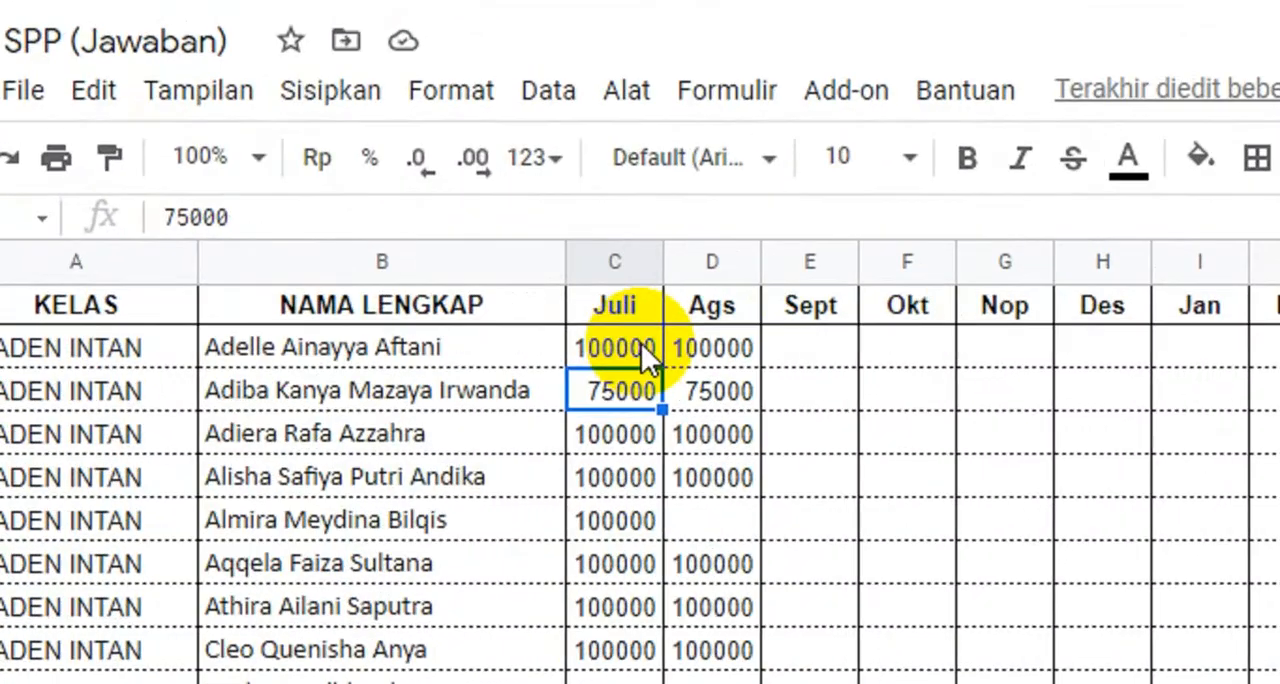
- Copy the updated C2 formula across row 2 through the Juni column, covering C2:N2
click(641, 343)
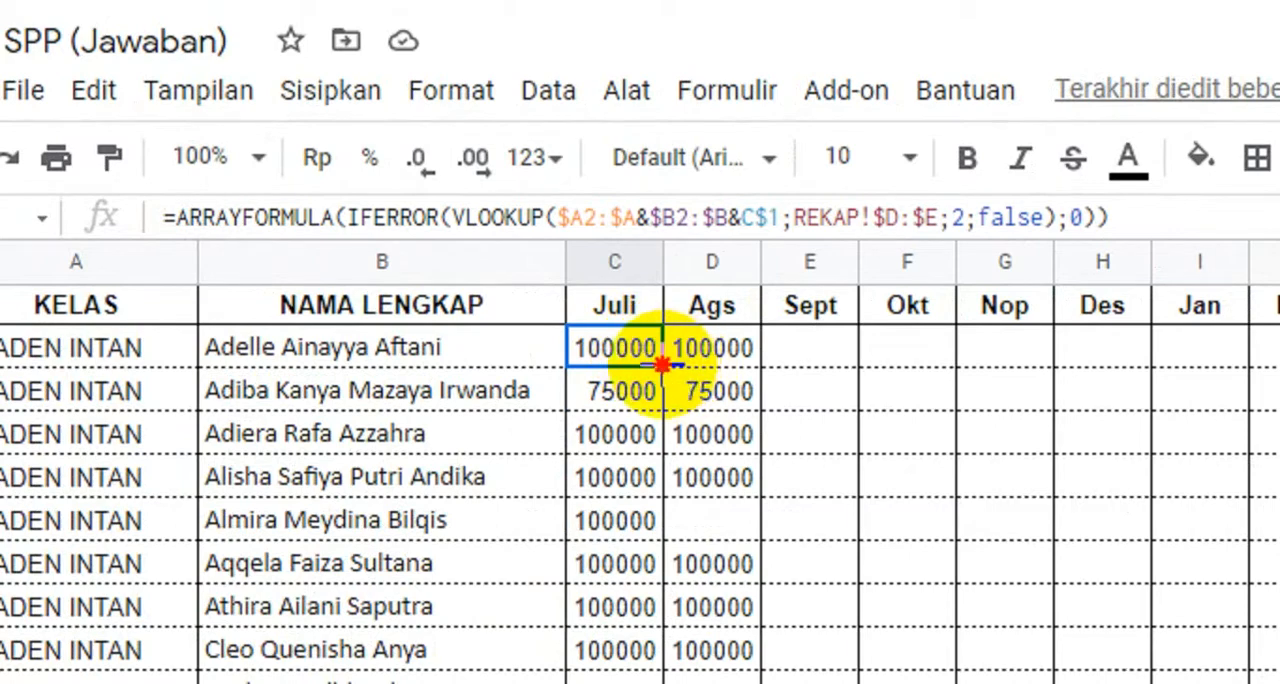
drag(662, 365, 1154, 349)
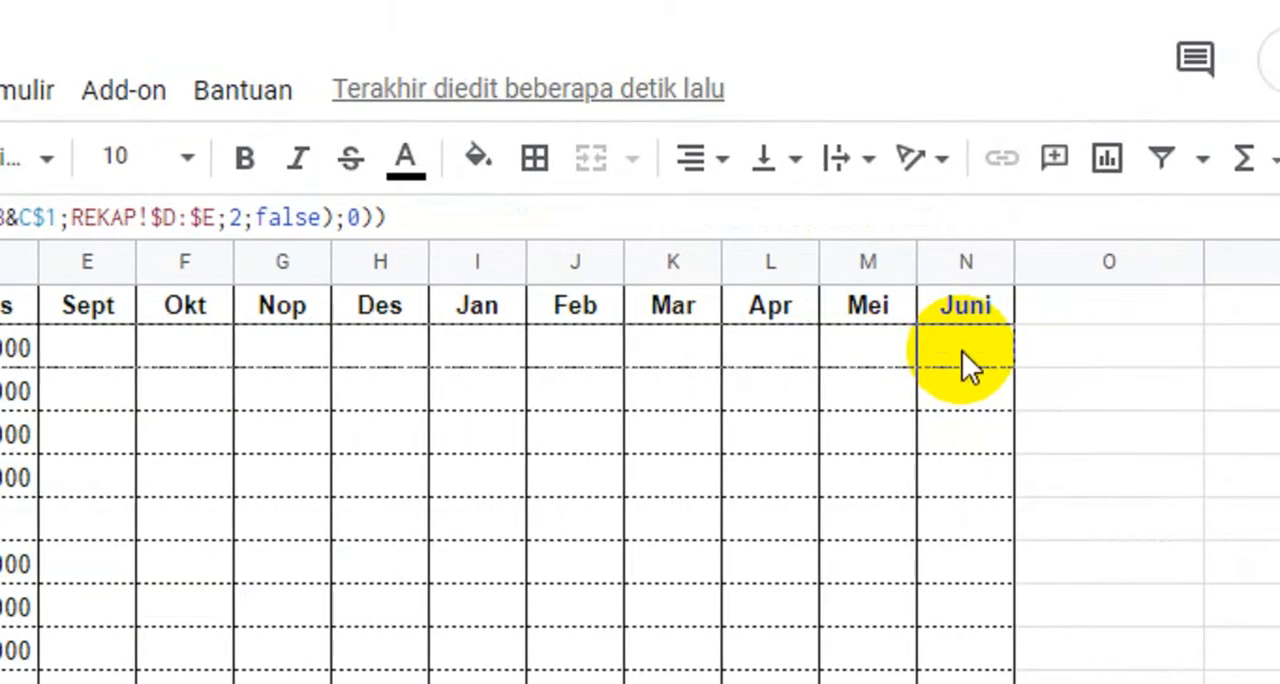
drag(962, 351, 962, 351)
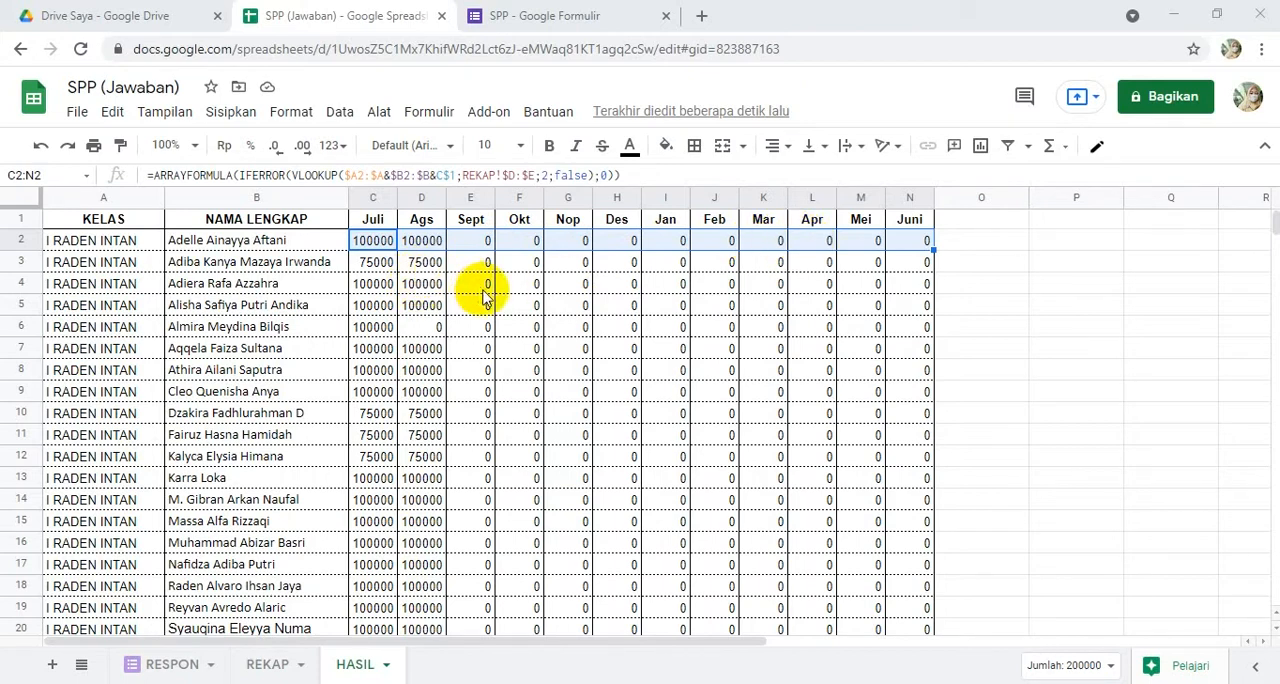
- Open datastudio.google.com in a new browser tab and create a blank report (Laporan Kosong)
click(702, 17)
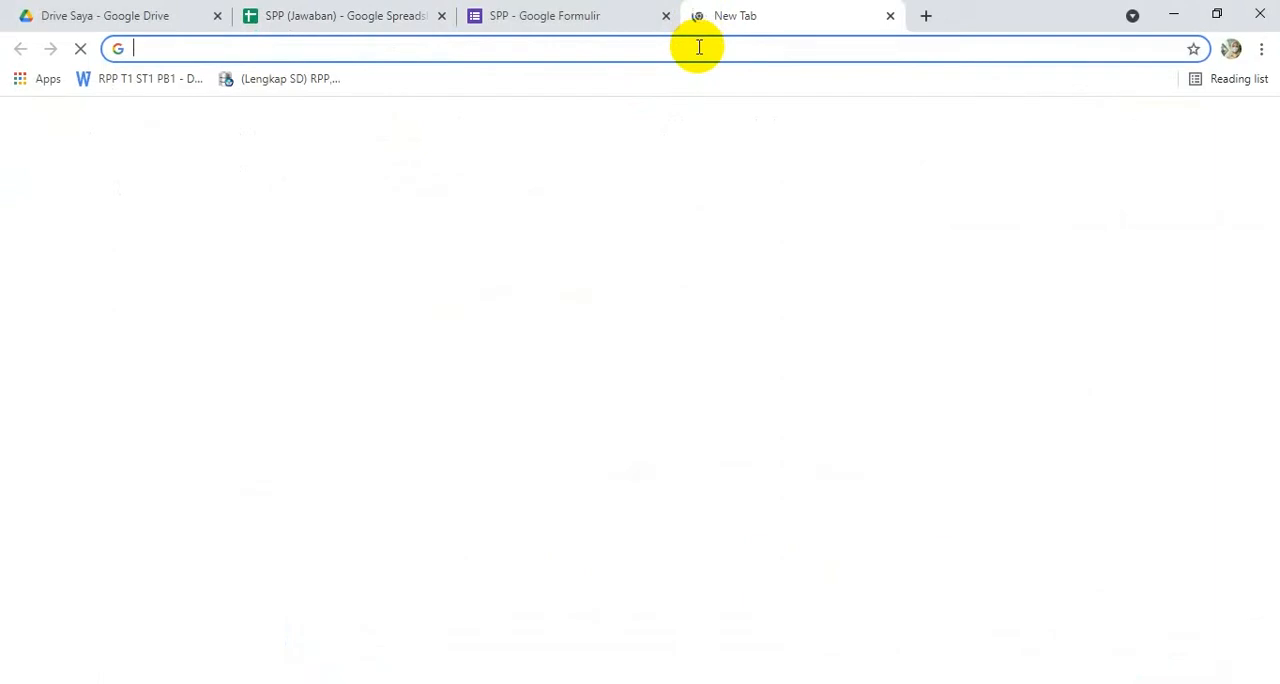
click(699, 47)
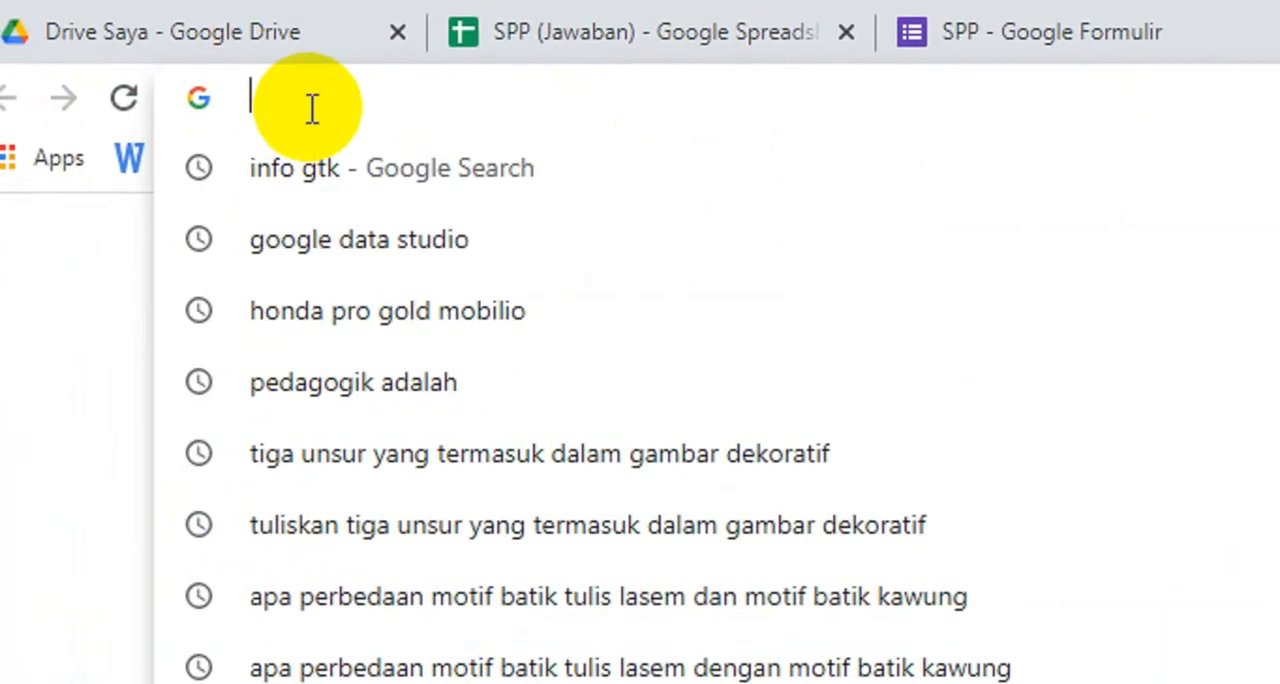
text(datastudio.google.com)
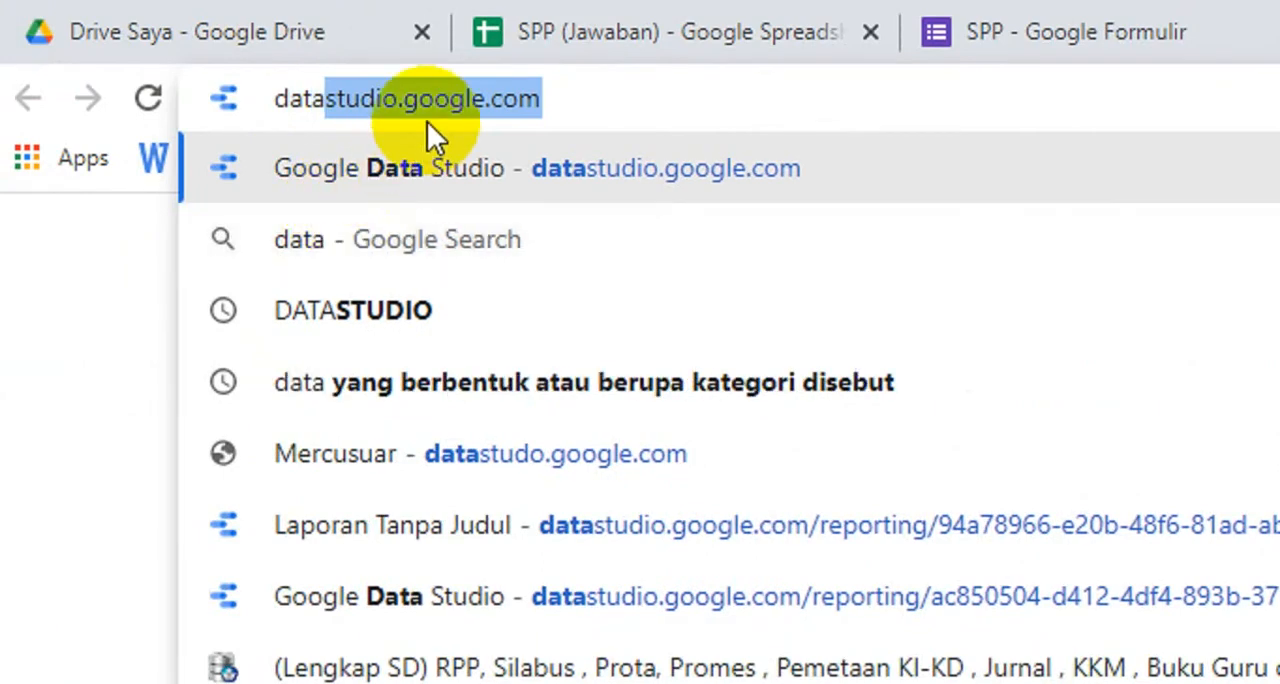
click(586, 95)
key(Return)
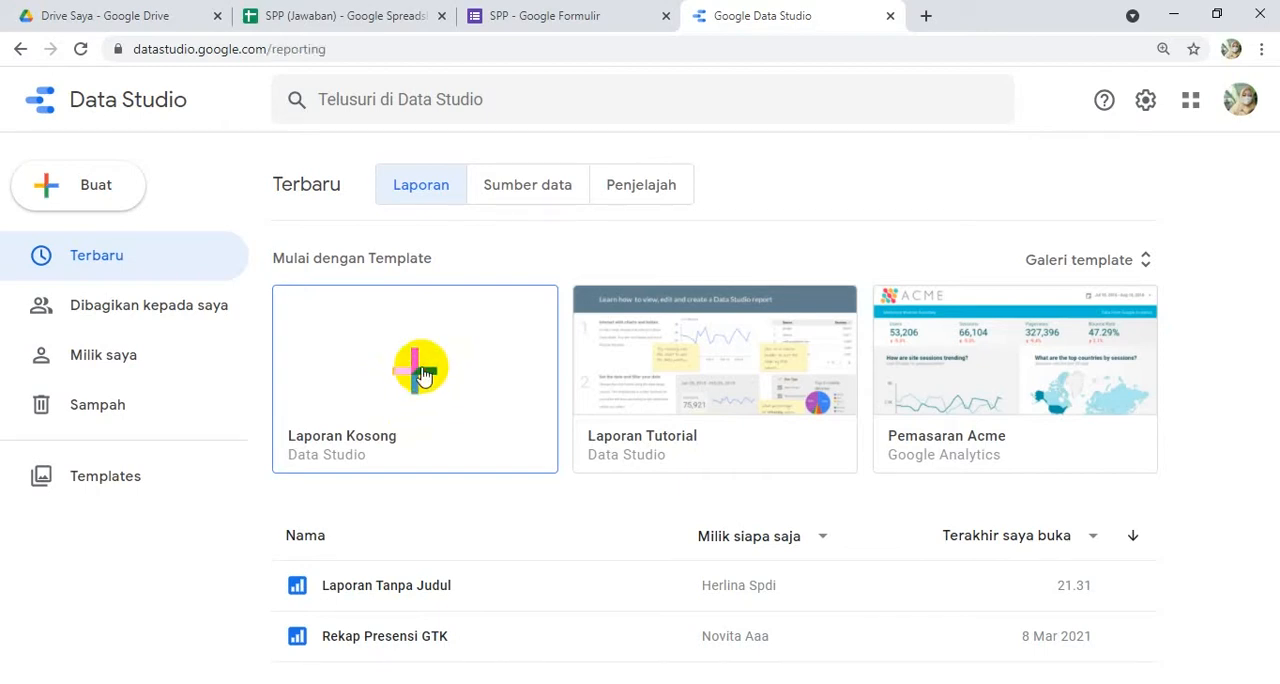
click(421, 373)
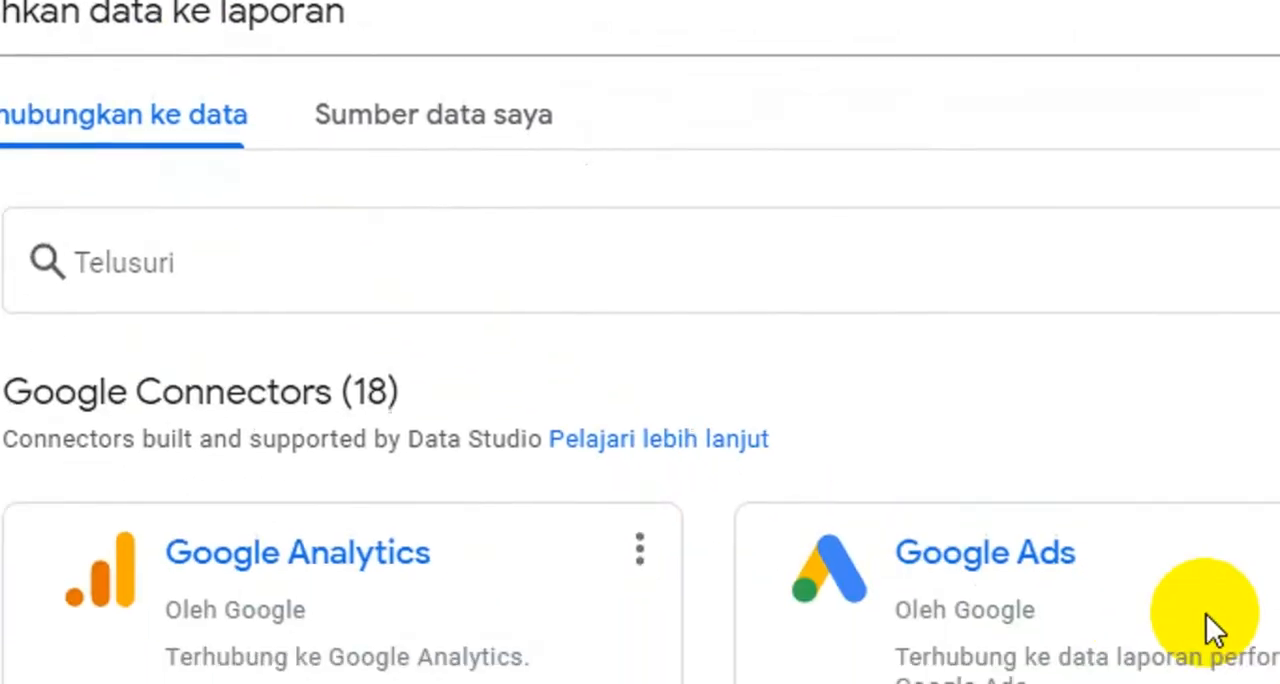
- Connect the report to the HASIL worksheet of the SPP (Jawaban) file through the Google Spreadsheet connector
click(686, 372)
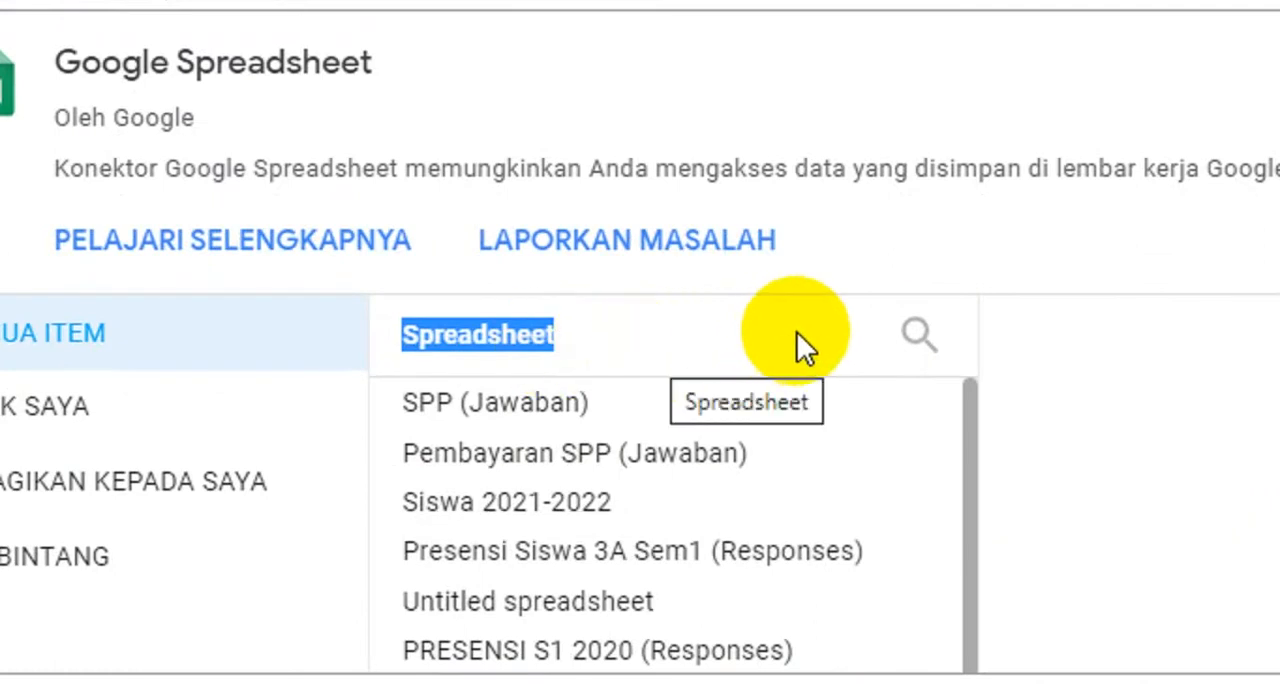
click(480, 420)
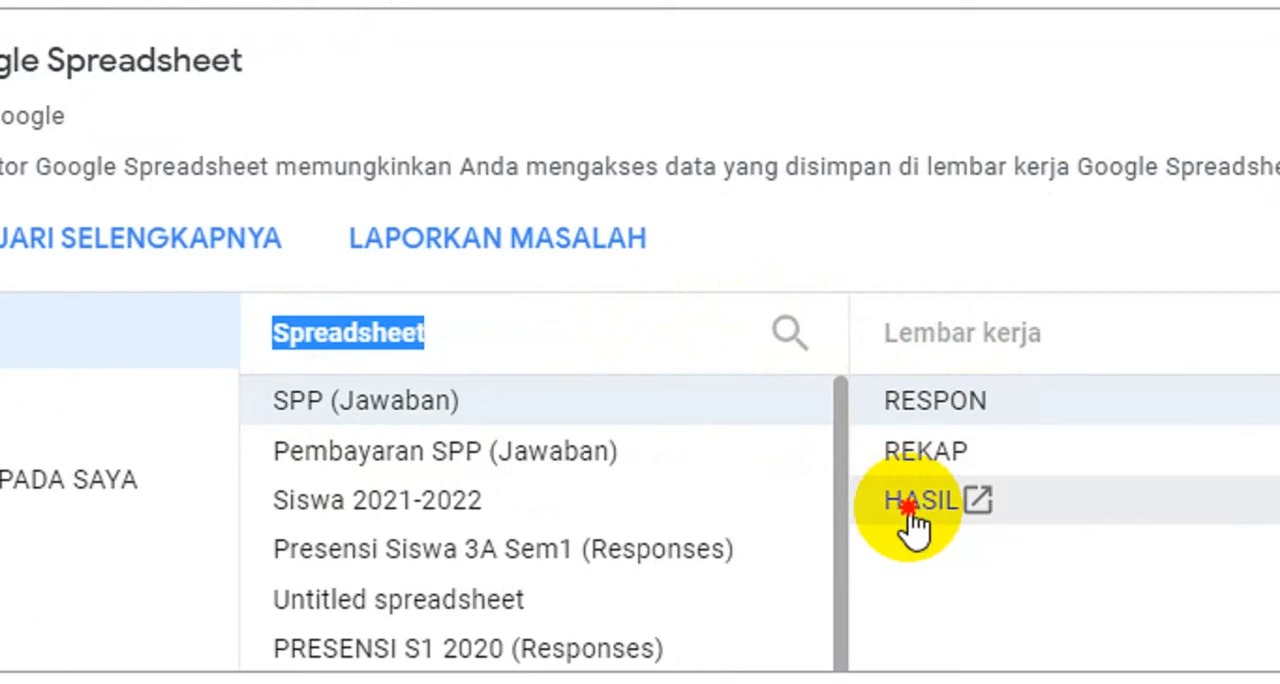
click(912, 522)
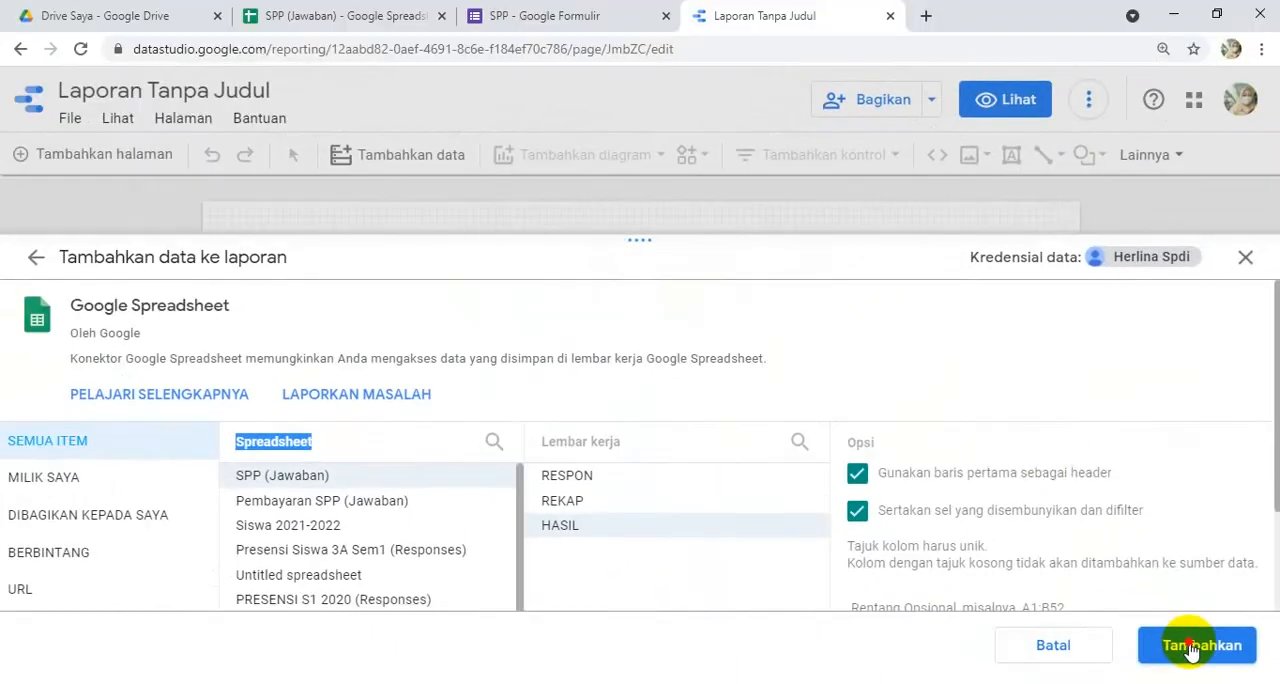
click(1191, 648)
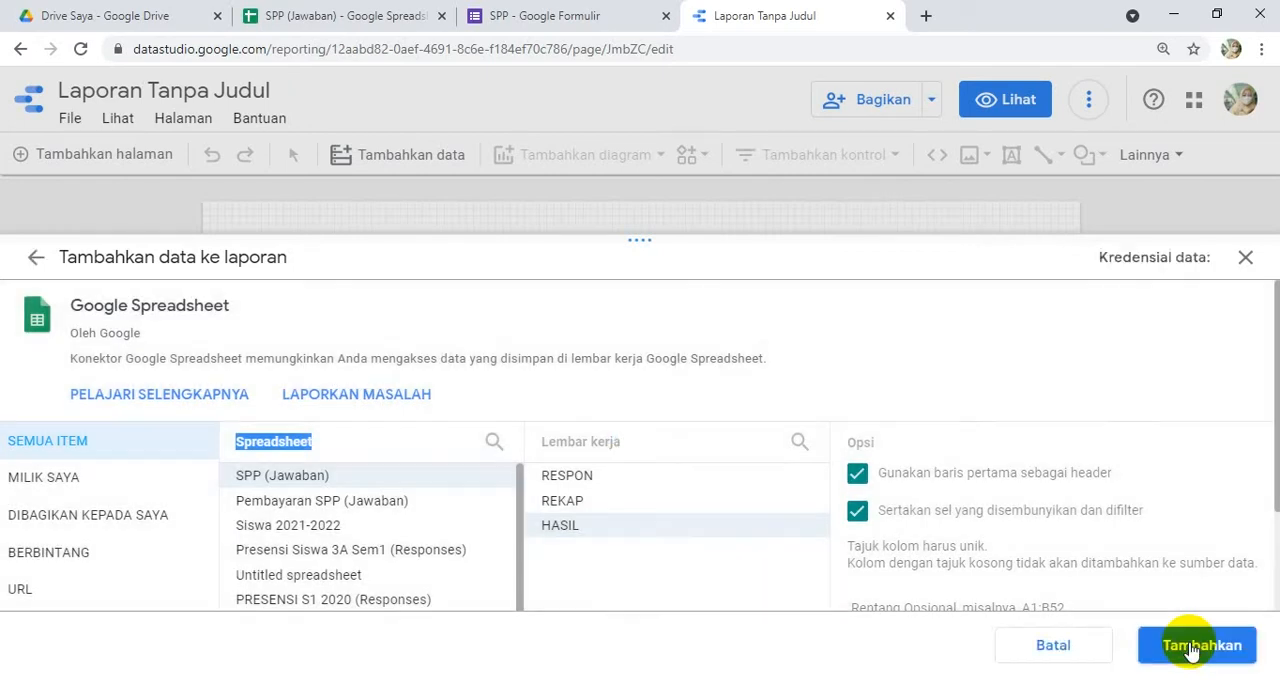
click(1191, 648)
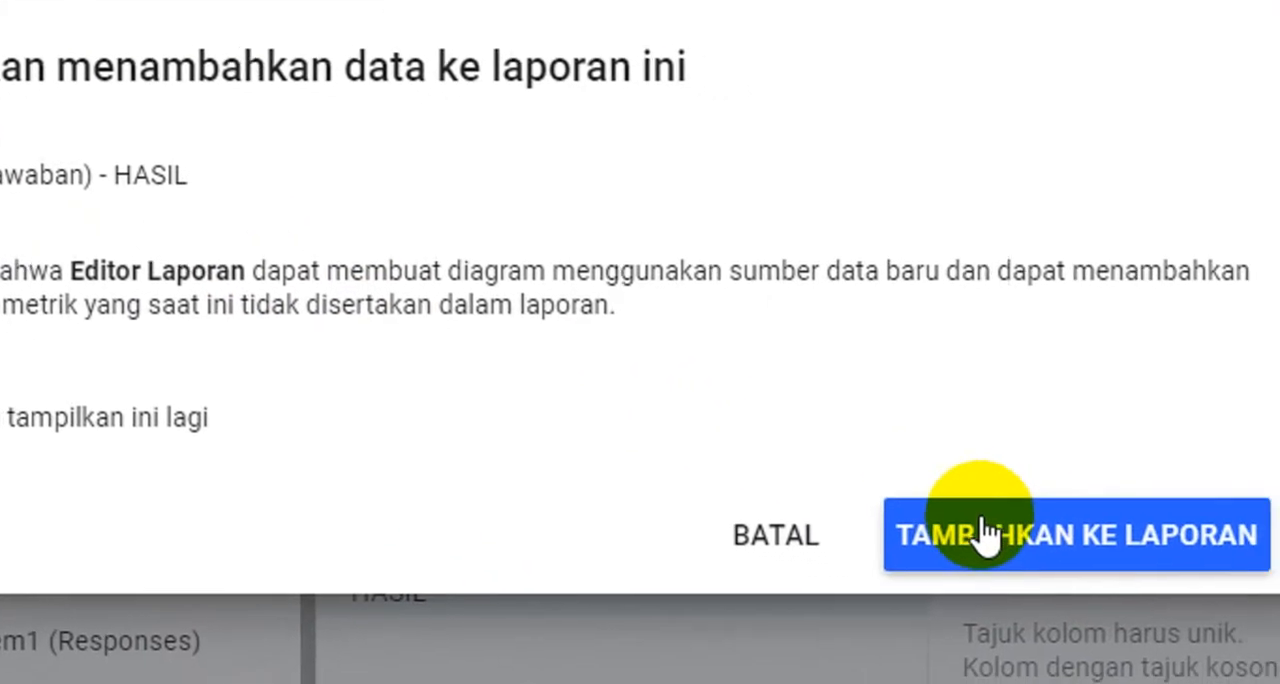
click(963, 531)
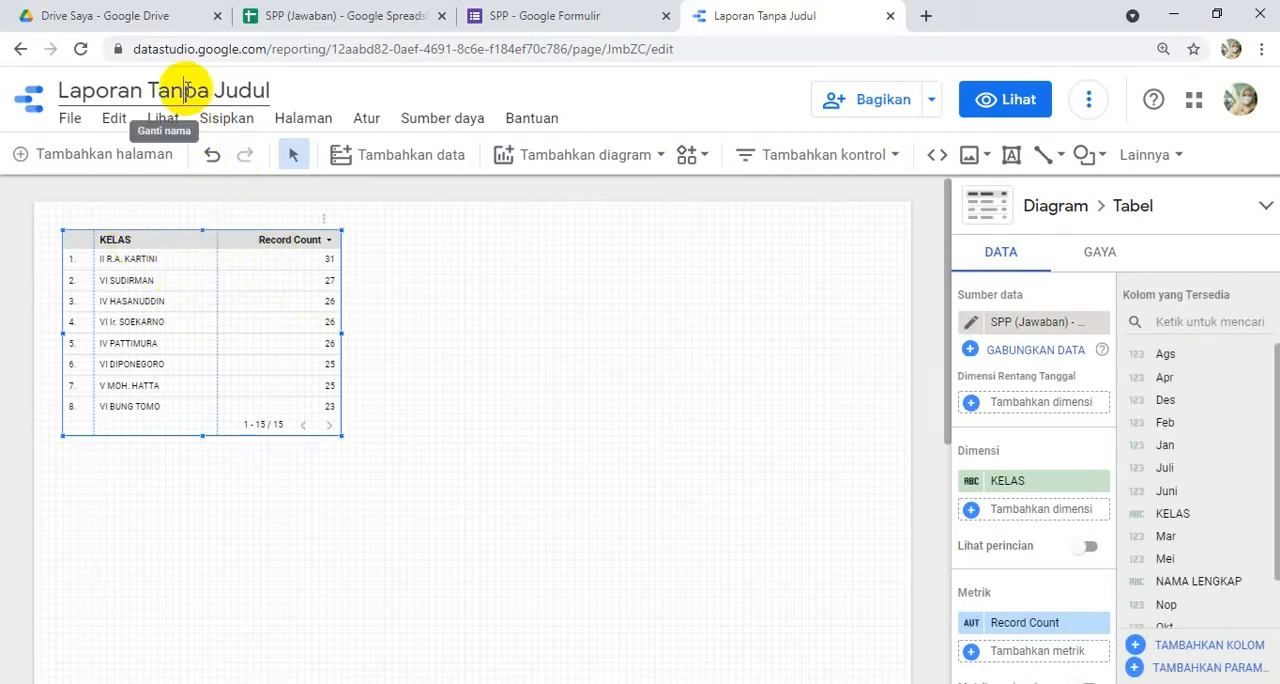
- Rename the report as SPP 2021-2022 and enlarge the table to span nearly the full page width
click(267, 88)
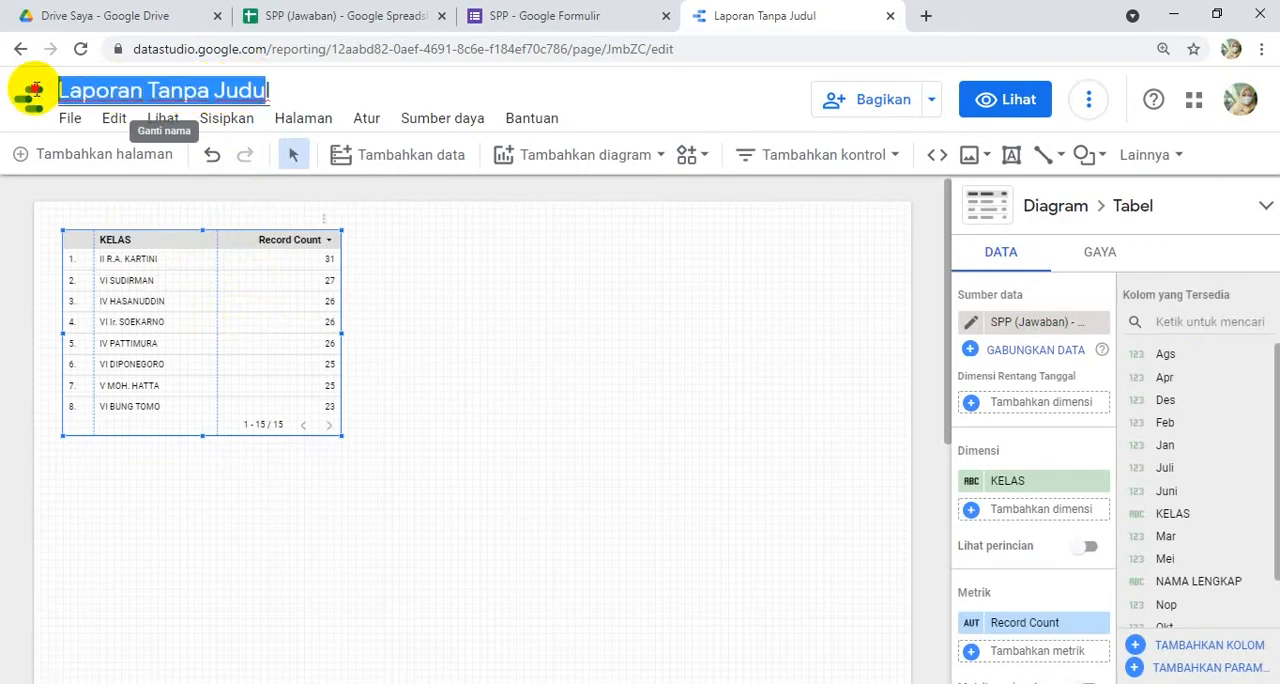
key(BackSpace)
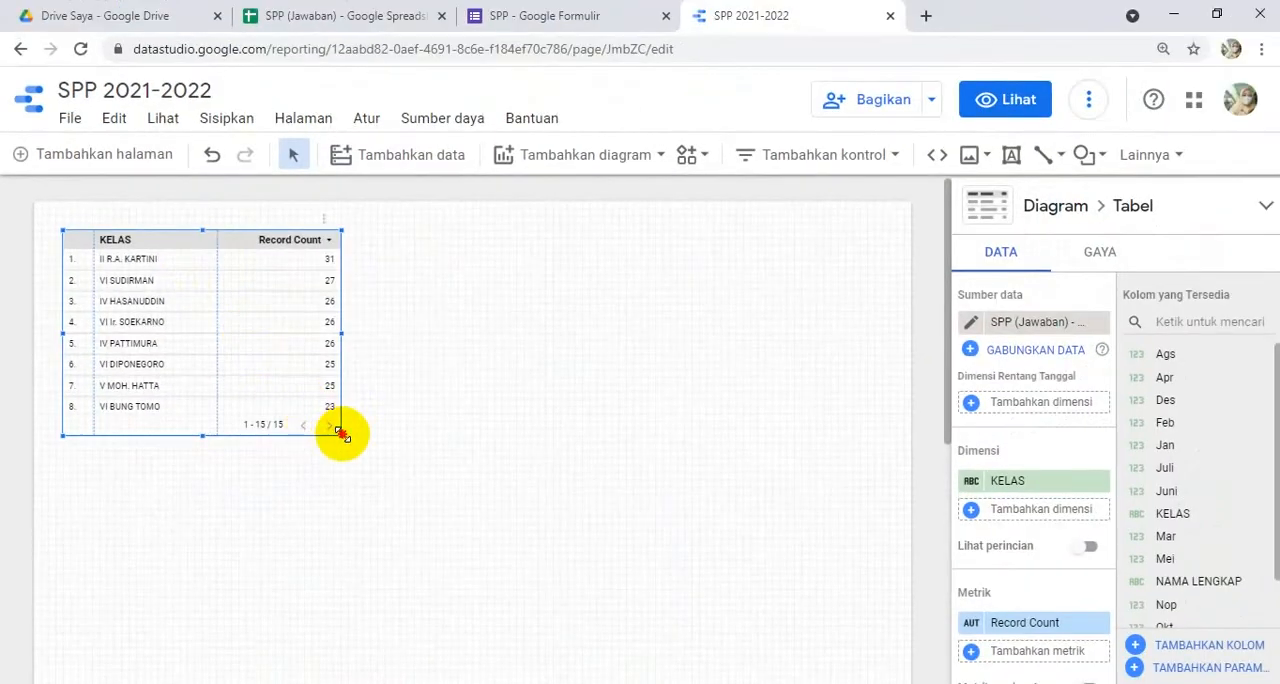
drag(340, 432, 886, 664)
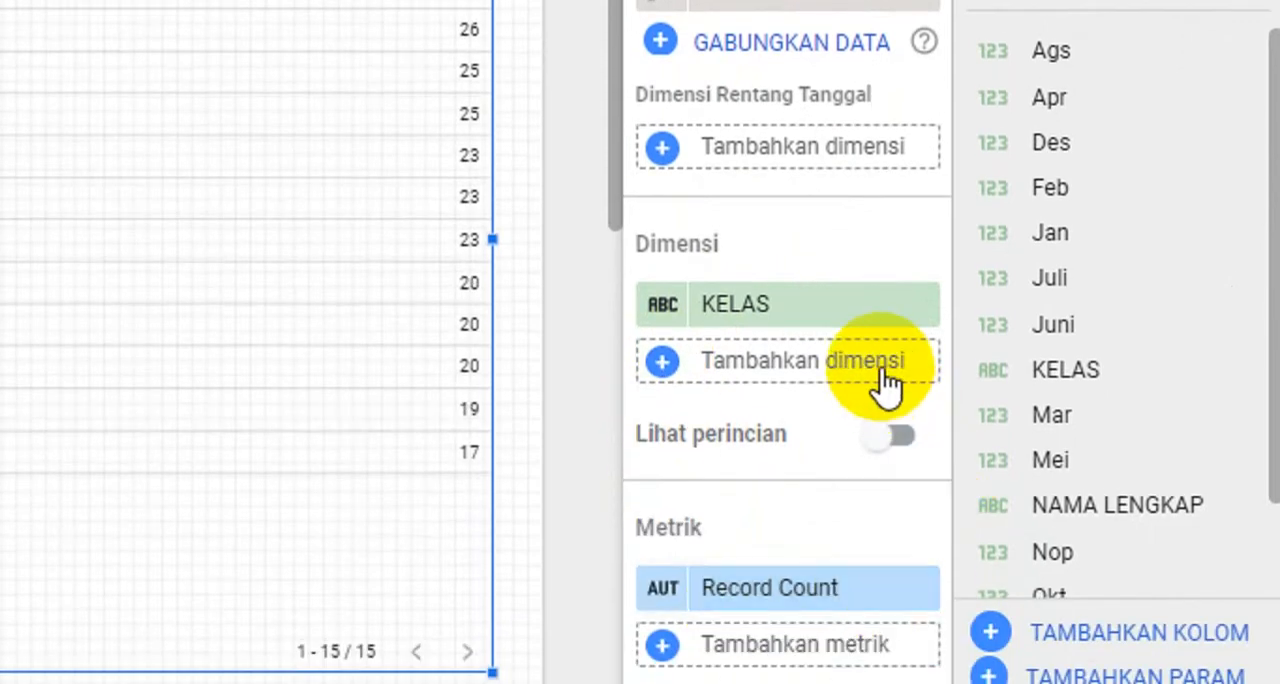
- Add NAMA LENGKAP, Juni and Juli as dimensions of the table after KELAS
drag(1113, 508, 787, 358)
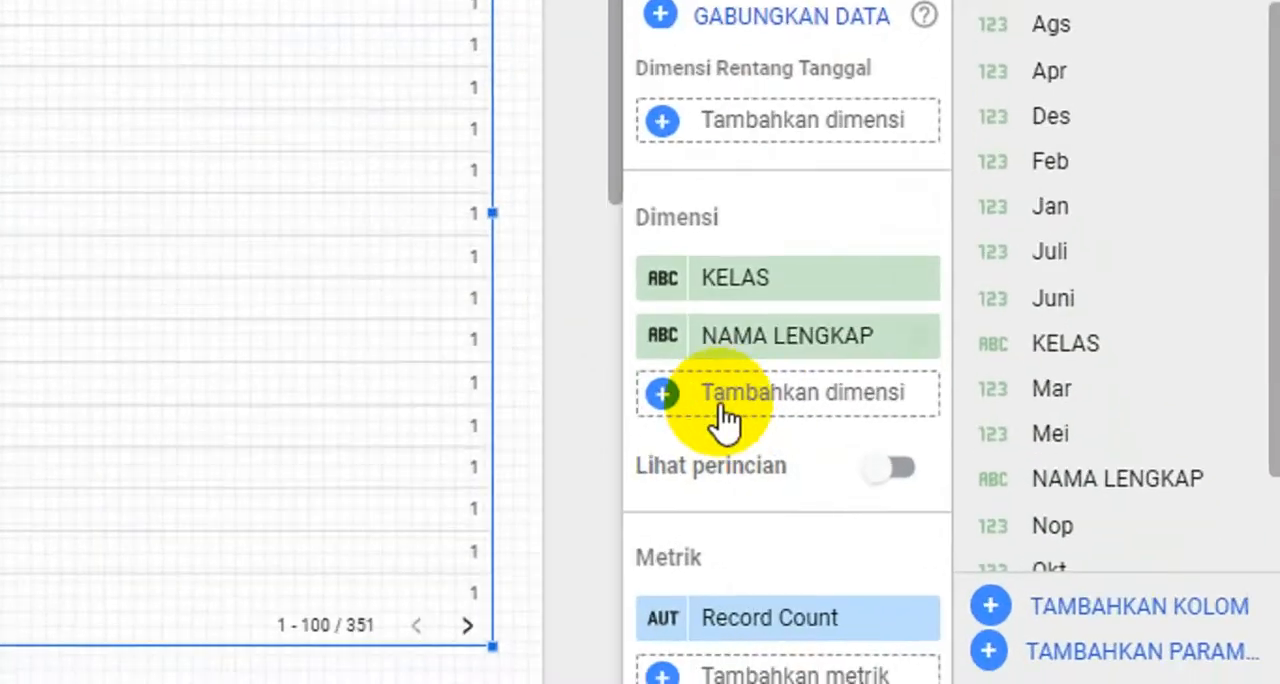
click(664, 395)
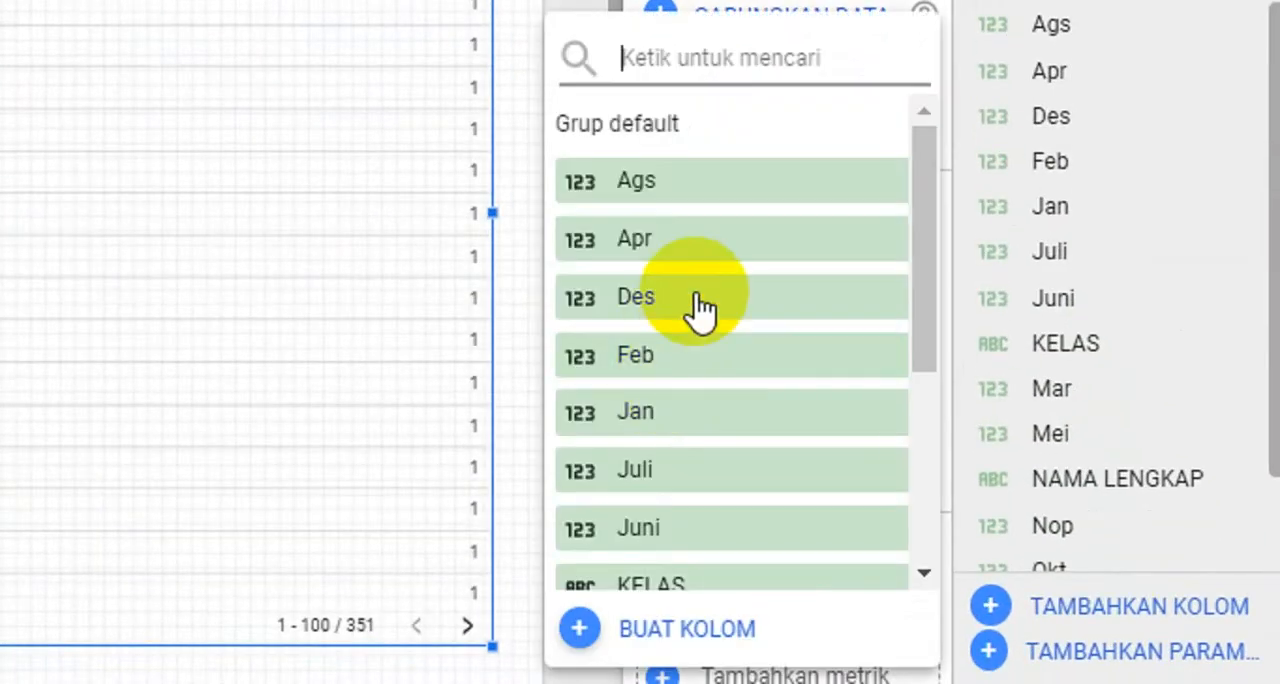
click(657, 532)
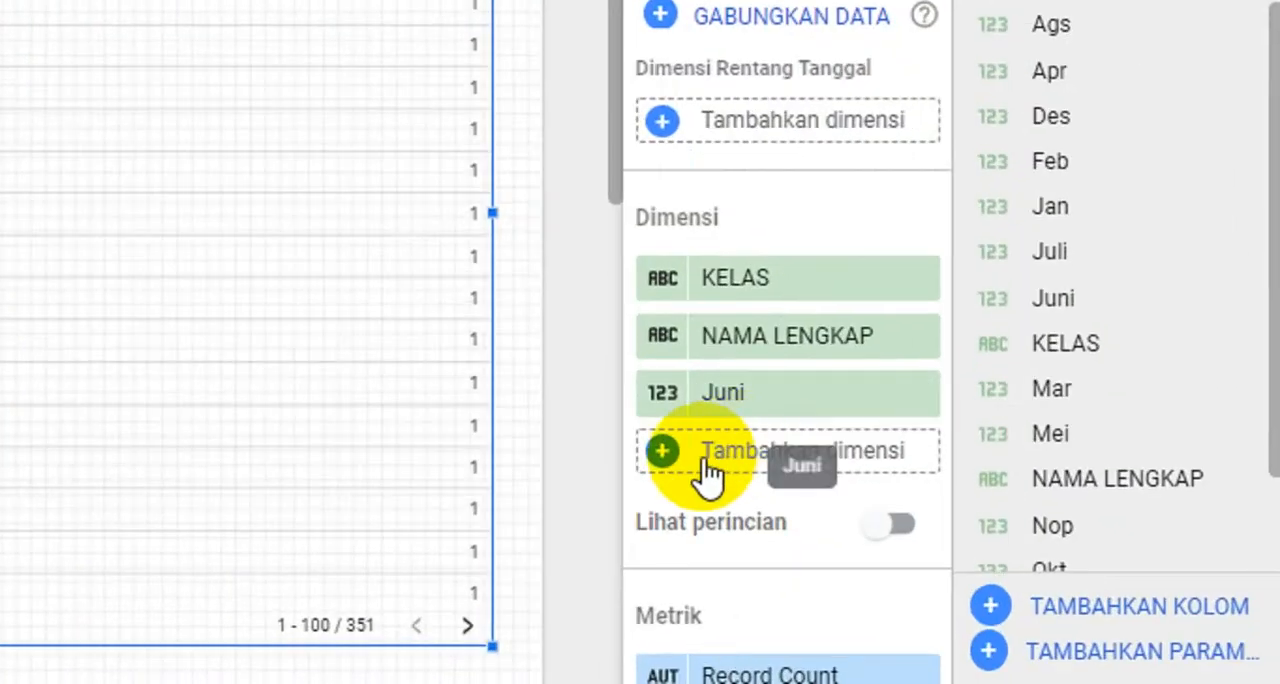
click(664, 455)
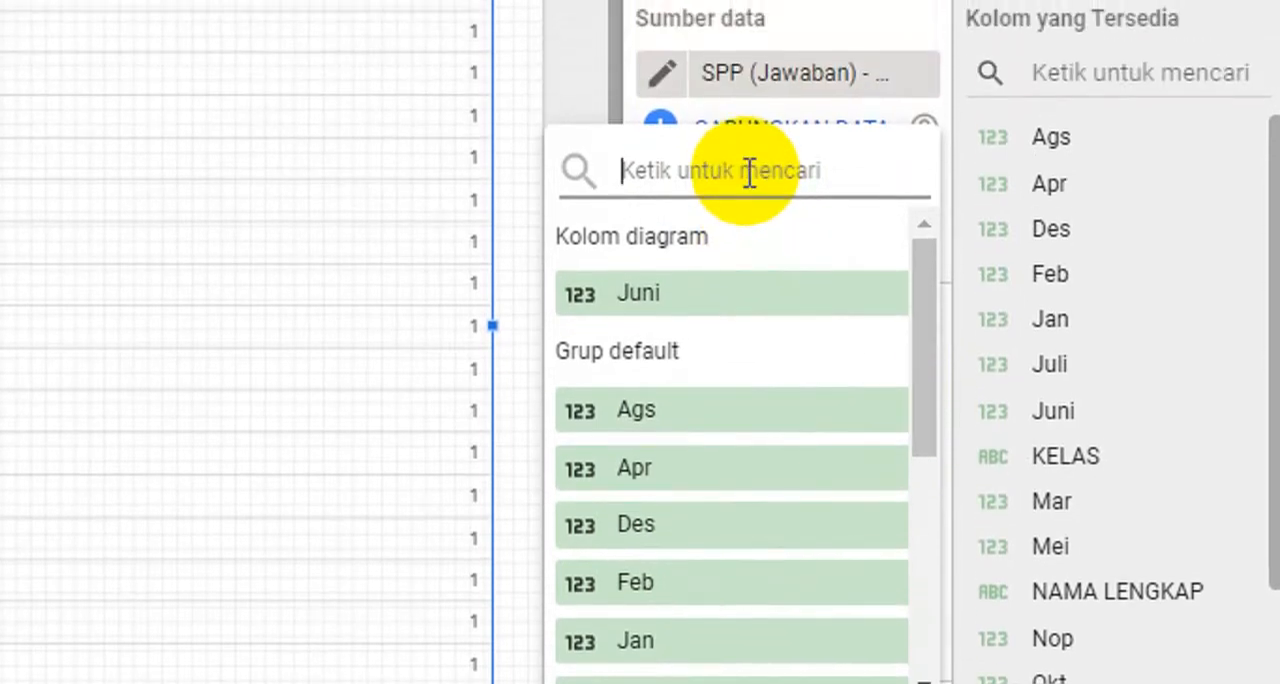
text(JULI)
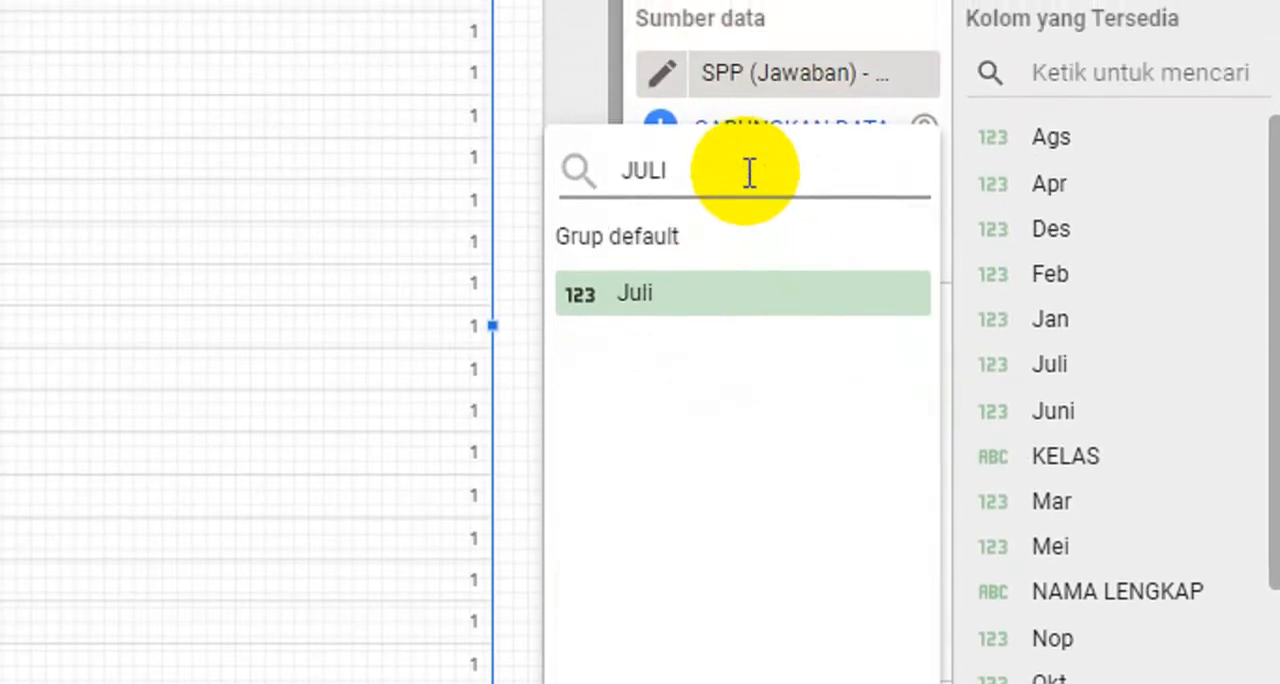
click(702, 300)
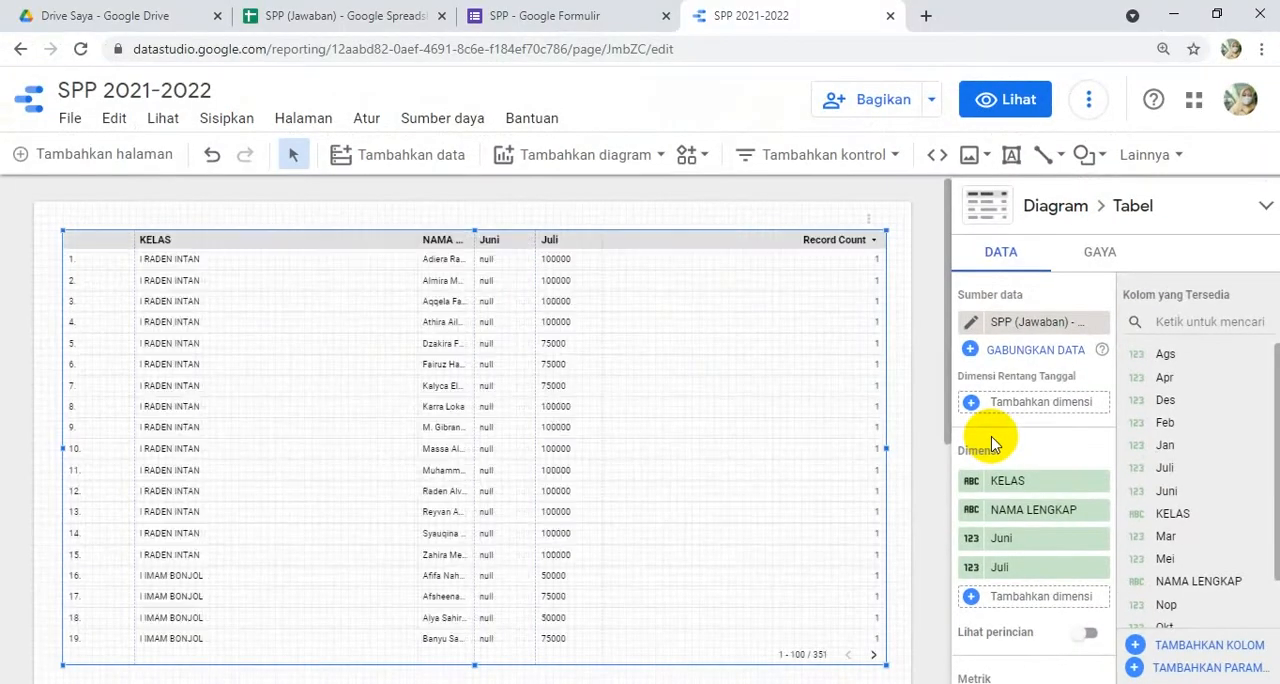
- Remove the Juni dimension placed between NAMA LENGKAP and Juli
drag(1000, 481, 1037, 541)
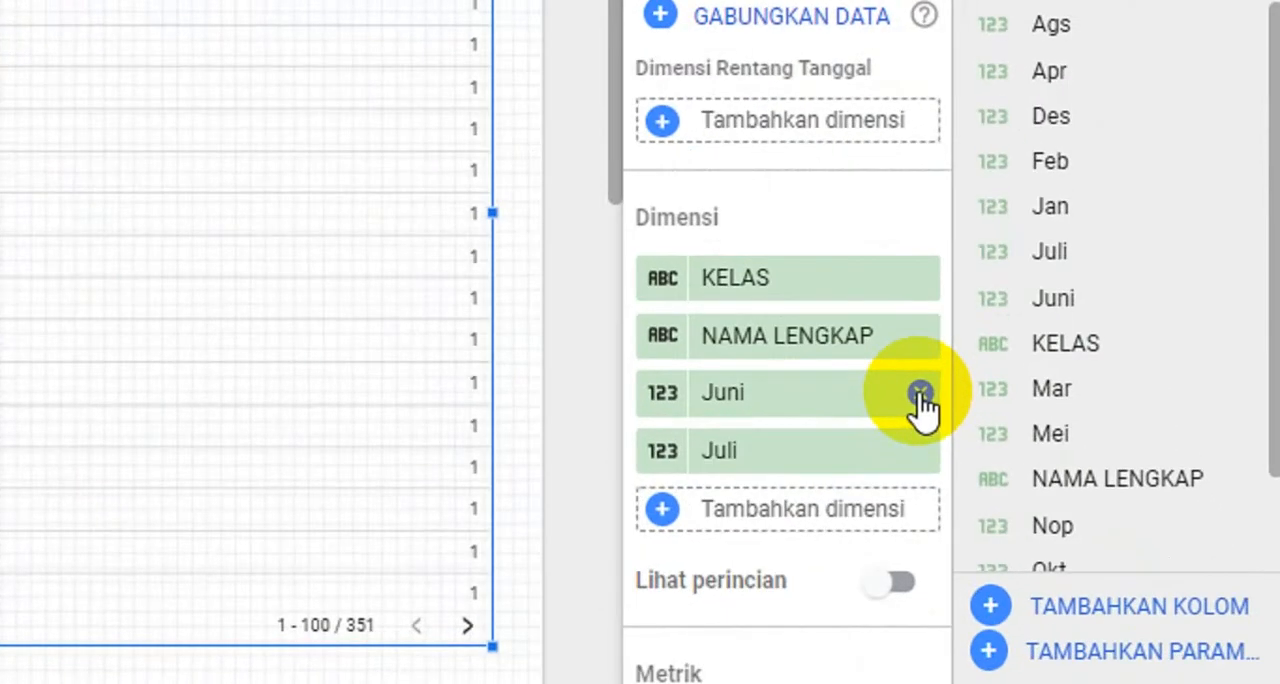
click(1100, 540)
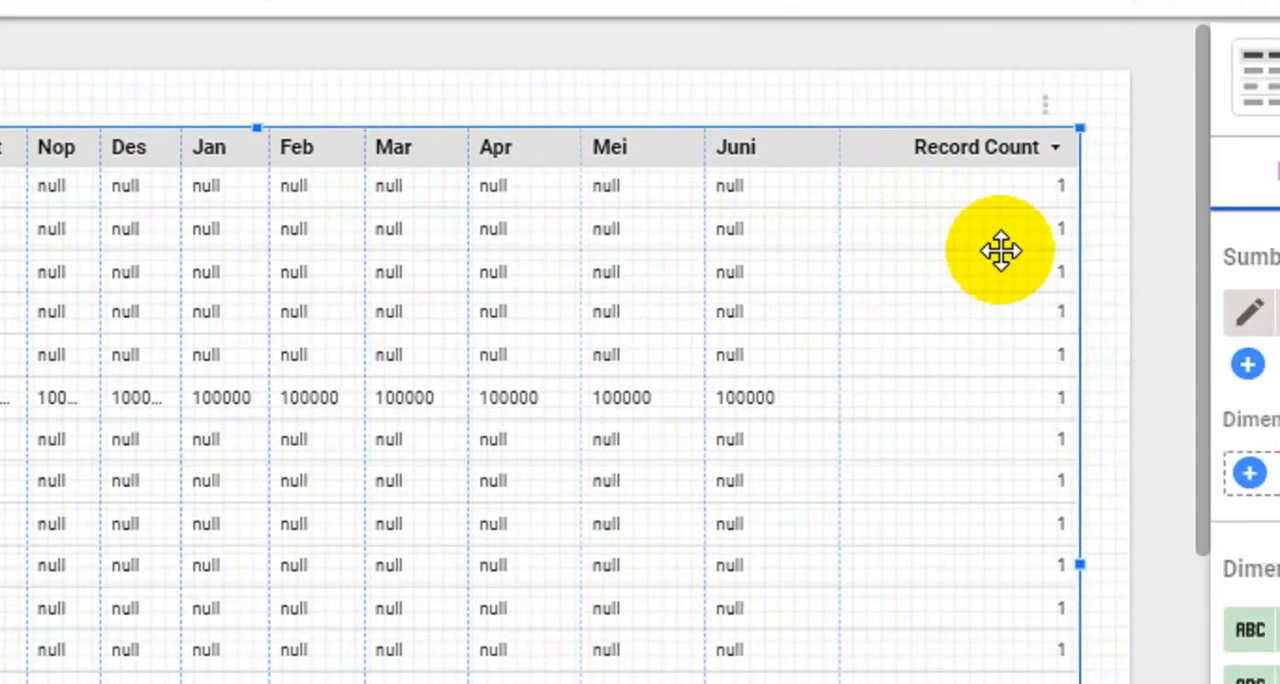
scroll(982, 410, down, 9)
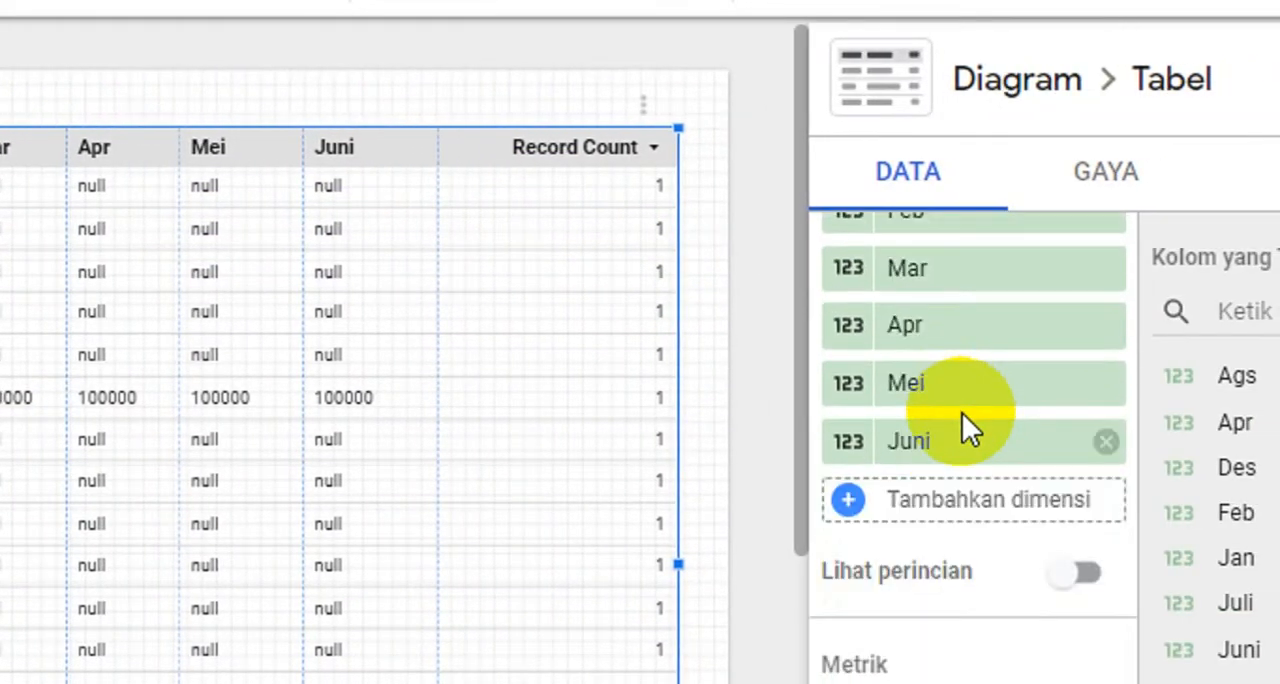
- Remove the Record Count metric from the table and sort its rows by KELAS in ascending order (Menaik)
scroll(962, 413, down, 4)
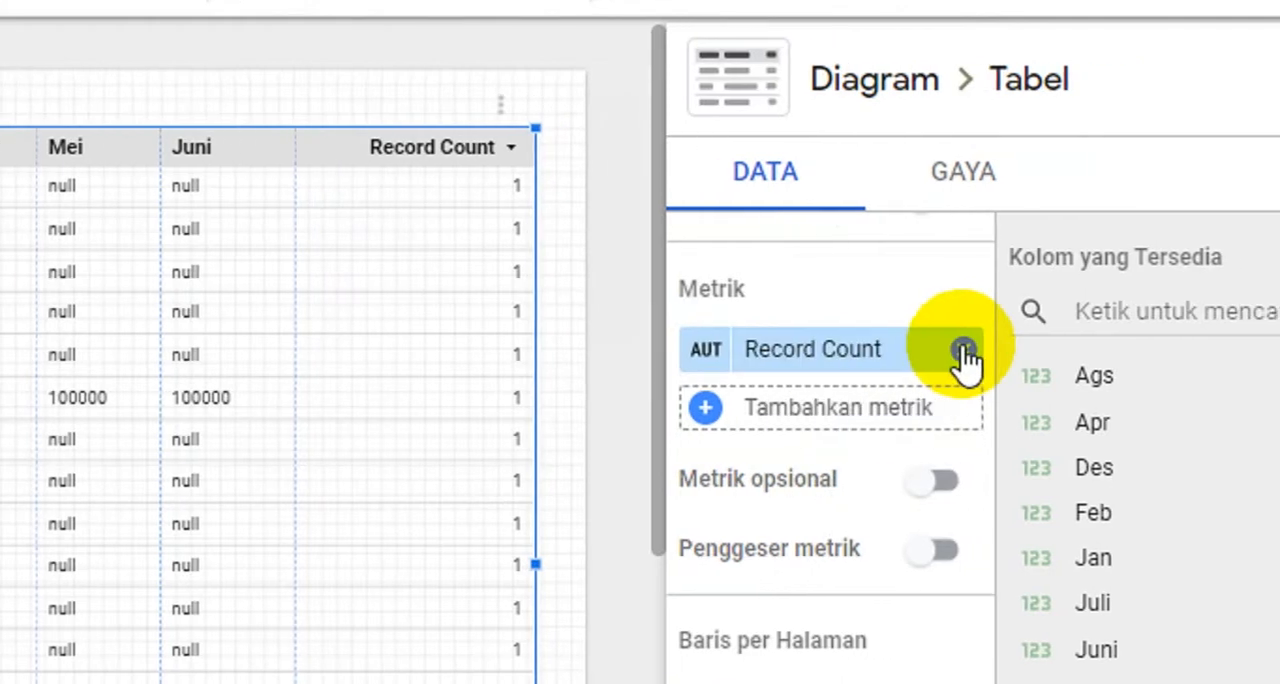
click(963, 350)
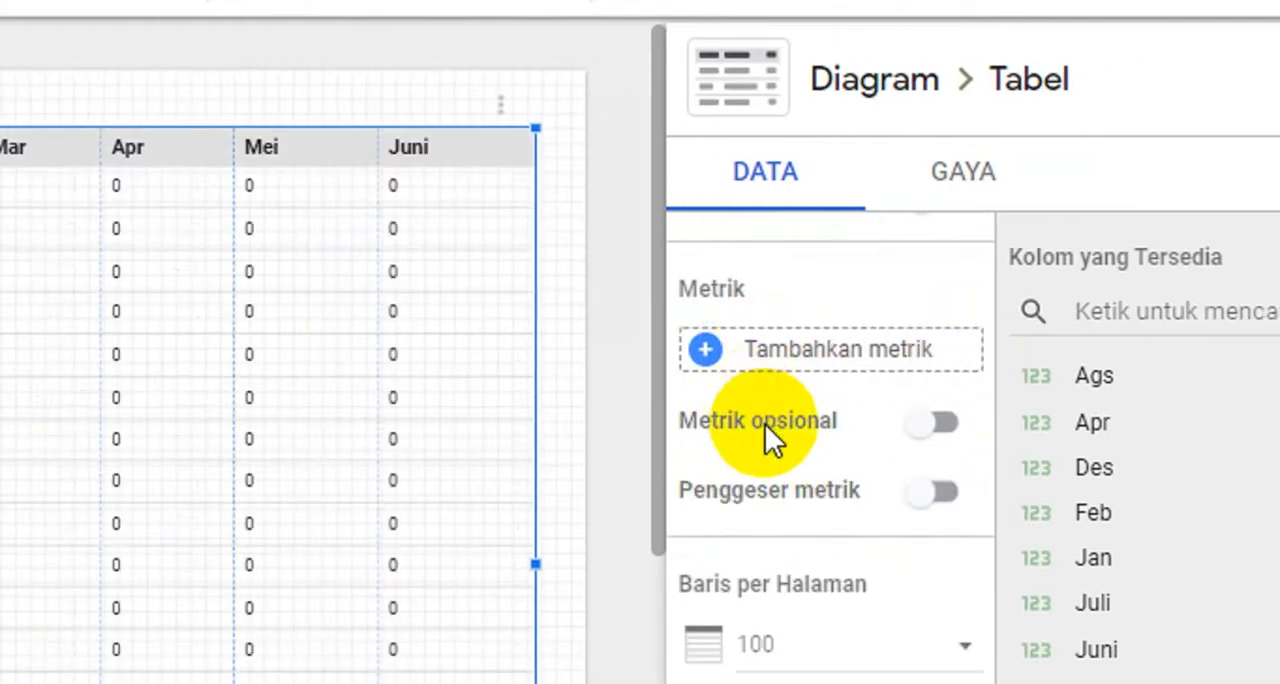
scroll(776, 446, down, 5)
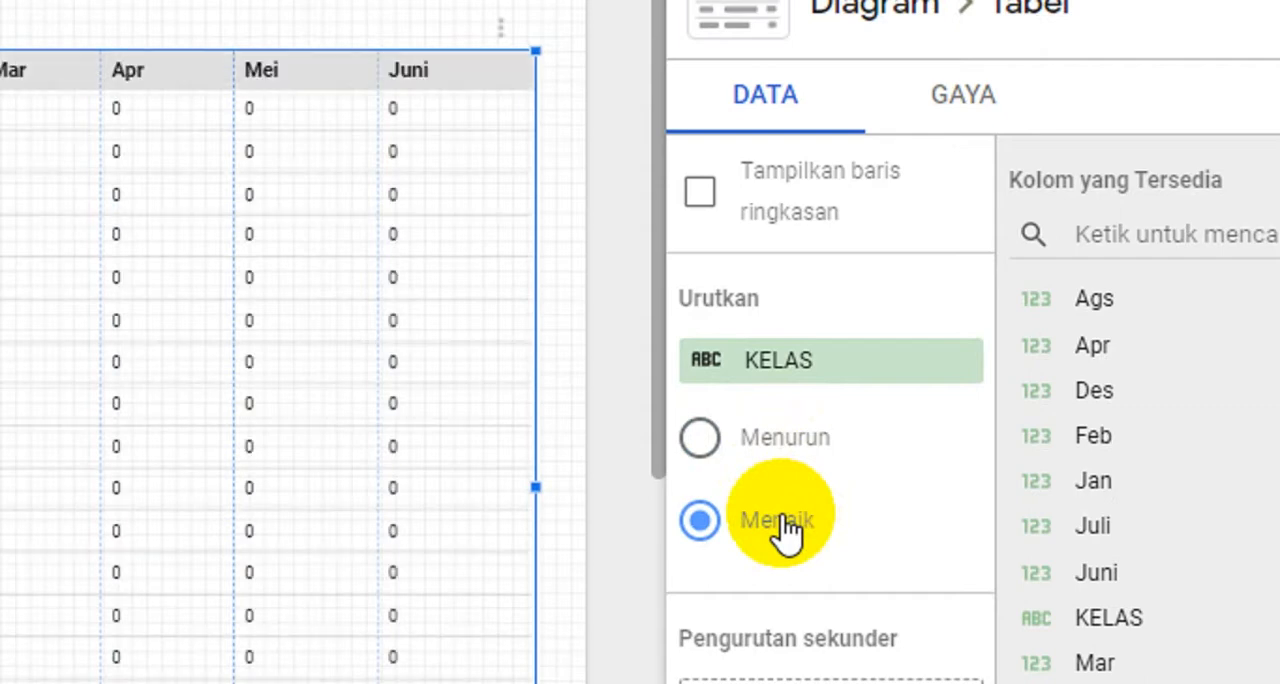
scroll(768, 530, down, 1)
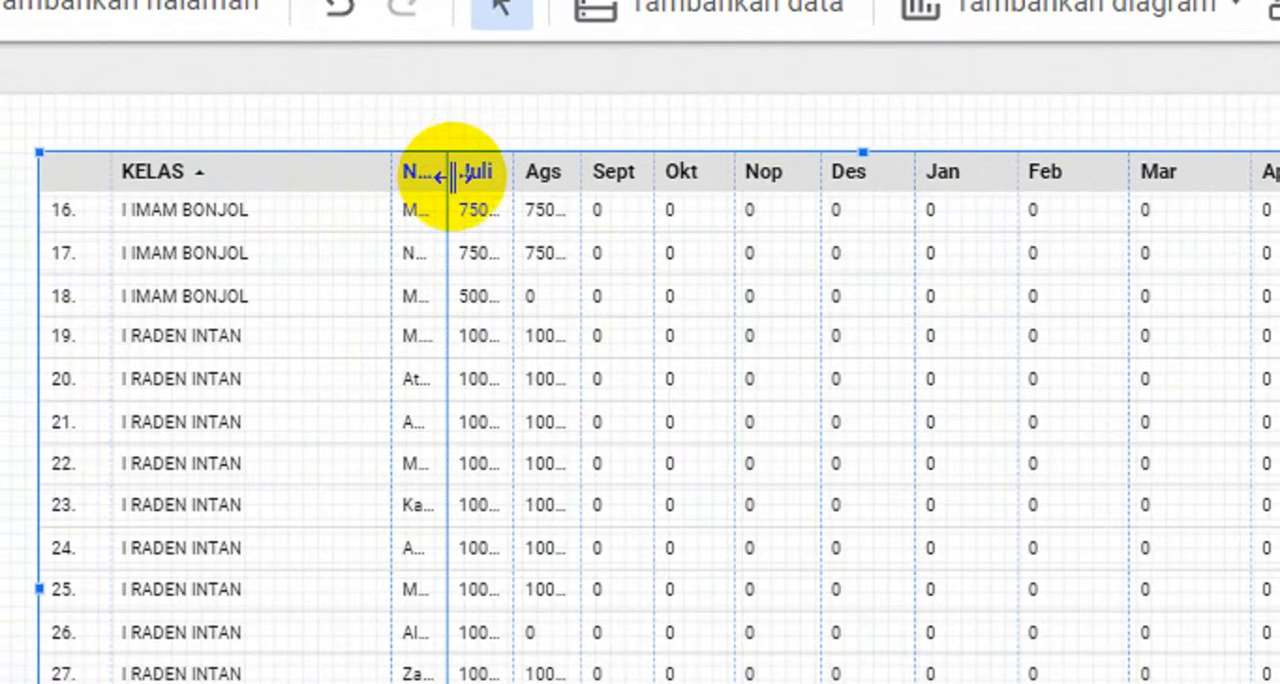
- Widen the NAMA LENGKAP column to fit the full names and add NAMA LENGKAP as the ascending (Menaik) secondary sort
double_click(452, 175)
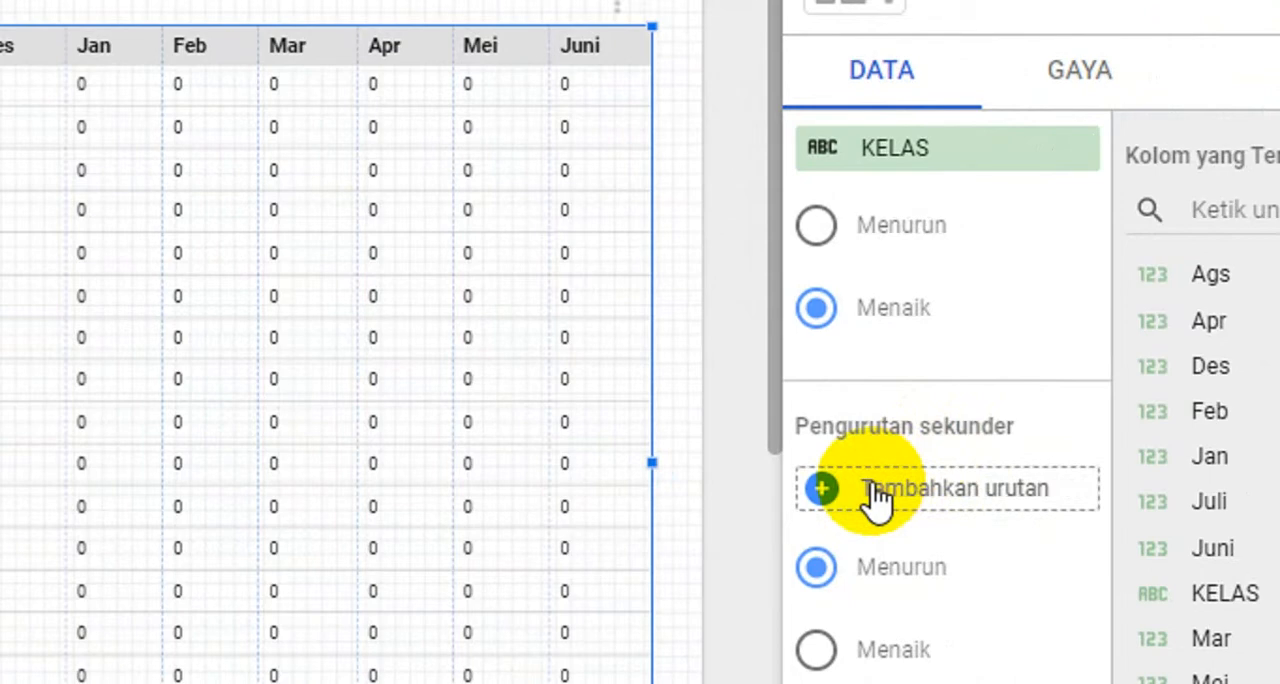
click(872, 493)
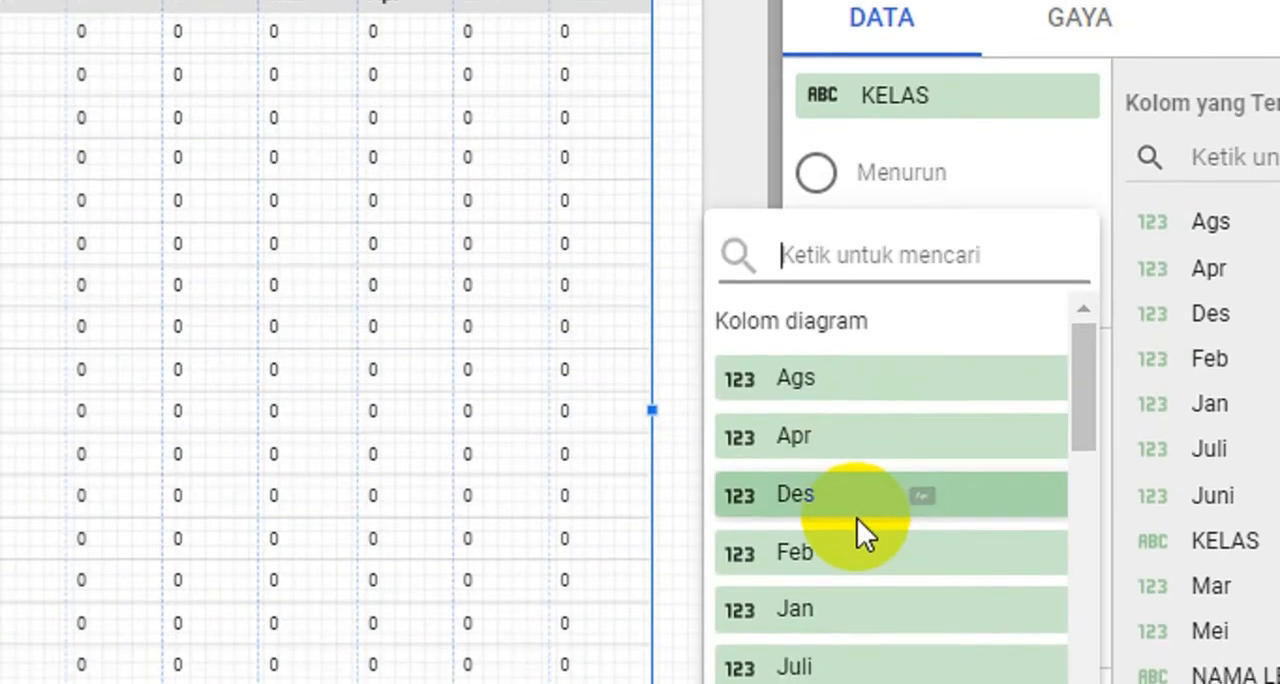
scroll(857, 518, down, 5)
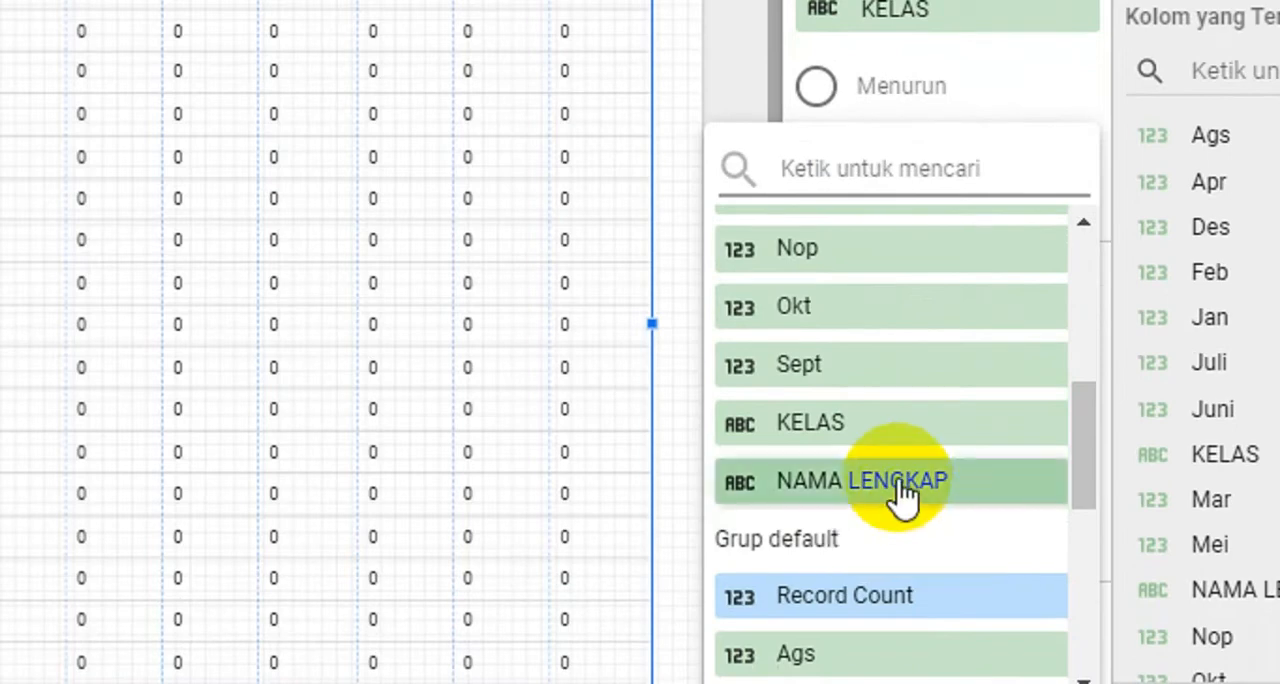
click(900, 482)
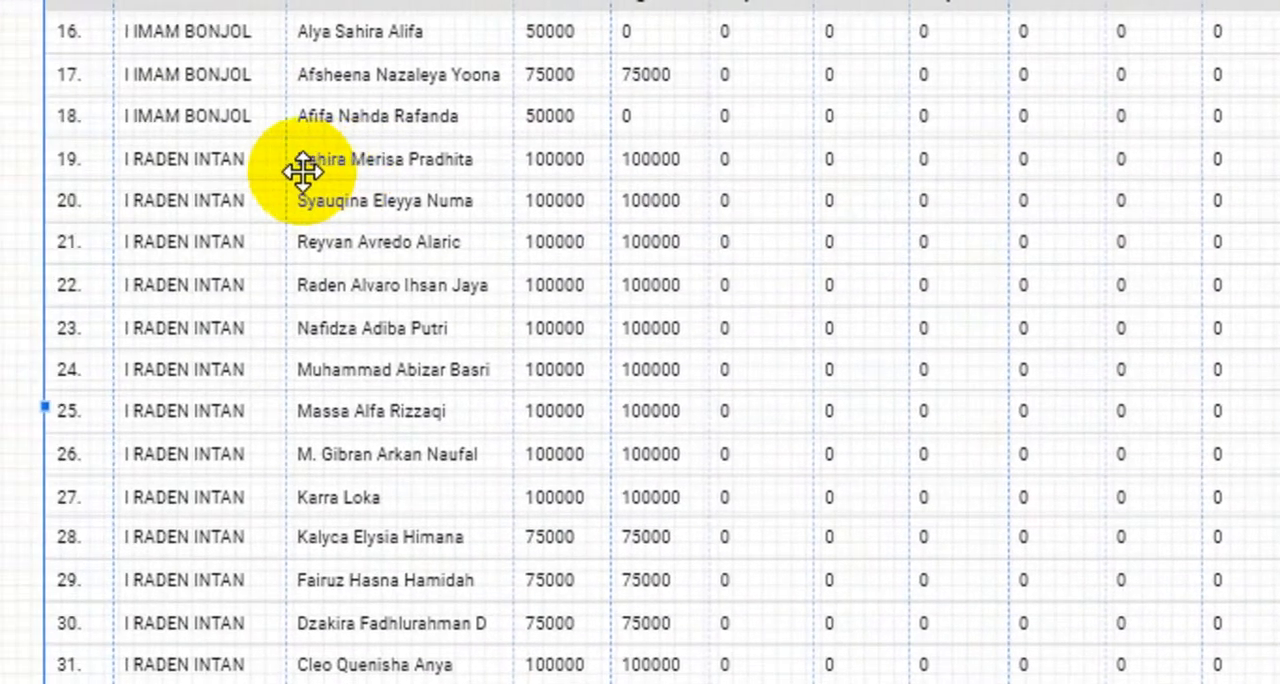
click(1091, 524)
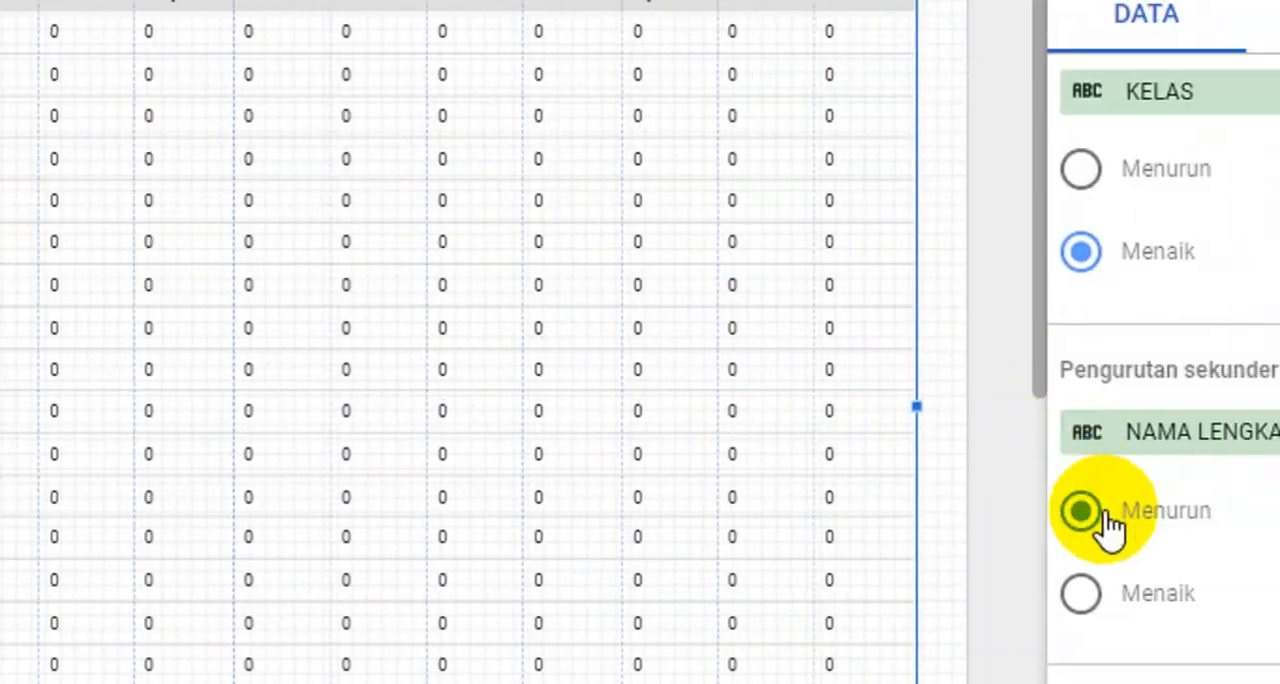
click(962, 528)
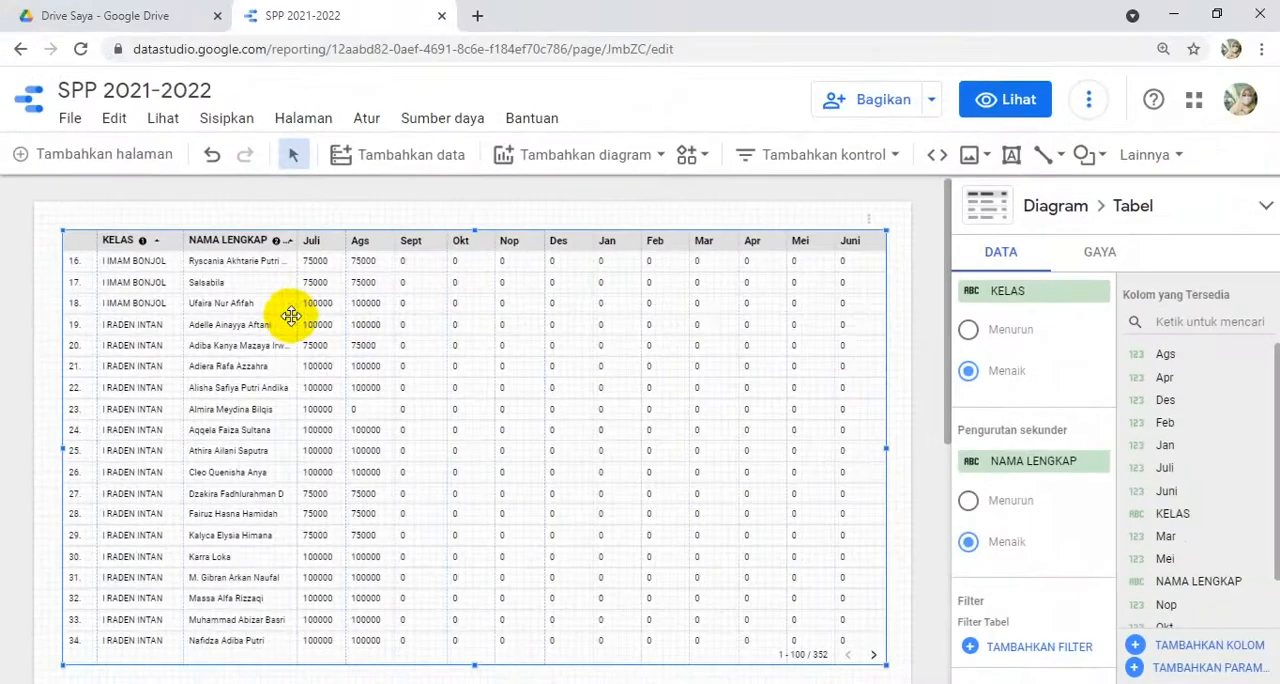
- Set the table's rows per page (Baris per Halaman) to 20
click(900, 318)
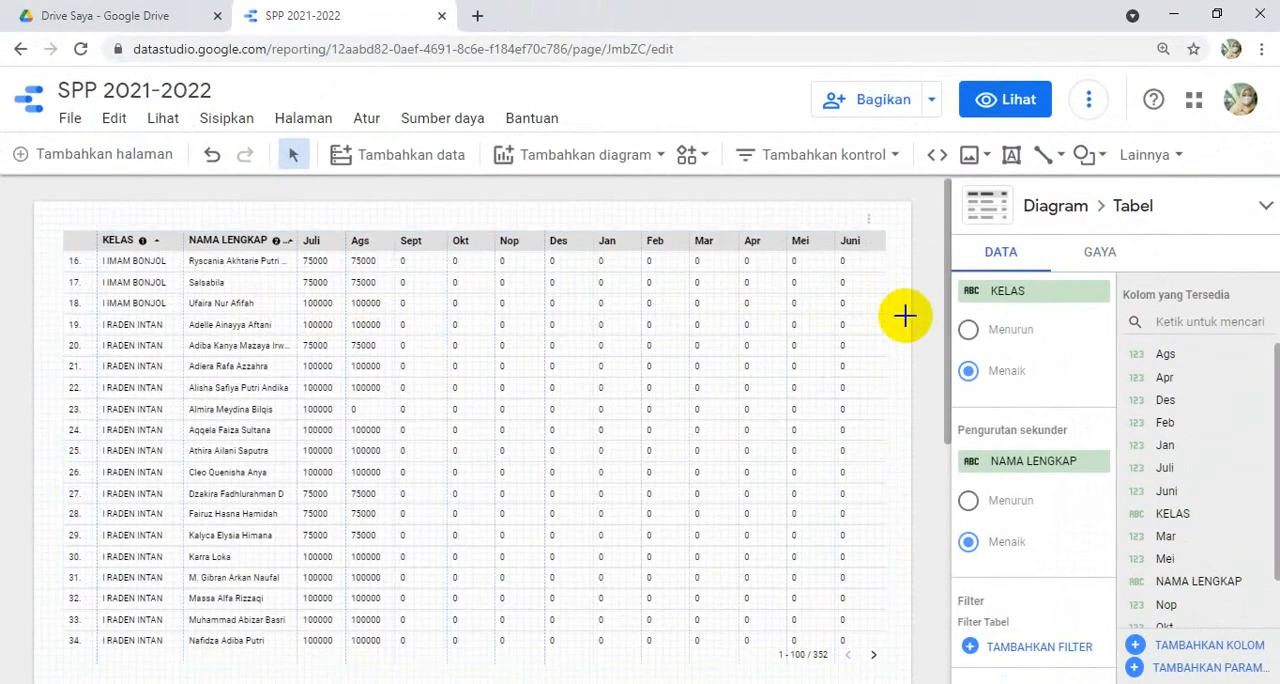
scroll(903, 330, down, 2)
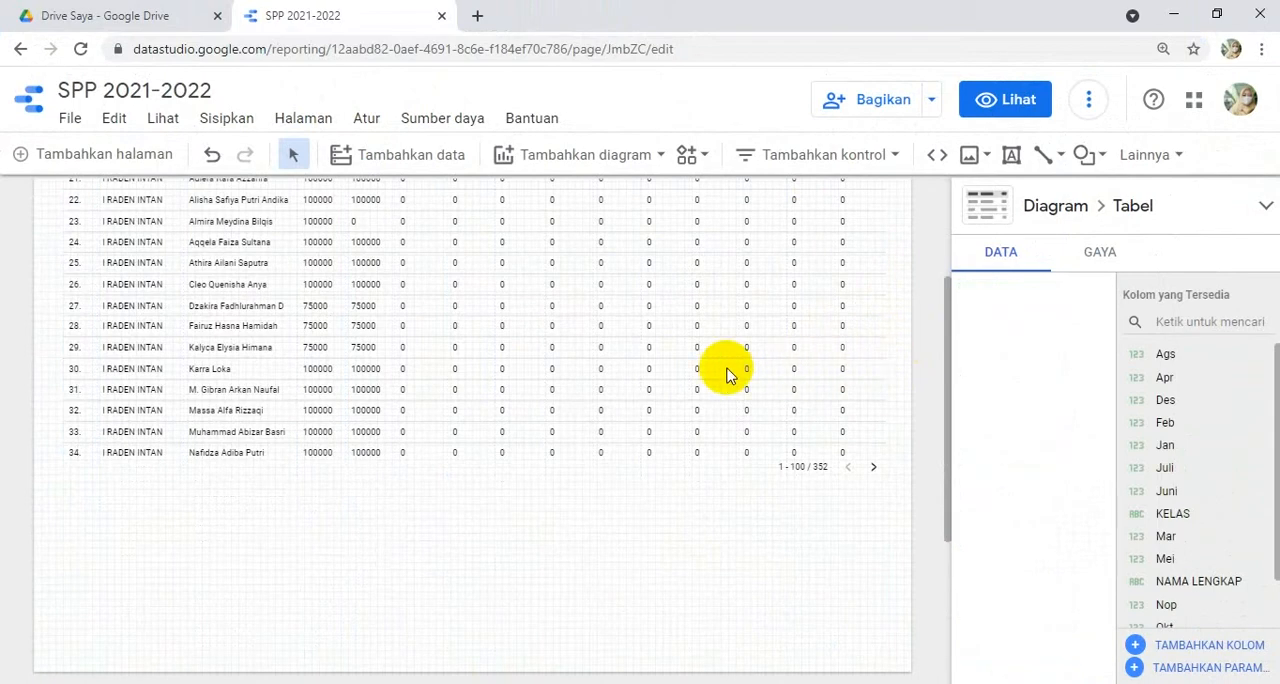
scroll(560, 390, down, 1)
click(400, 405)
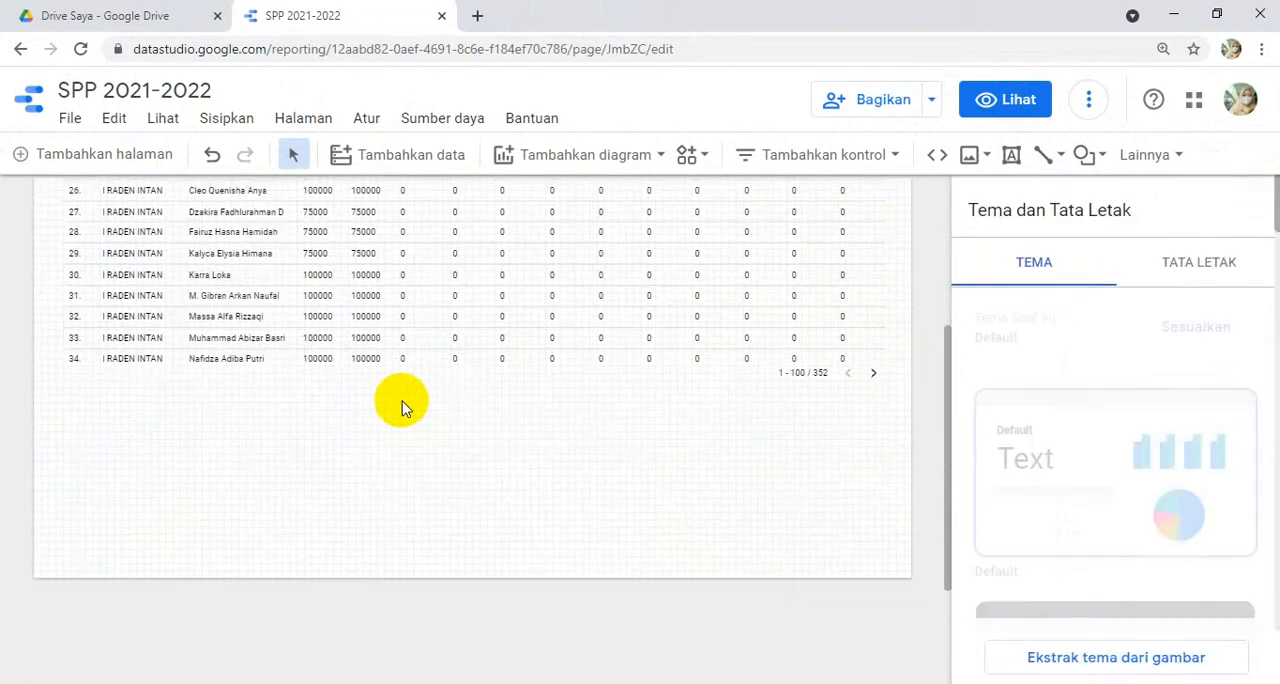
click(780, 256)
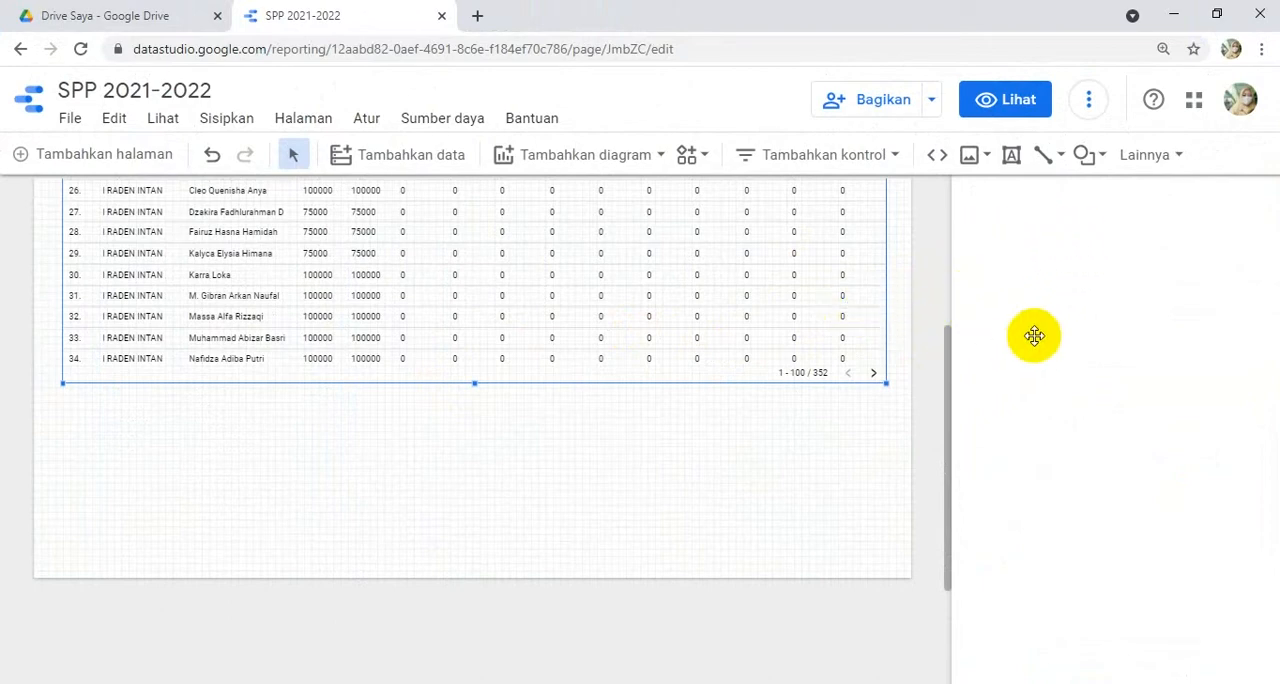
scroll(857, 323, up, 2)
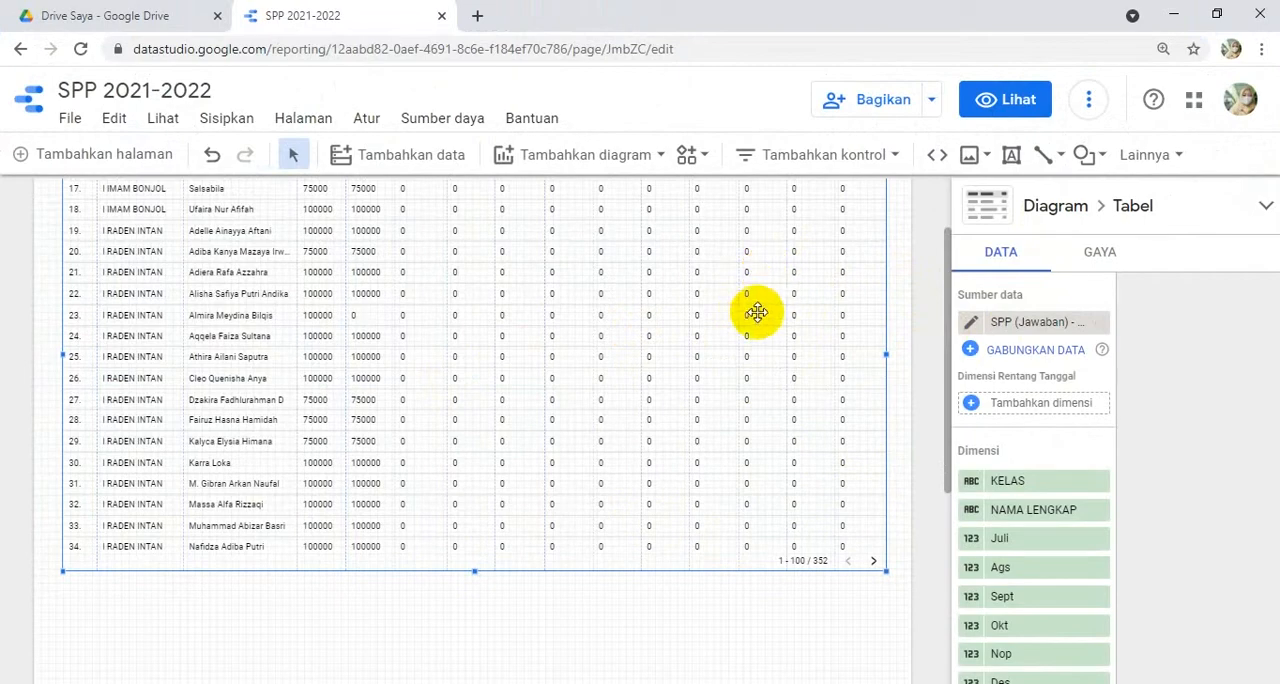
click(1015, 406)
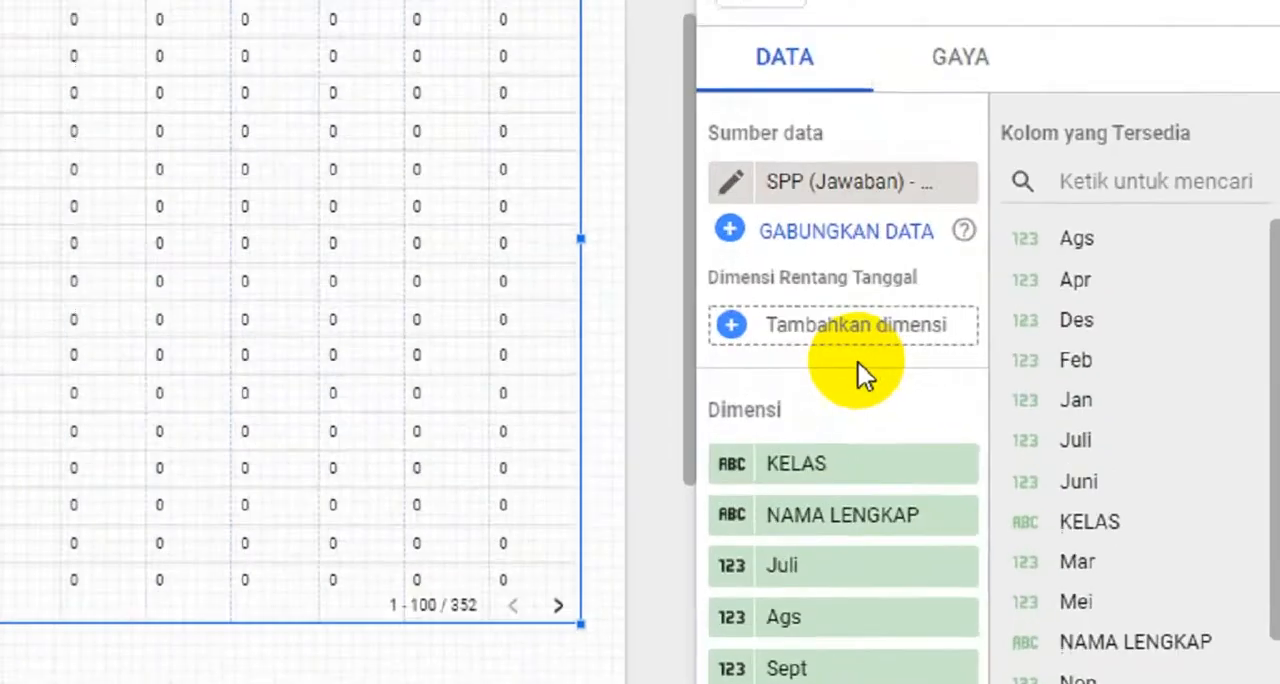
scroll(1042, 425, down, 5)
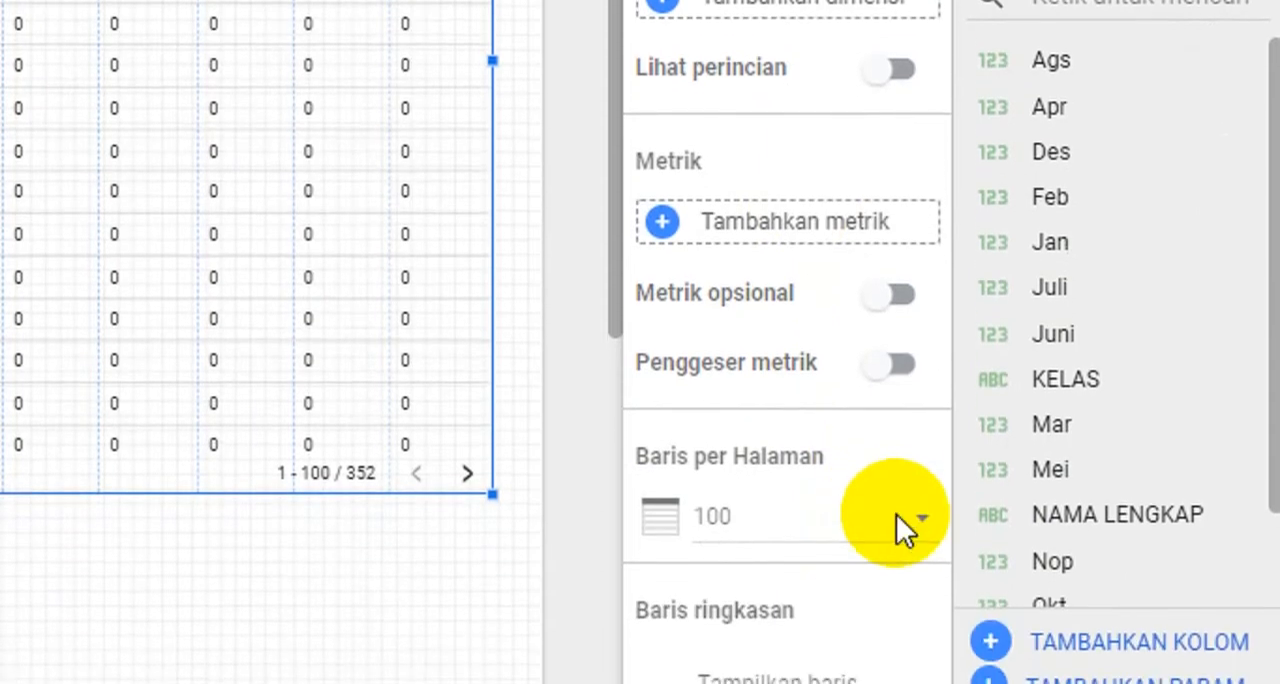
click(900, 545)
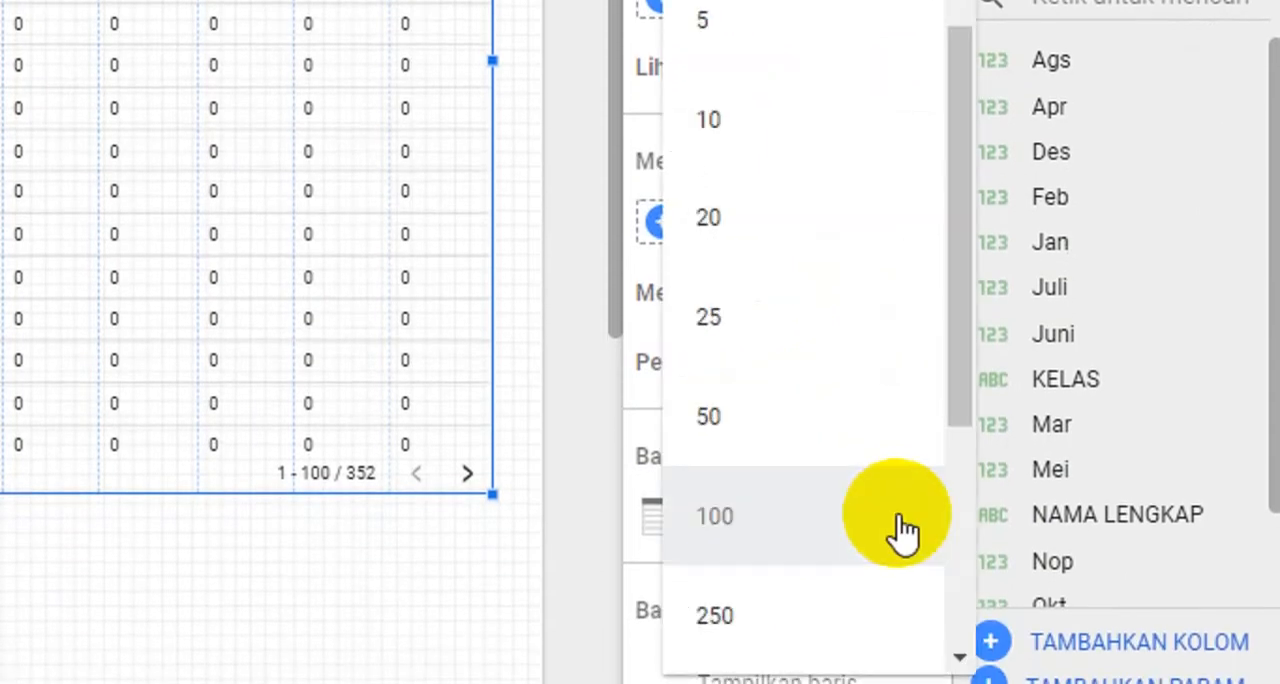
click(760, 232)
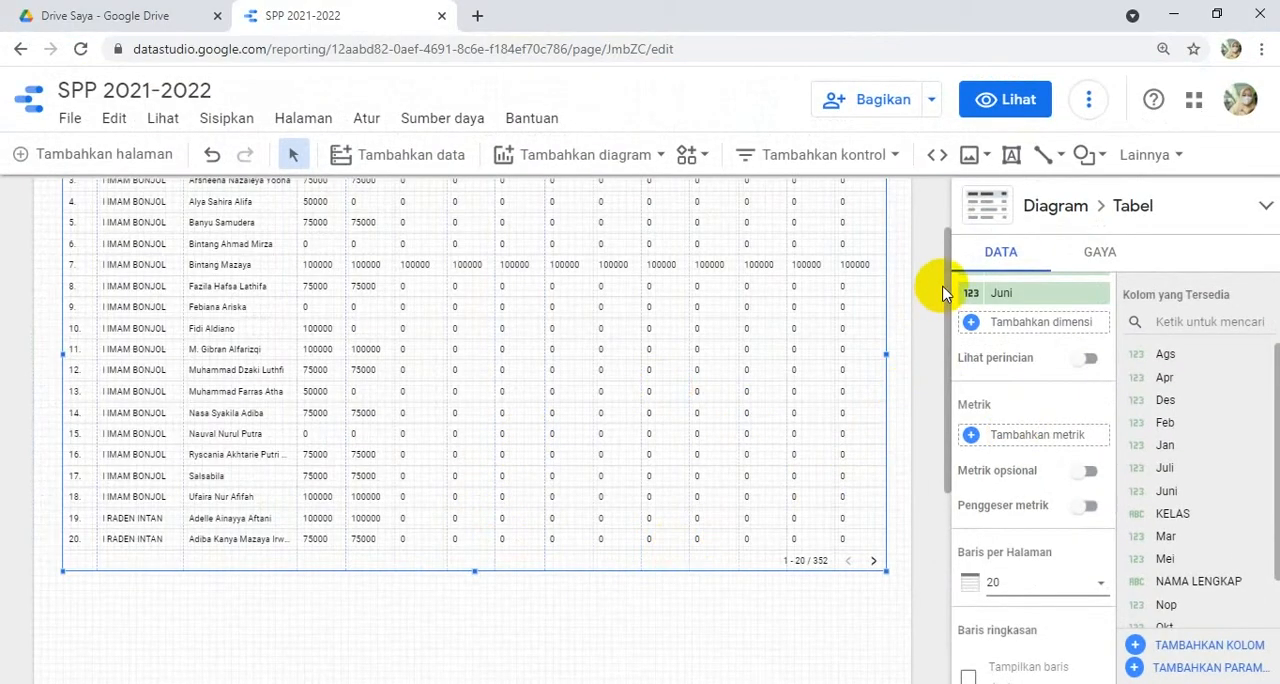
- Move the table down the page to leave a wide empty area above it
drag(948, 290, 960, 232)
drag(960, 318, 960, 342)
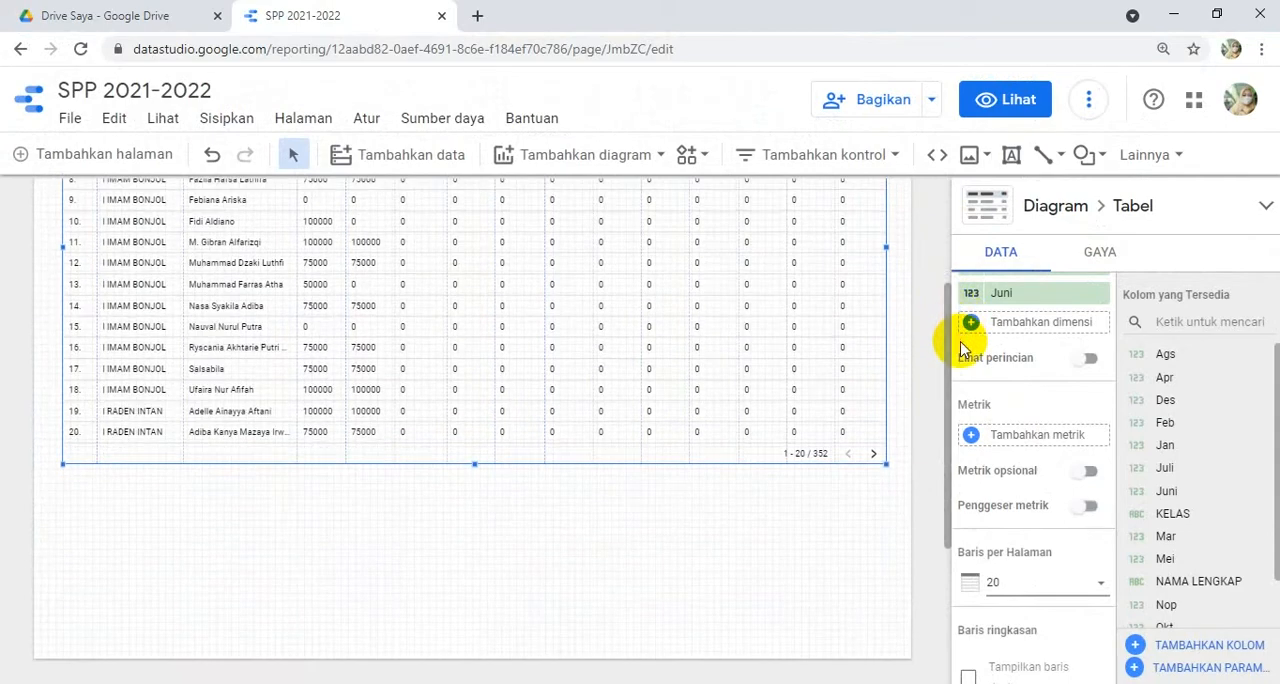
drag(714, 319, 722, 489)
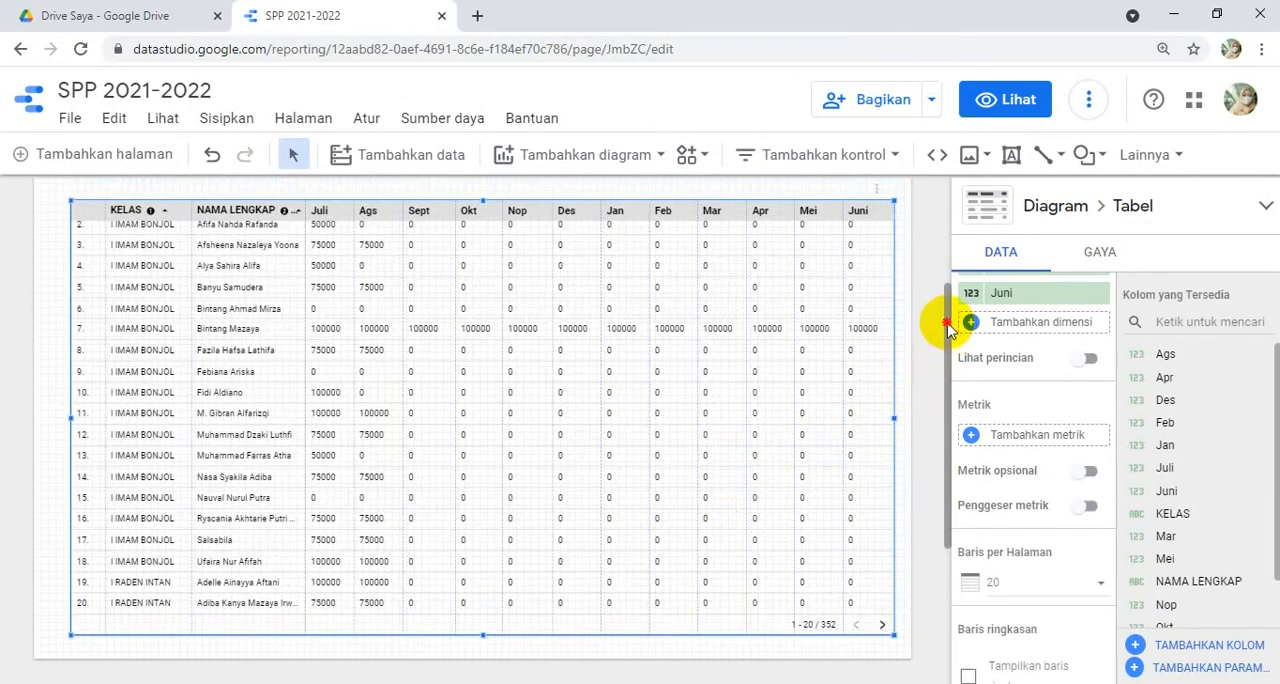
drag(948, 330, 953, 240)
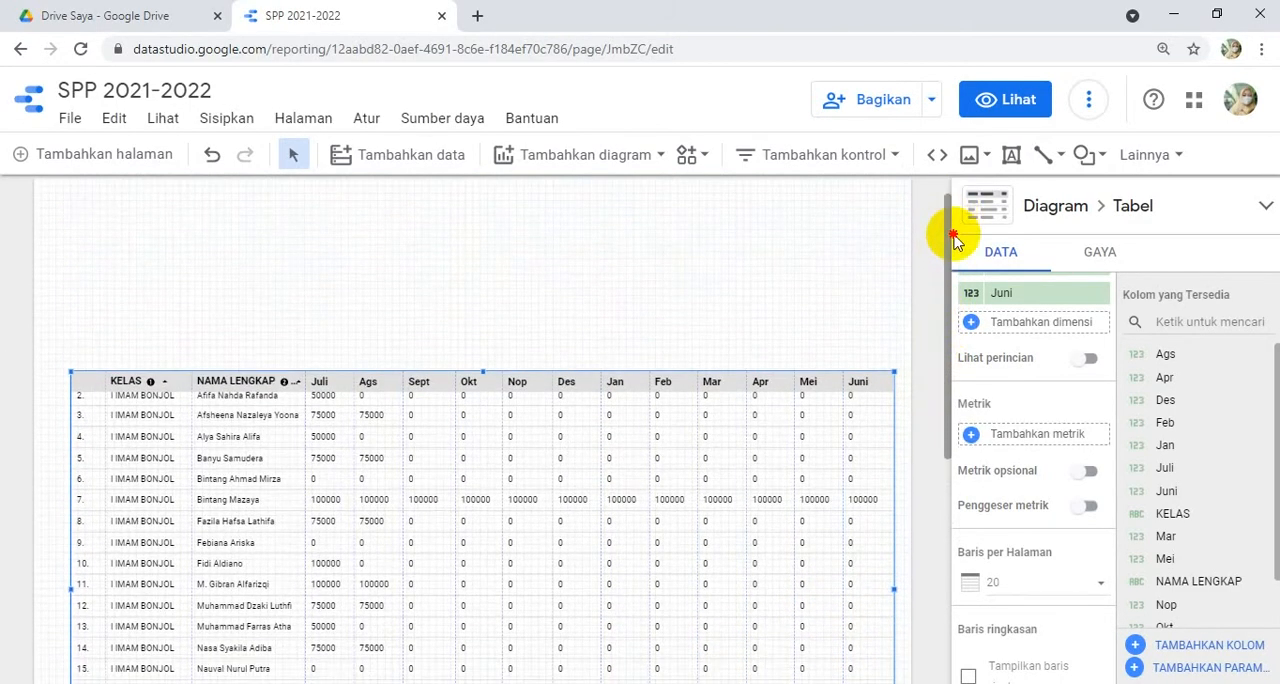
click(953, 240)
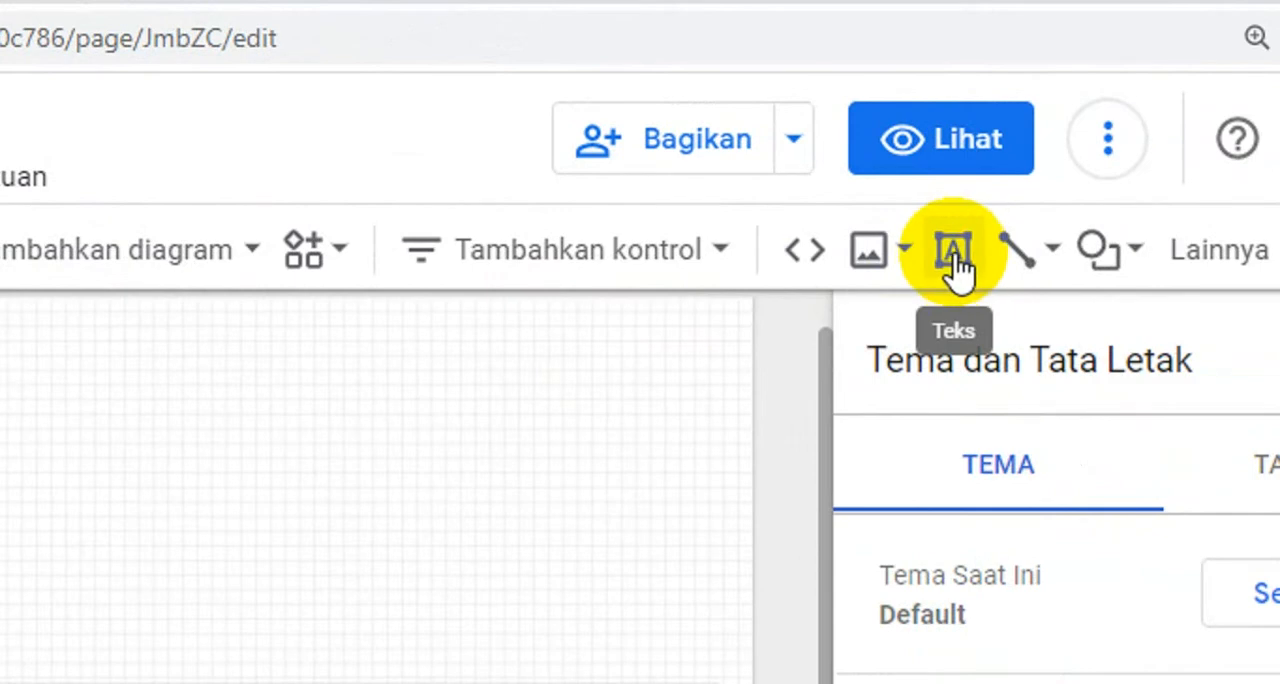
- Add a text box across the page above the table reading "REKAP PEMBAYARN SPP SD PERTIWI TELADAN METRO", with "T.A. 2021/2022" on a second line
click(955, 256)
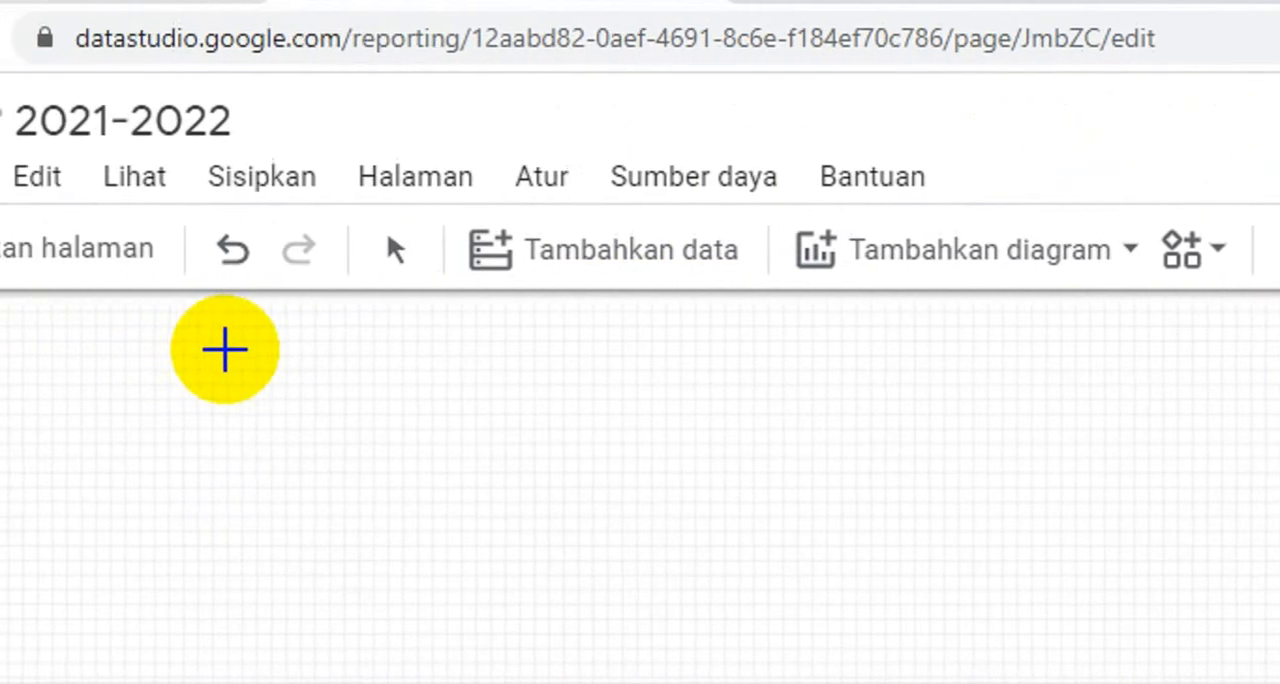
drag(143, 317, 1279, 410)
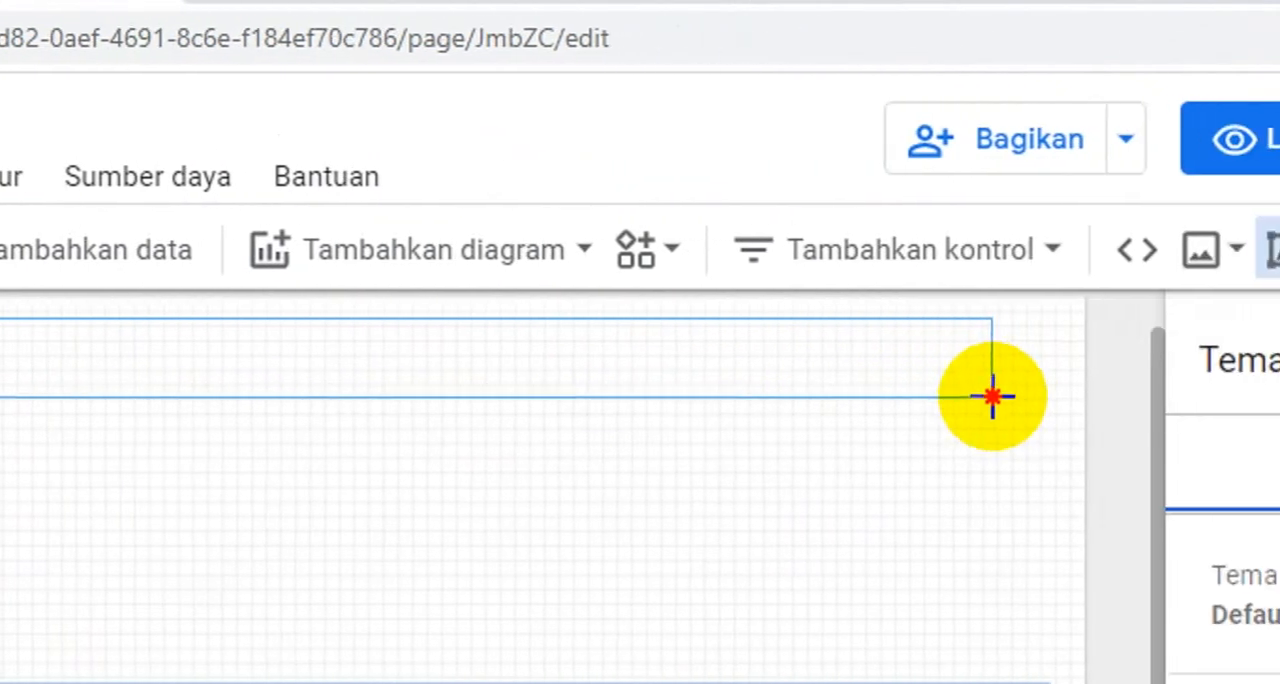
drag(972, 409, 960, 409)
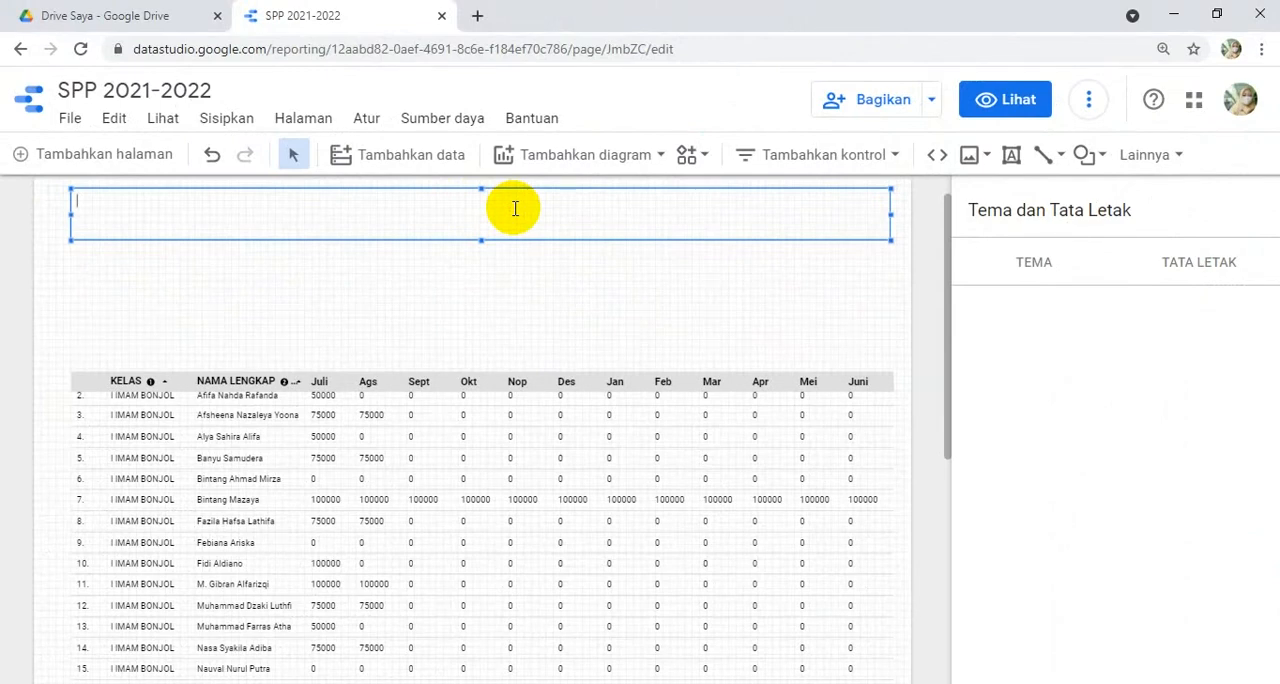
text(RE)
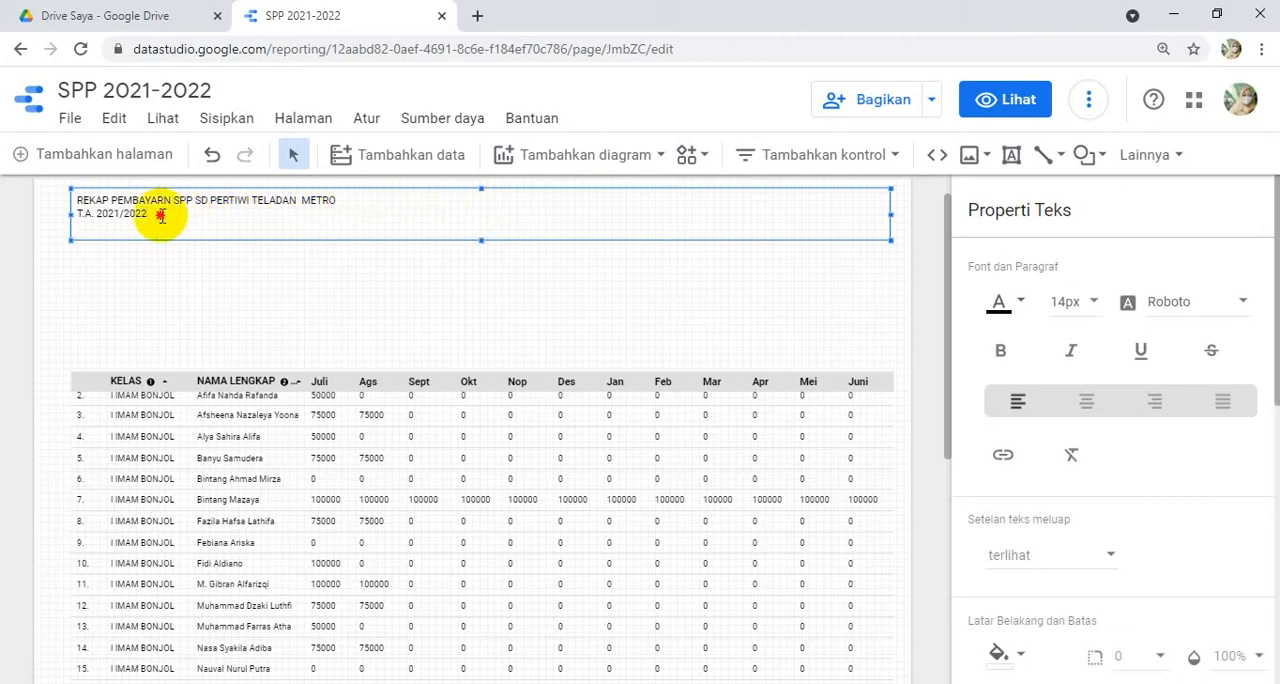
- Format both lines of the title text as 28px, bold and centred
drag(171, 217, 108, 204)
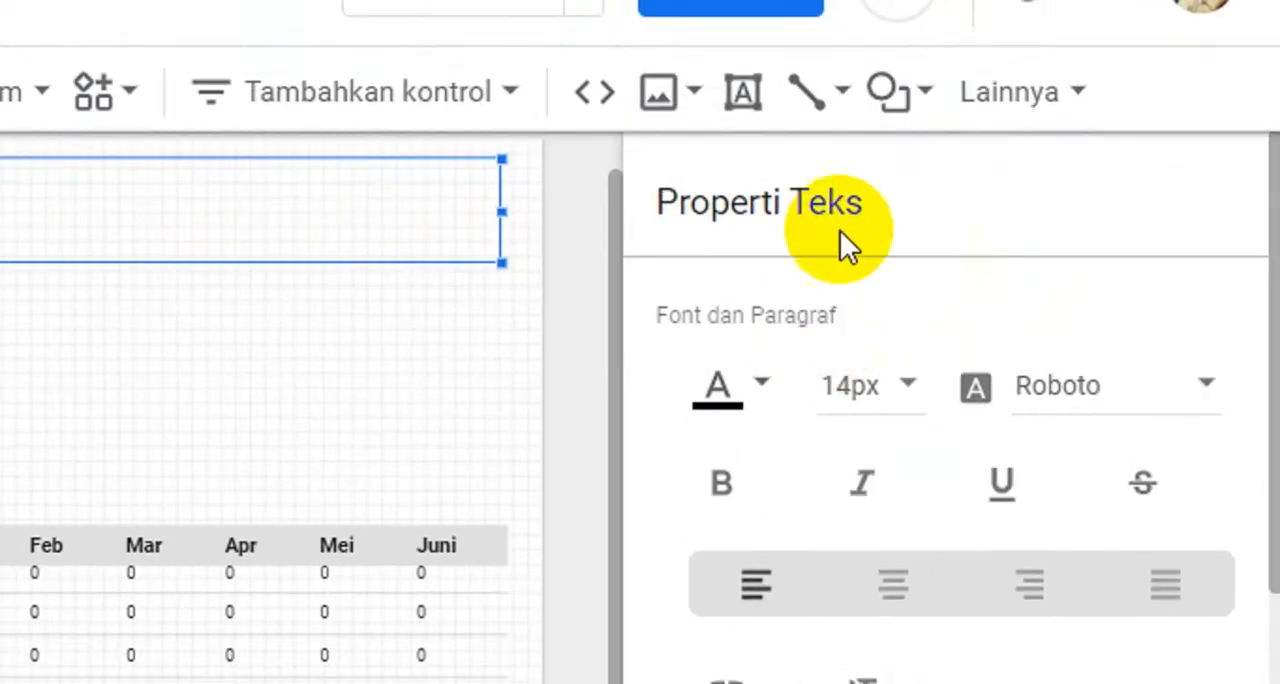
click(915, 388)
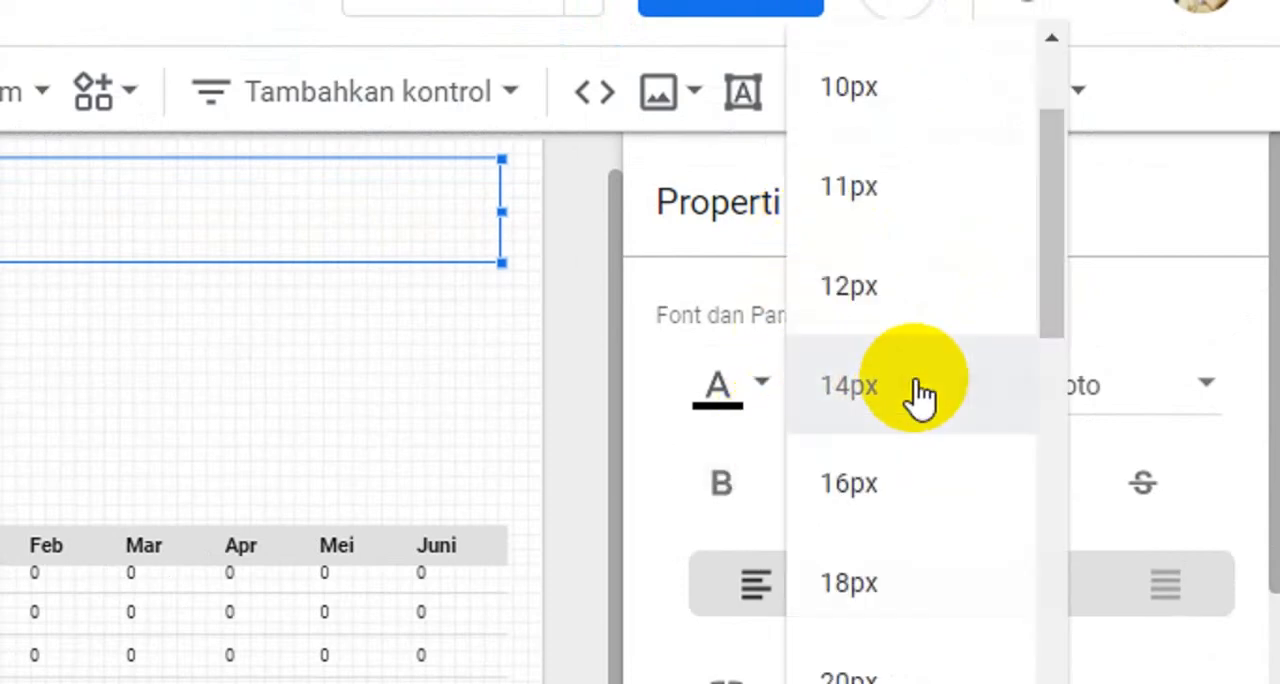
scroll(890, 540, down, 4)
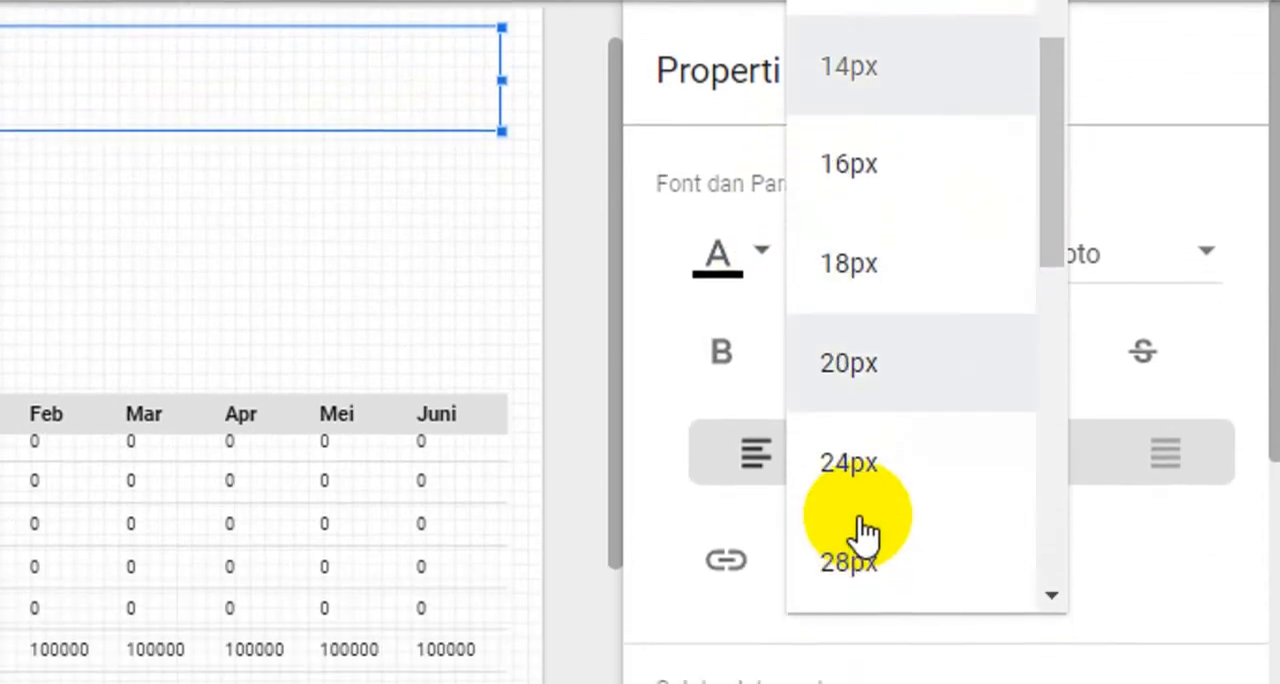
click(886, 370)
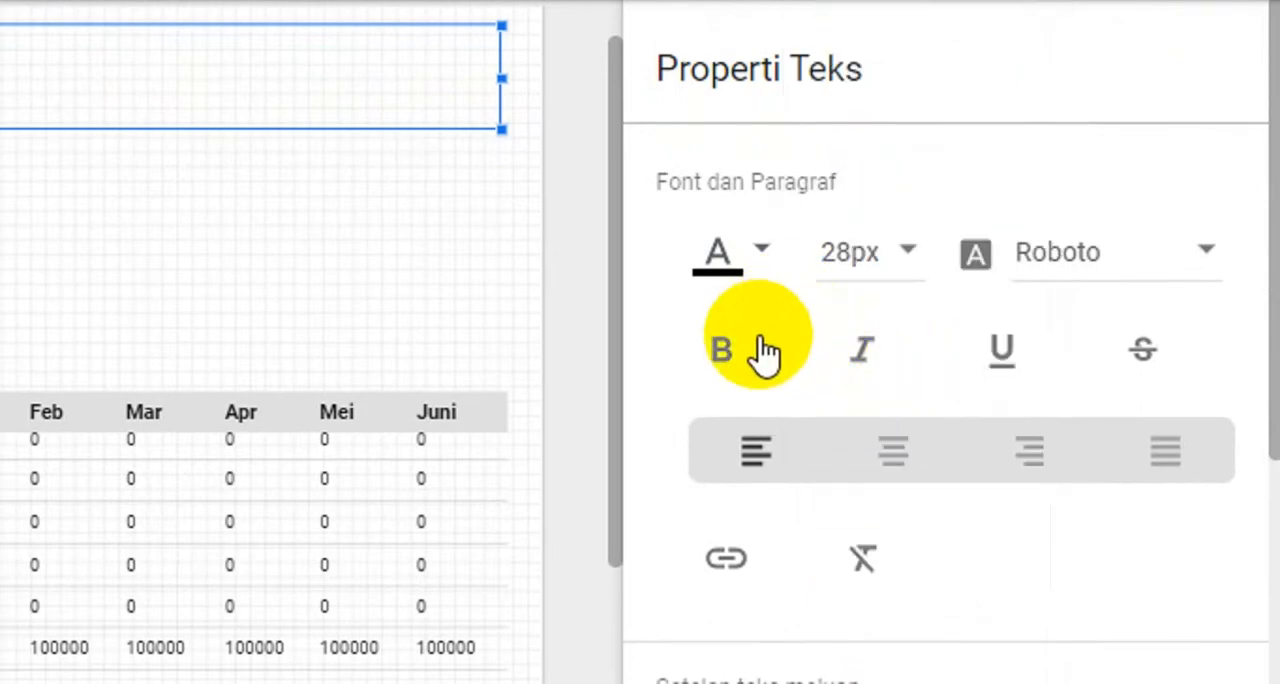
click(755, 355)
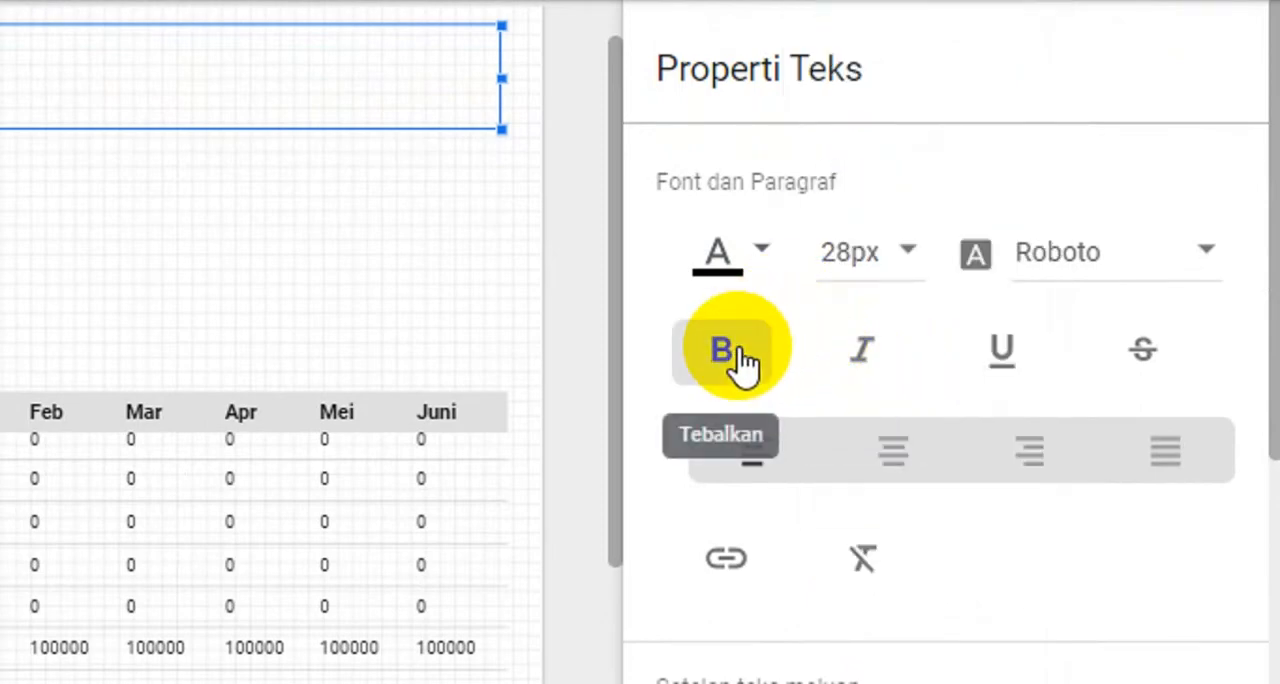
click(887, 460)
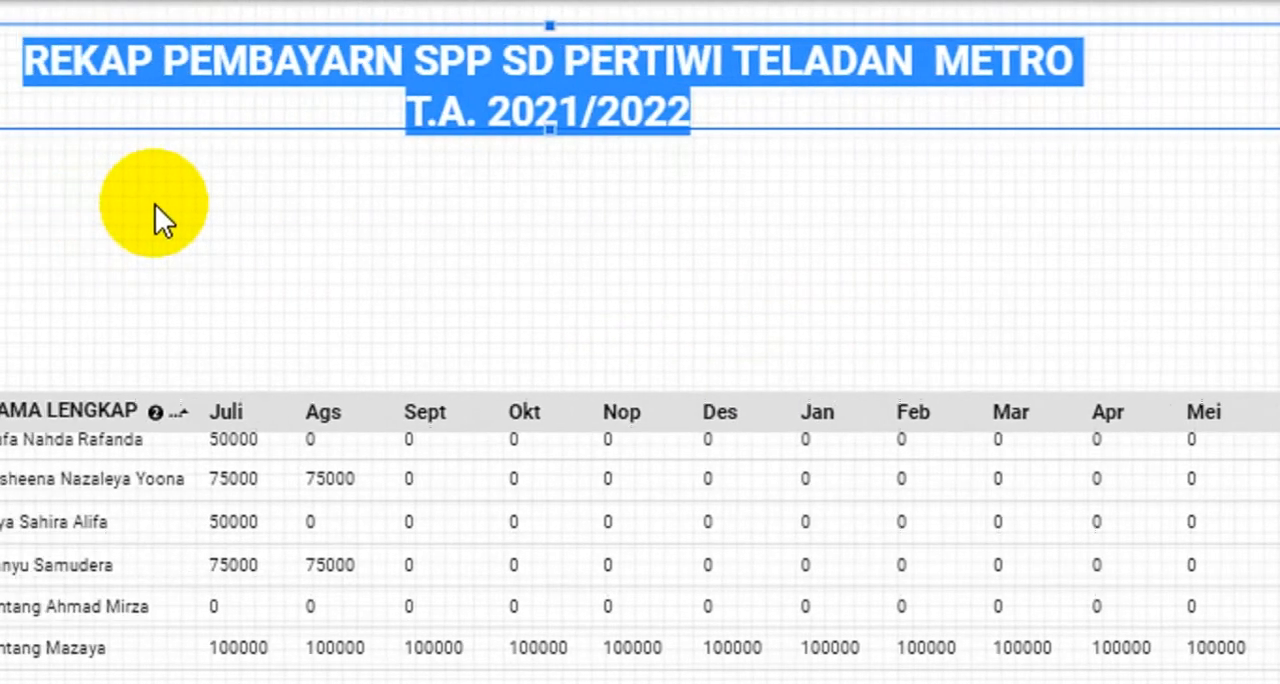
click(210, 185)
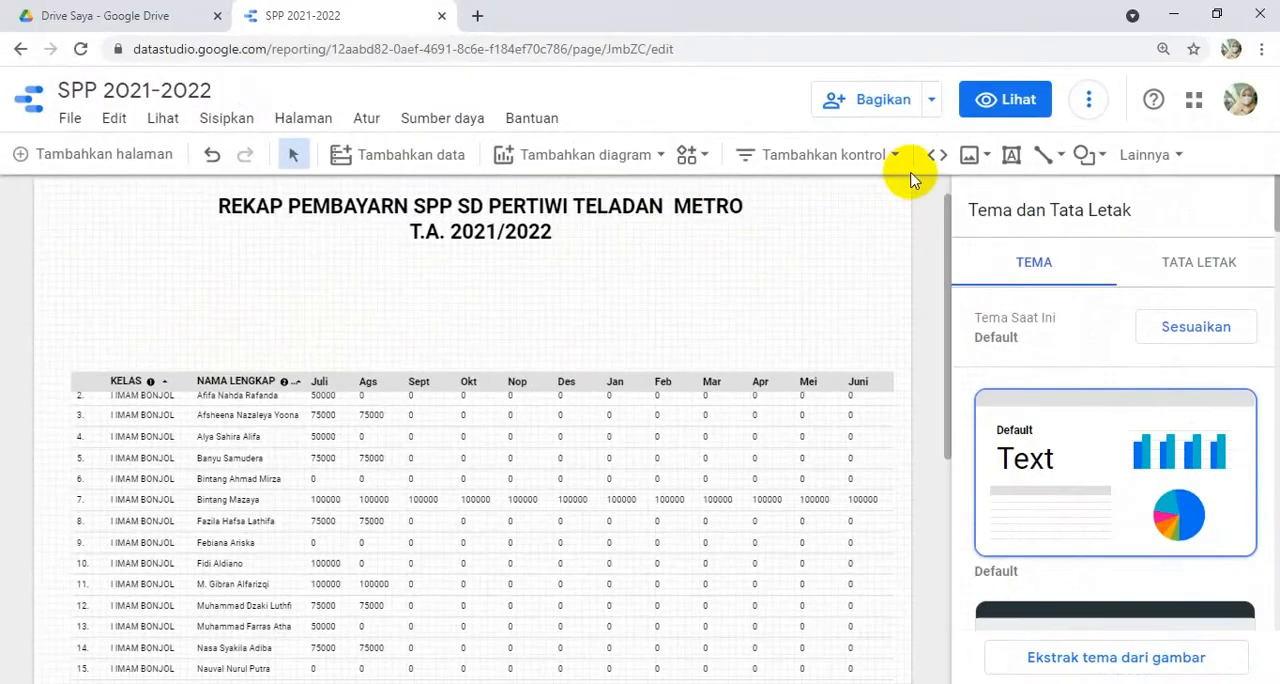
- Draw a rectangle spanning the table's width in the empty area between the title and the table
click(1100, 158)
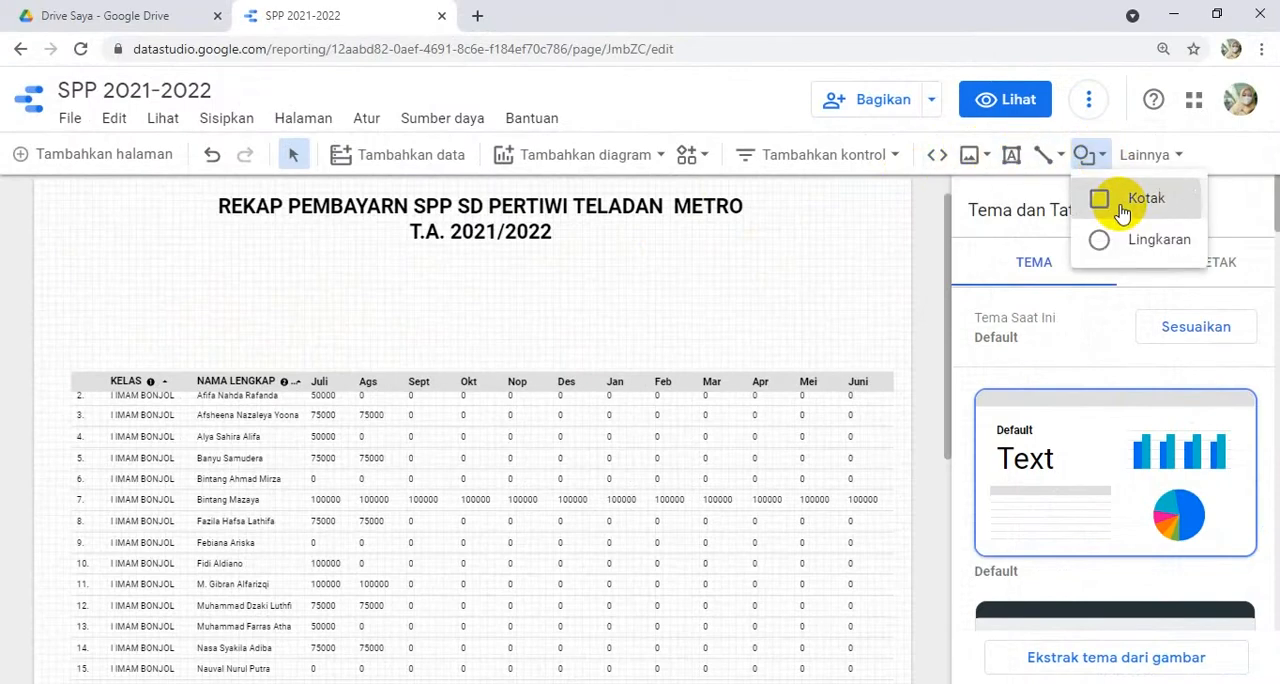
click(1096, 198)
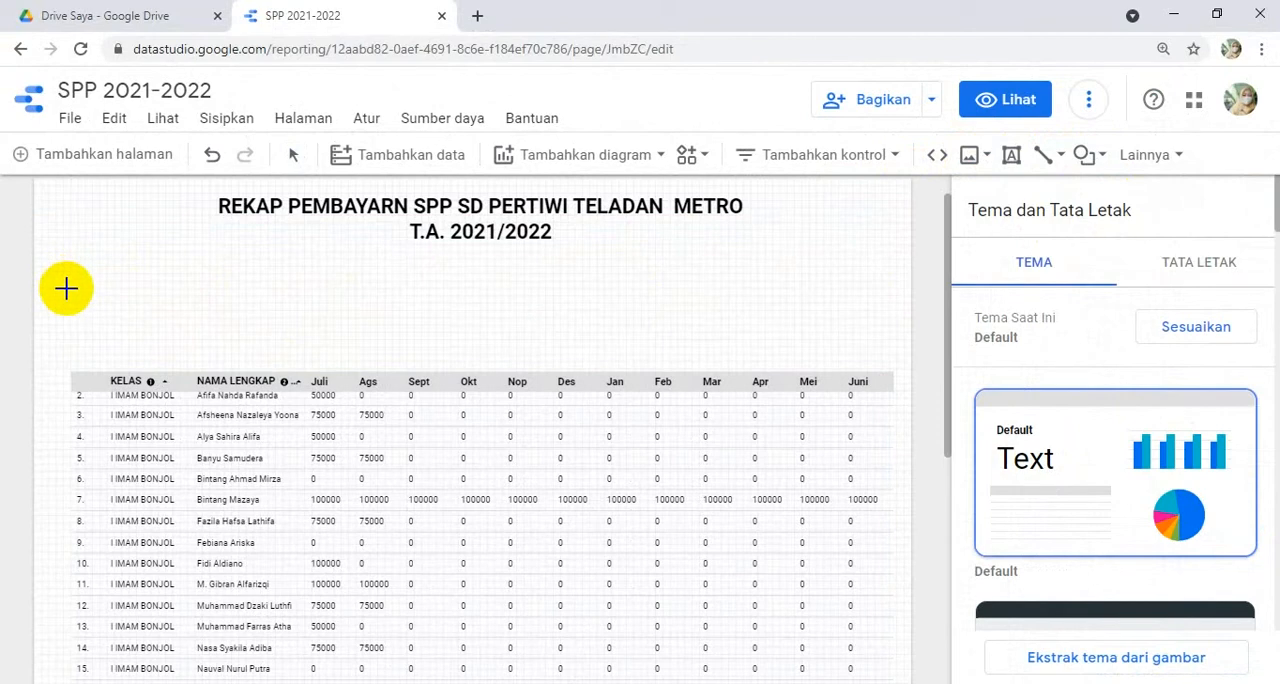
drag(71, 288, 891, 358)
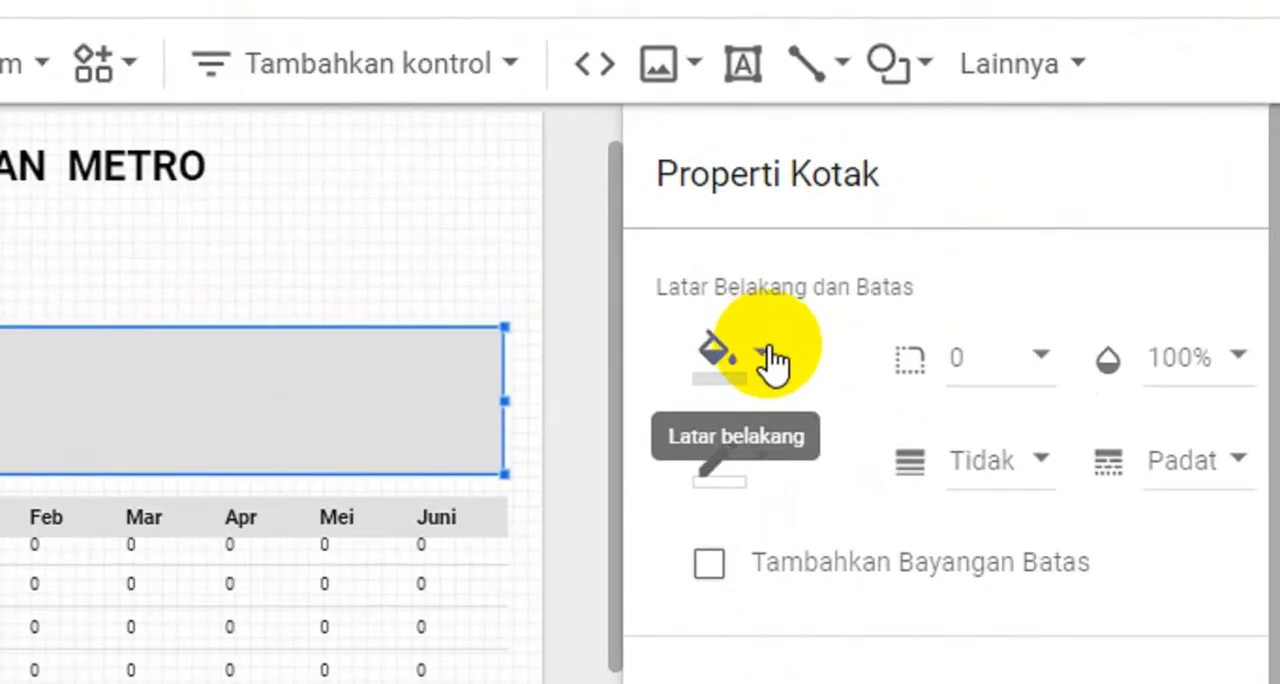
- Fill the rectangle above the table with the palest cyan from the colour palette
click(773, 360)
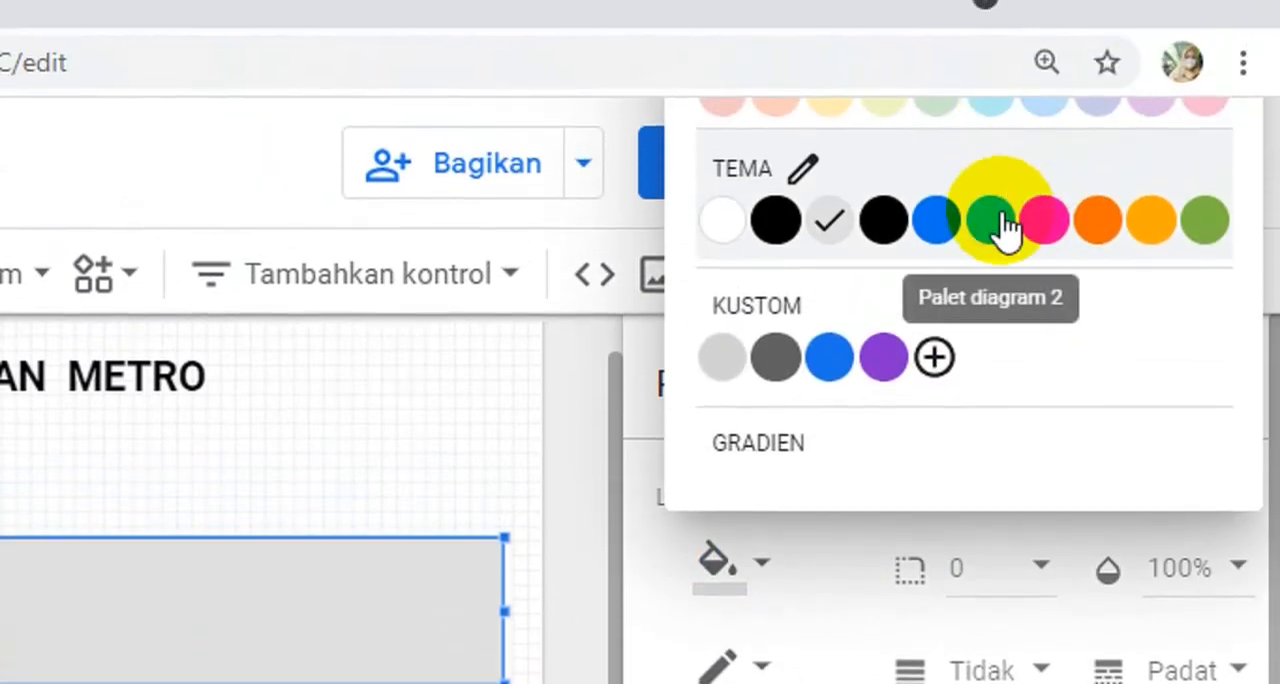
click(990, 232)
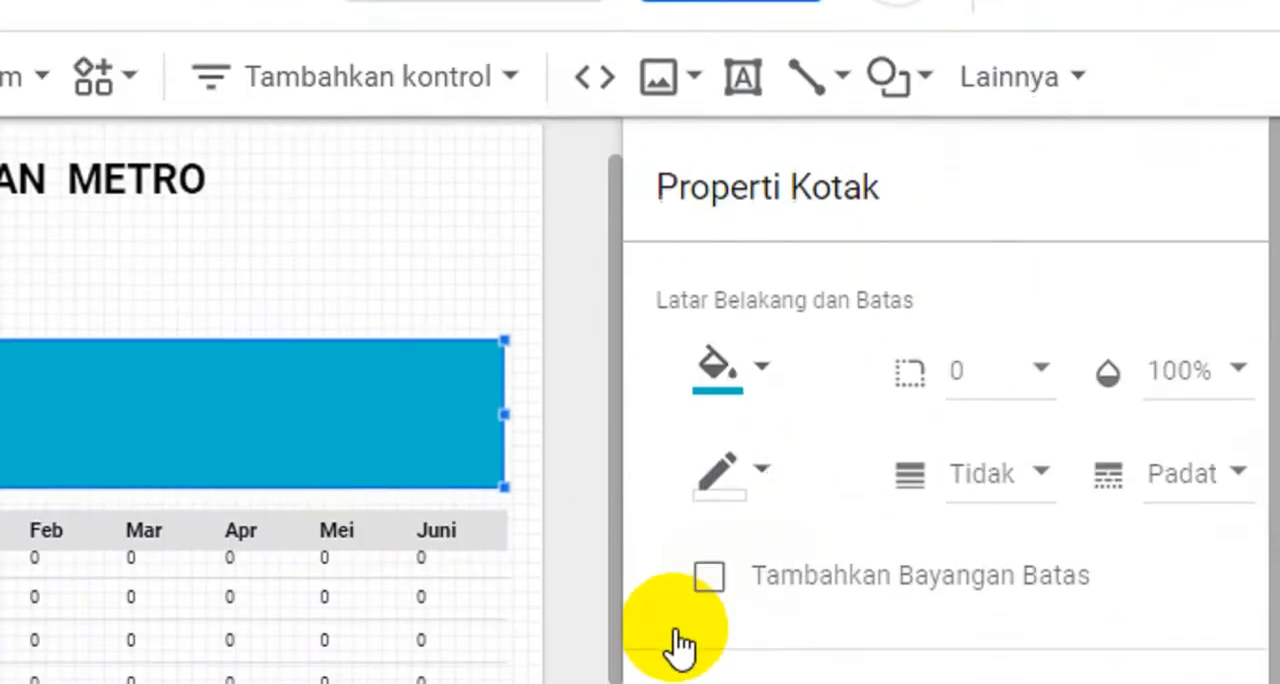
click(768, 343)
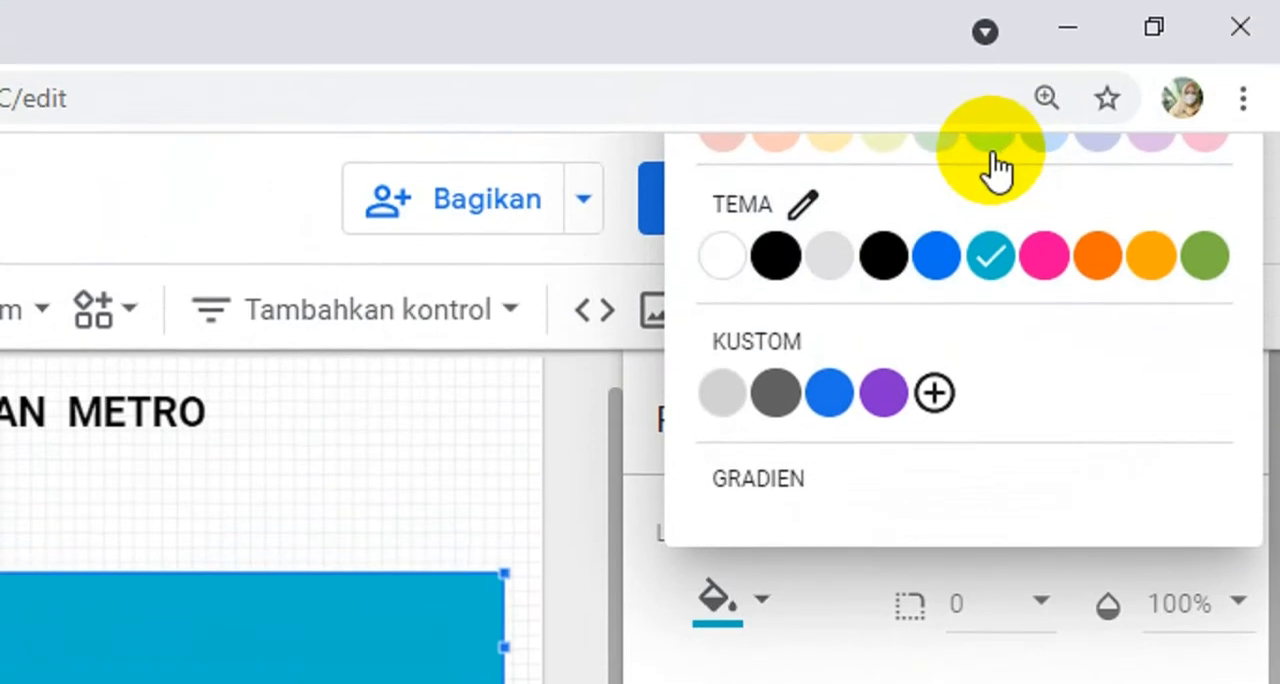
click(998, 168)
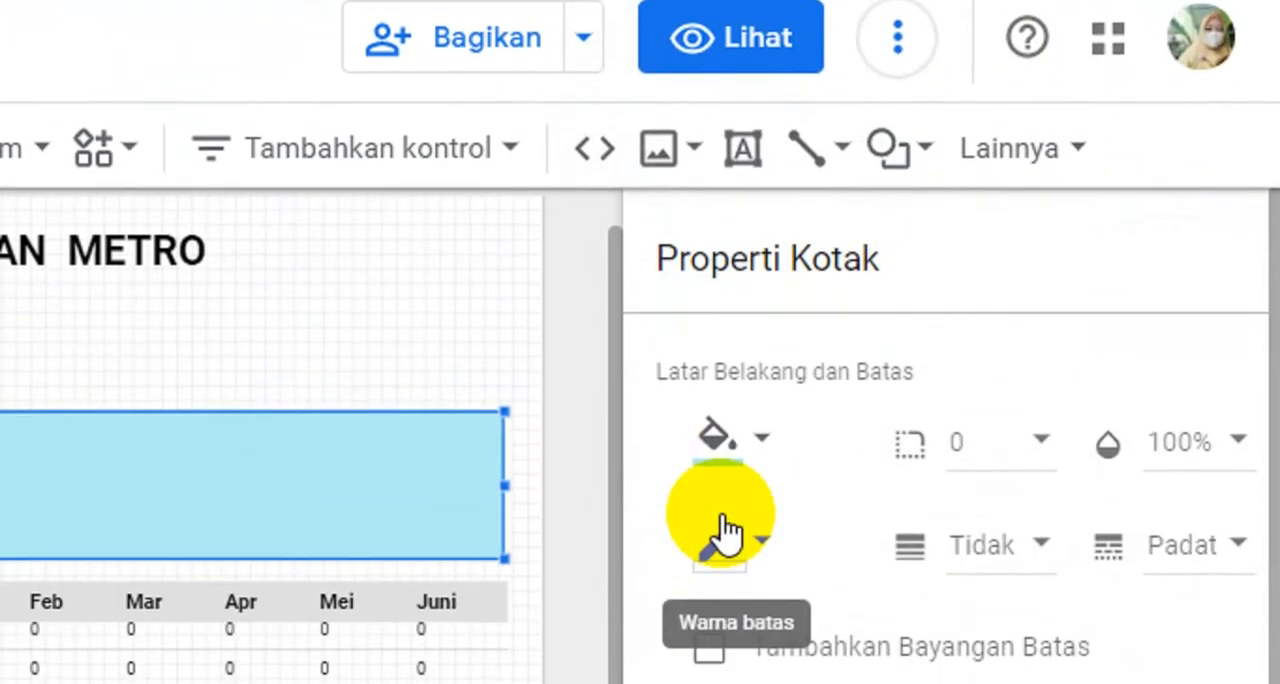
key(ctrl+minus)
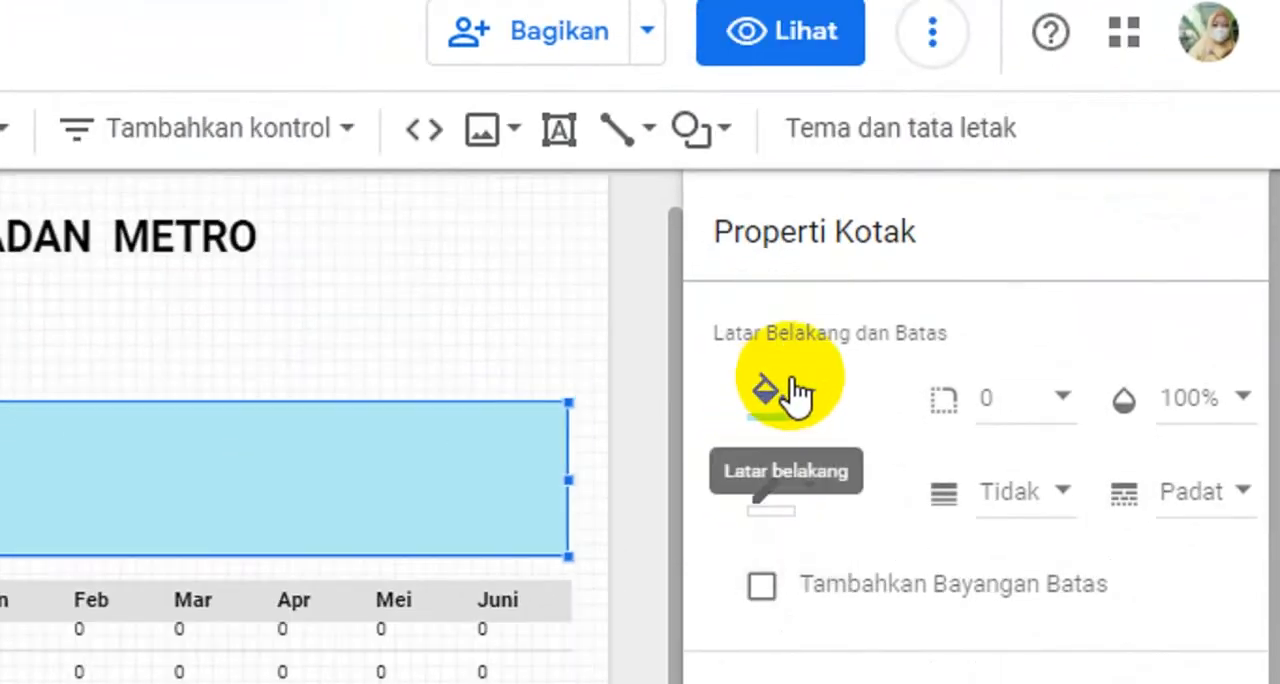
click(798, 386)
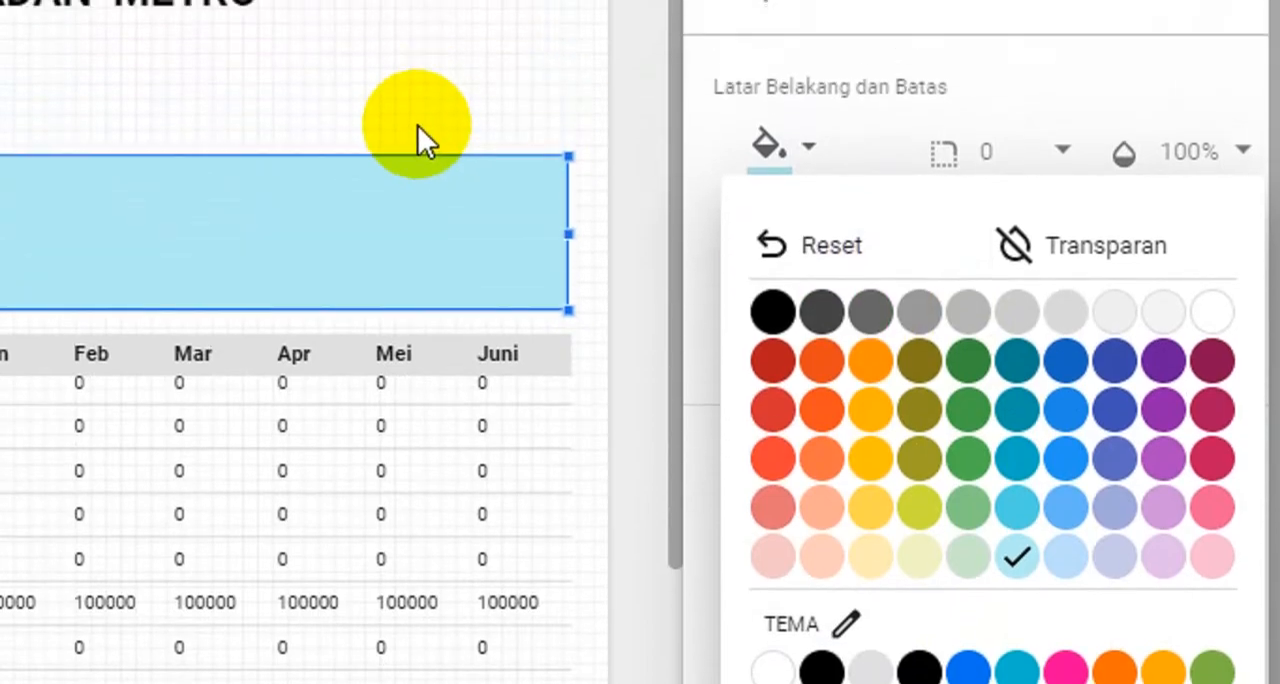
click(418, 125)
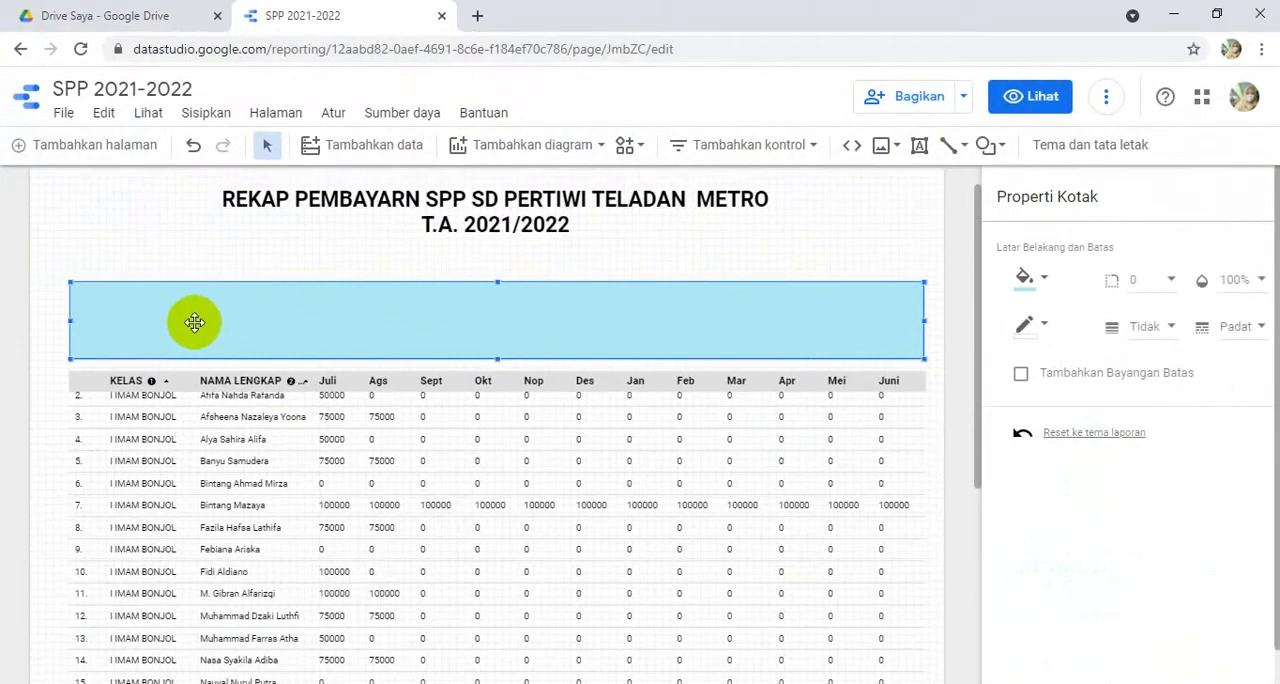
- Add a text box in the upper-left corner of the blue rectangle reading "FILTER TAMPILAN DATA" in bold
click(920, 147)
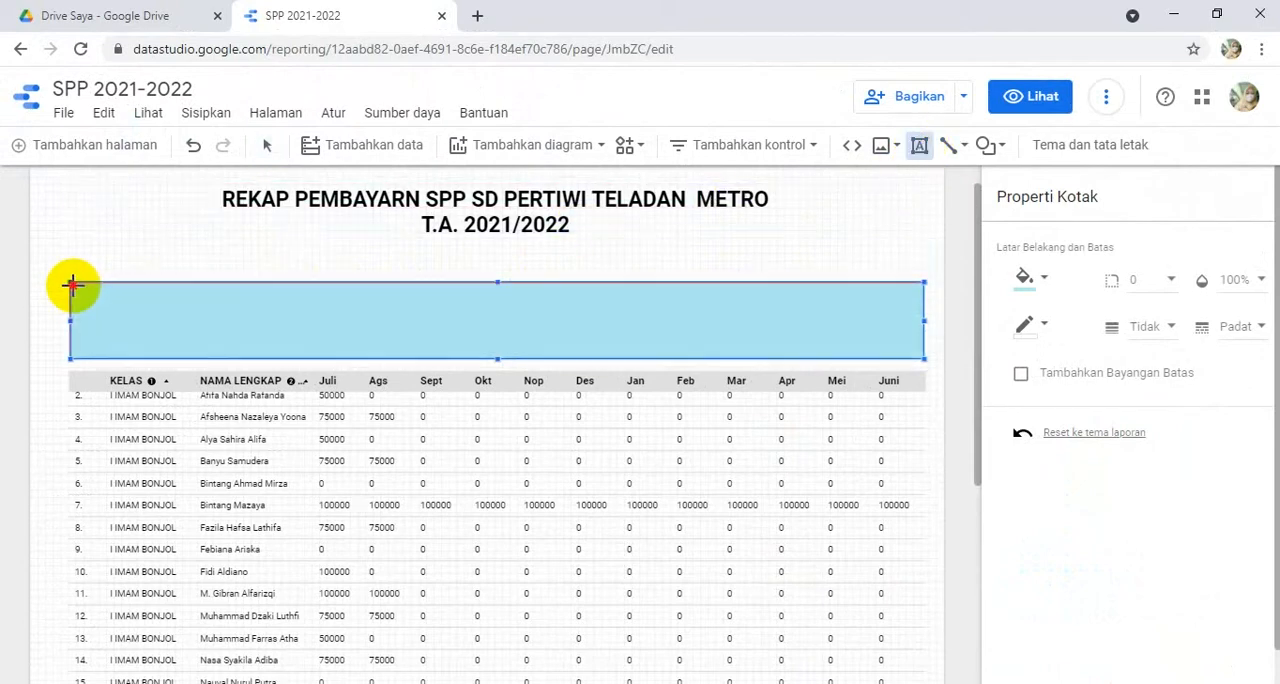
drag(72, 285, 291, 304)
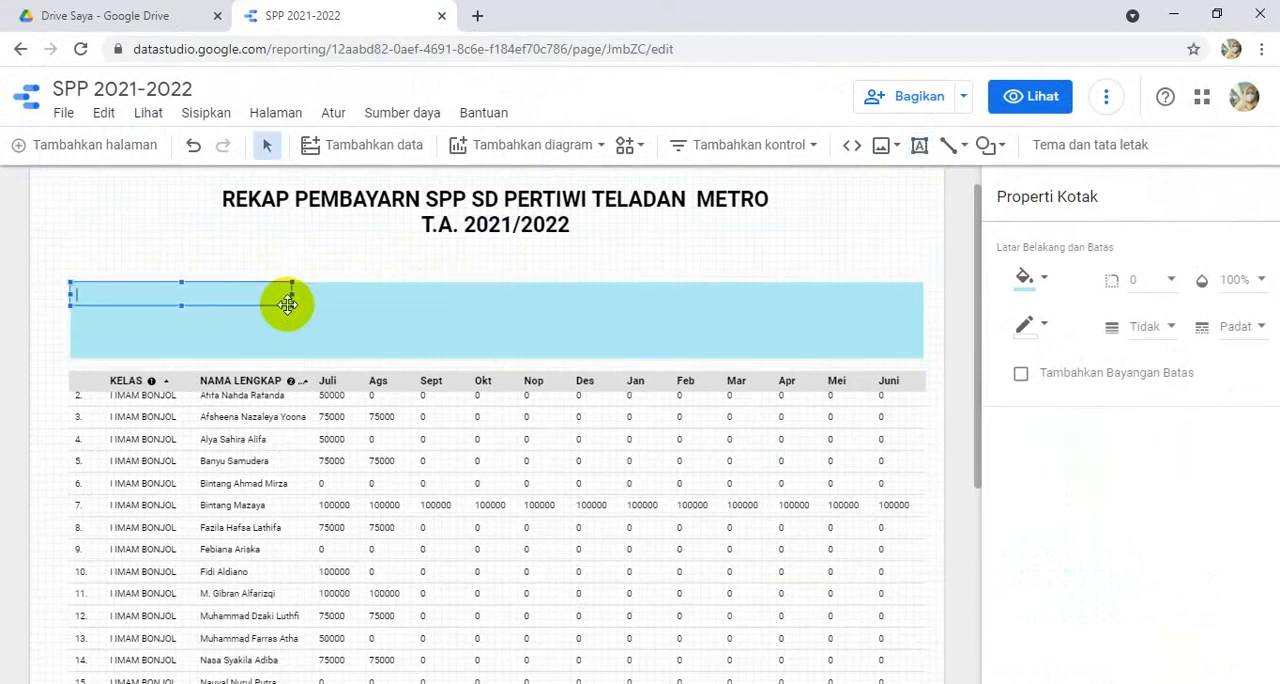
text(F)
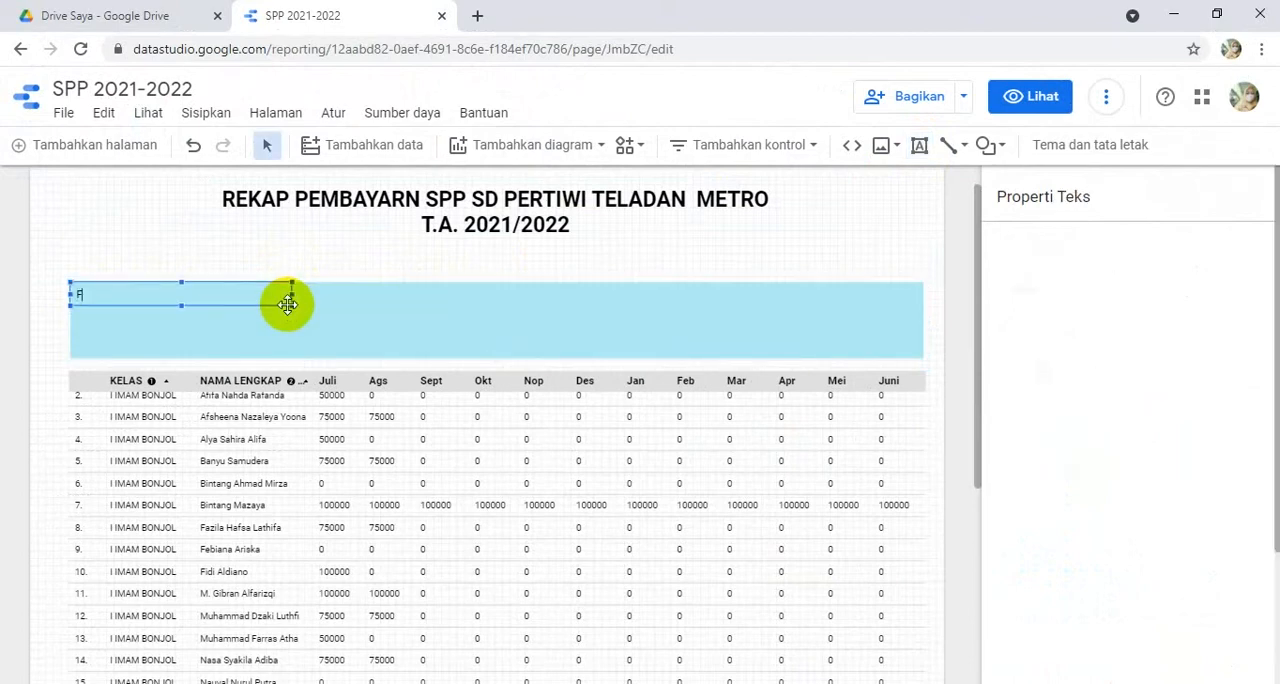
text(ILTER TAMPILAN DATA)
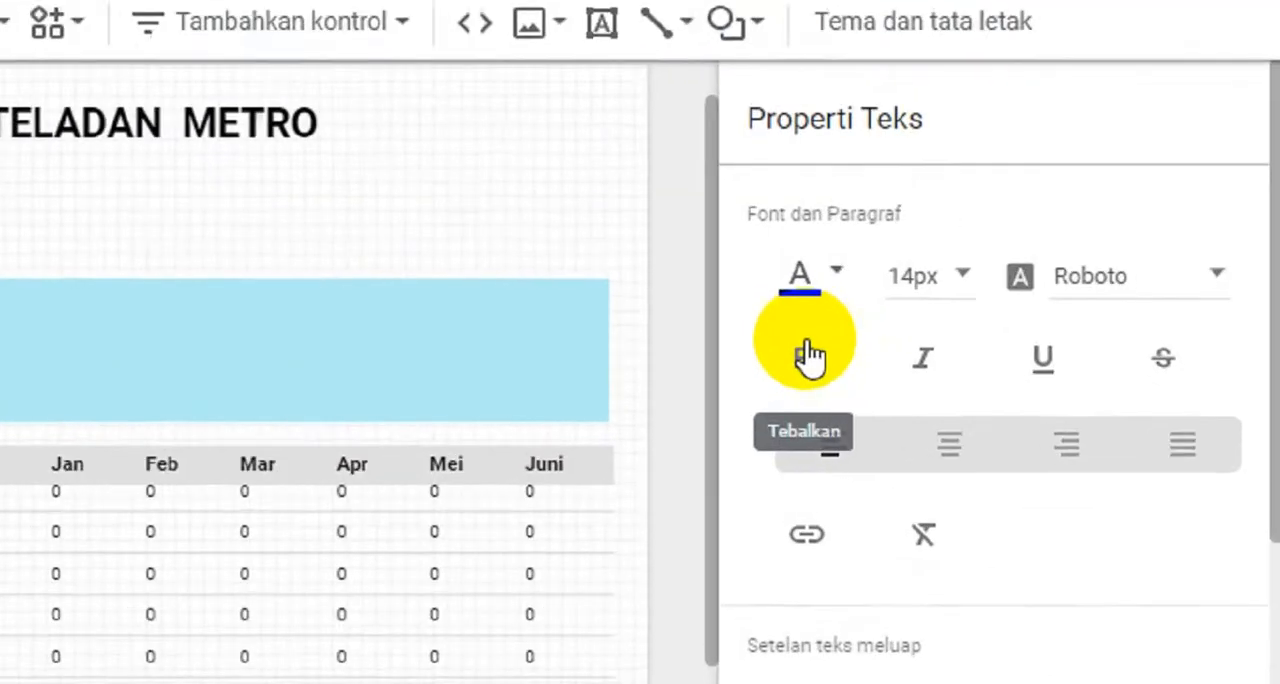
click(1026, 323)
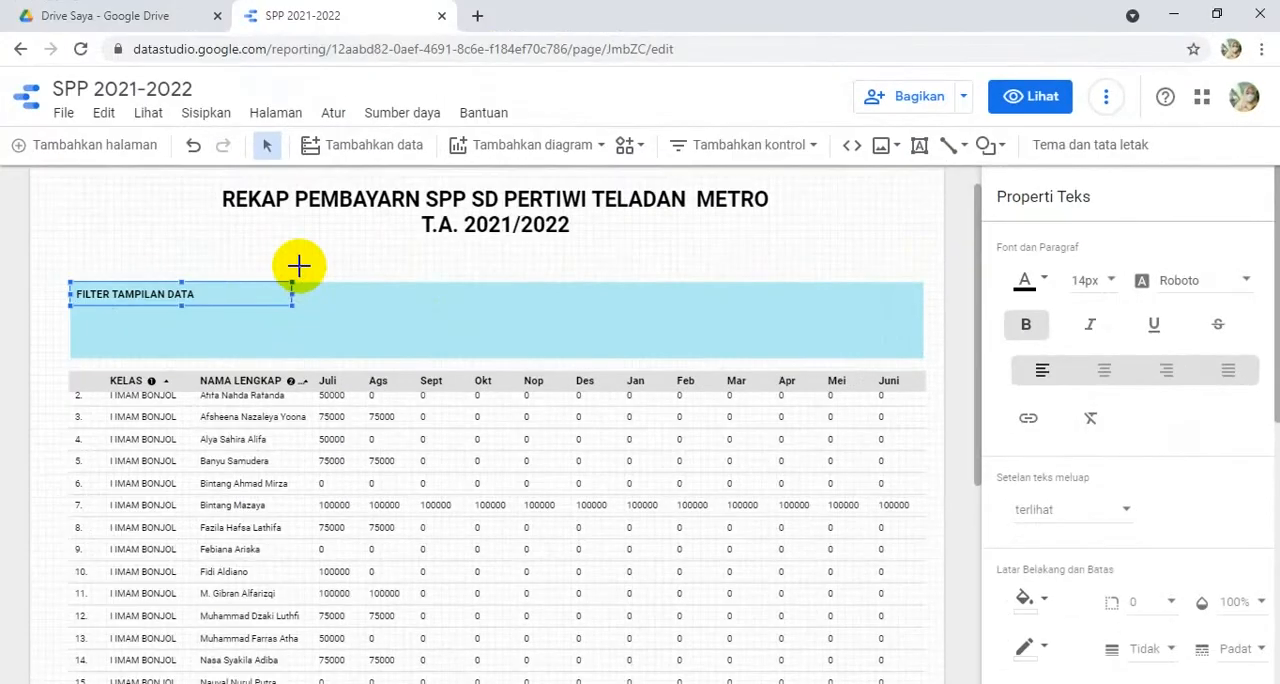
click(298, 265)
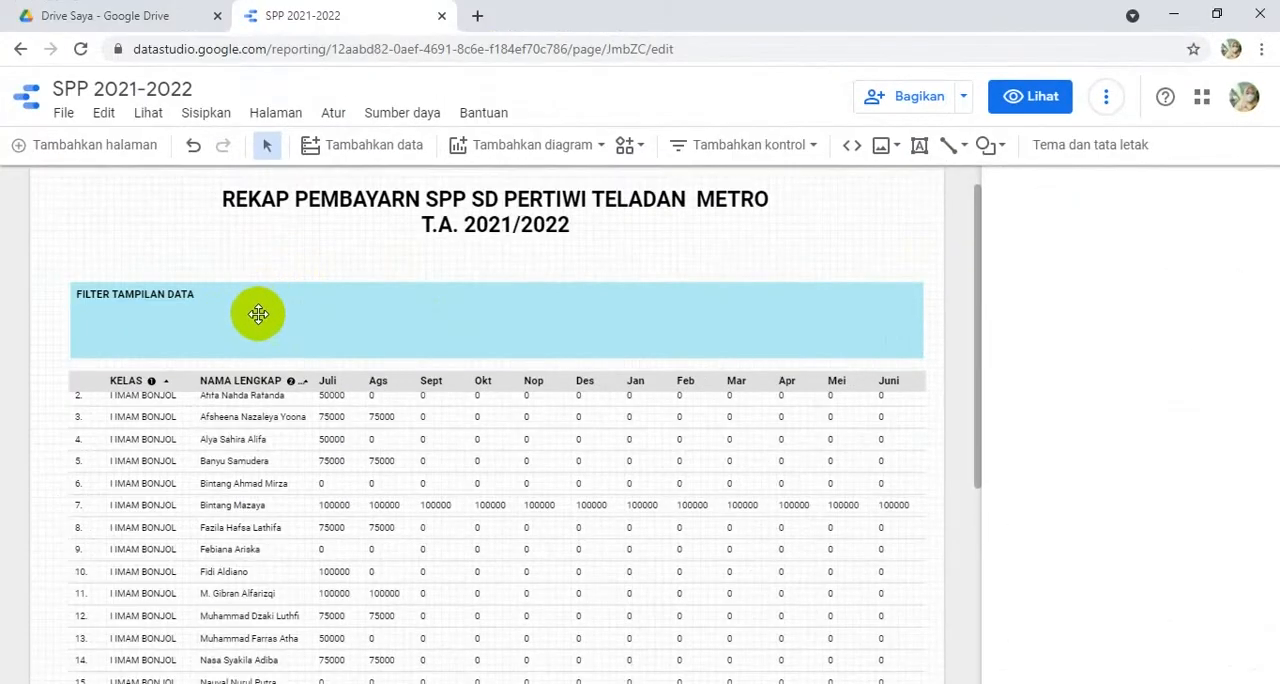
- Place an advanced filter control (Filter lanjutan) for KELAS under the filter heading, and reduce its height to fit inside the blue rectangle
click(816, 147)
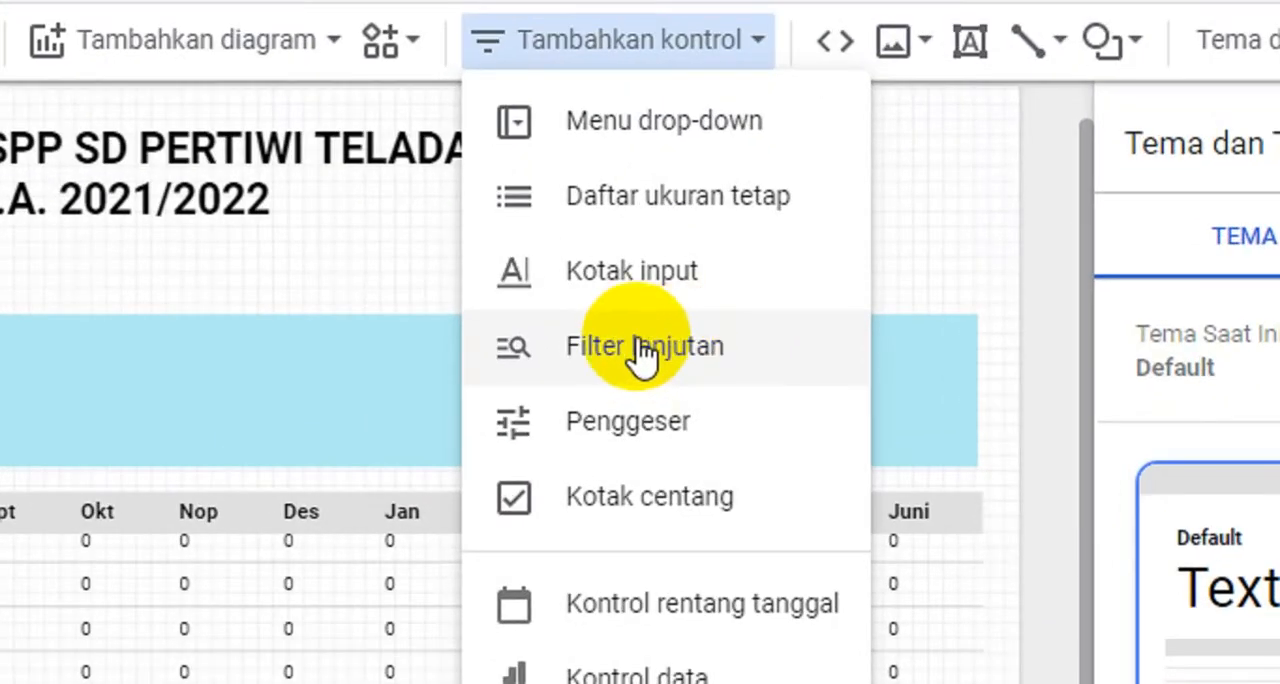
click(660, 345)
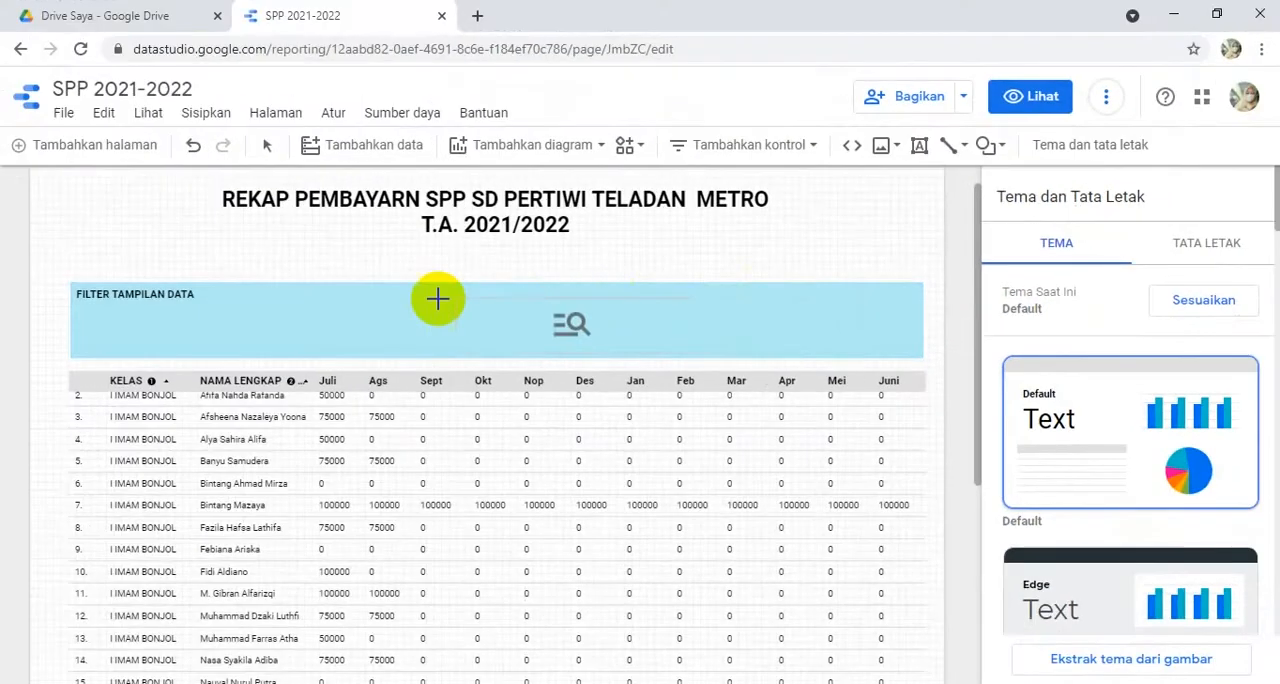
drag(437, 298, 81, 306)
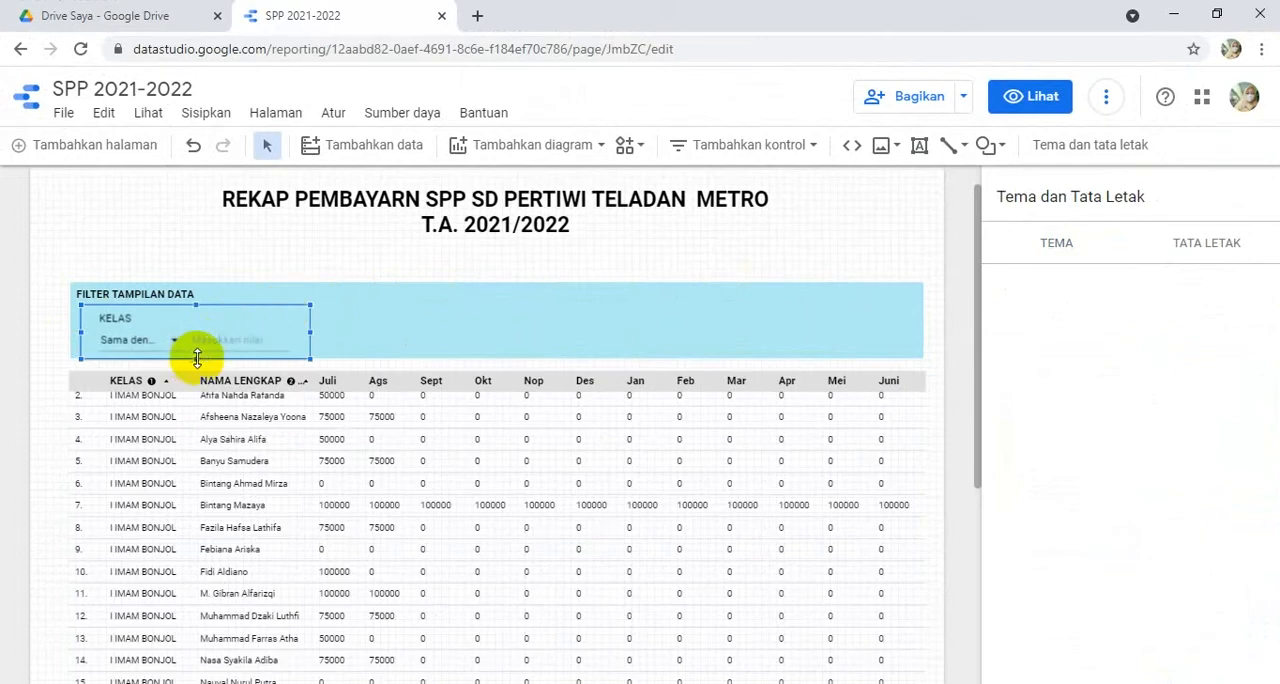
drag(197, 358, 204, 350)
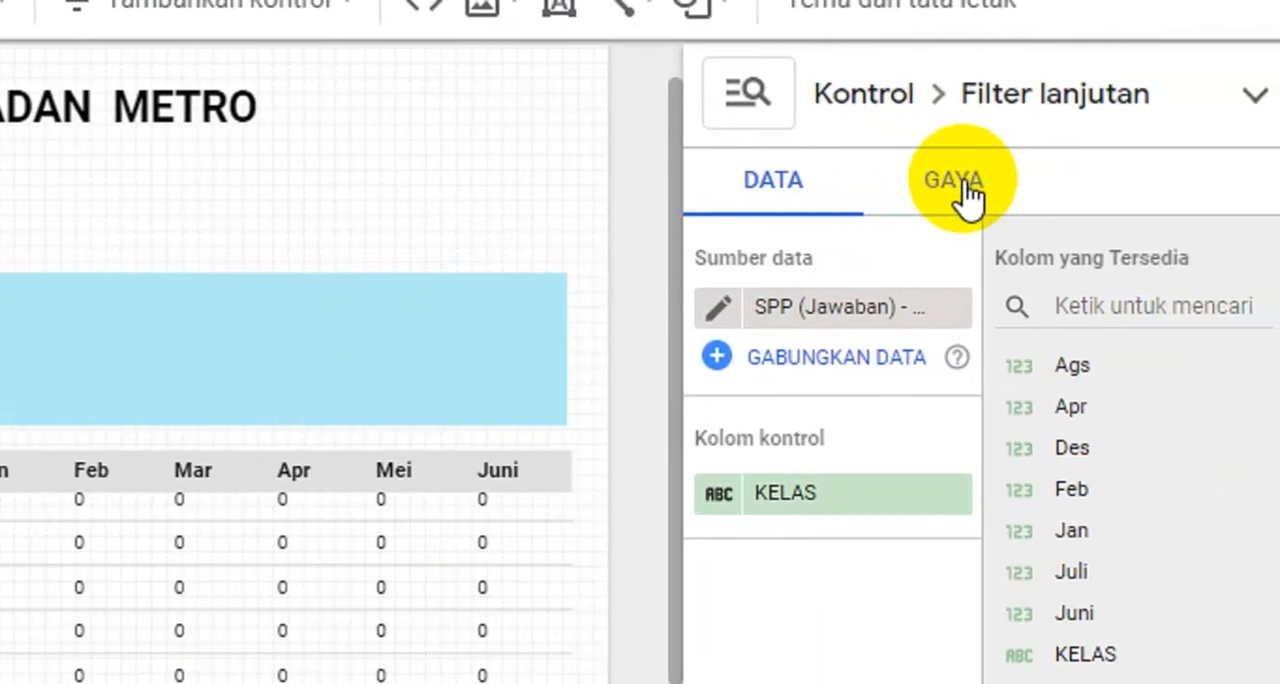
- Set the KELAS filter control's display style to Drop-down
click(968, 195)
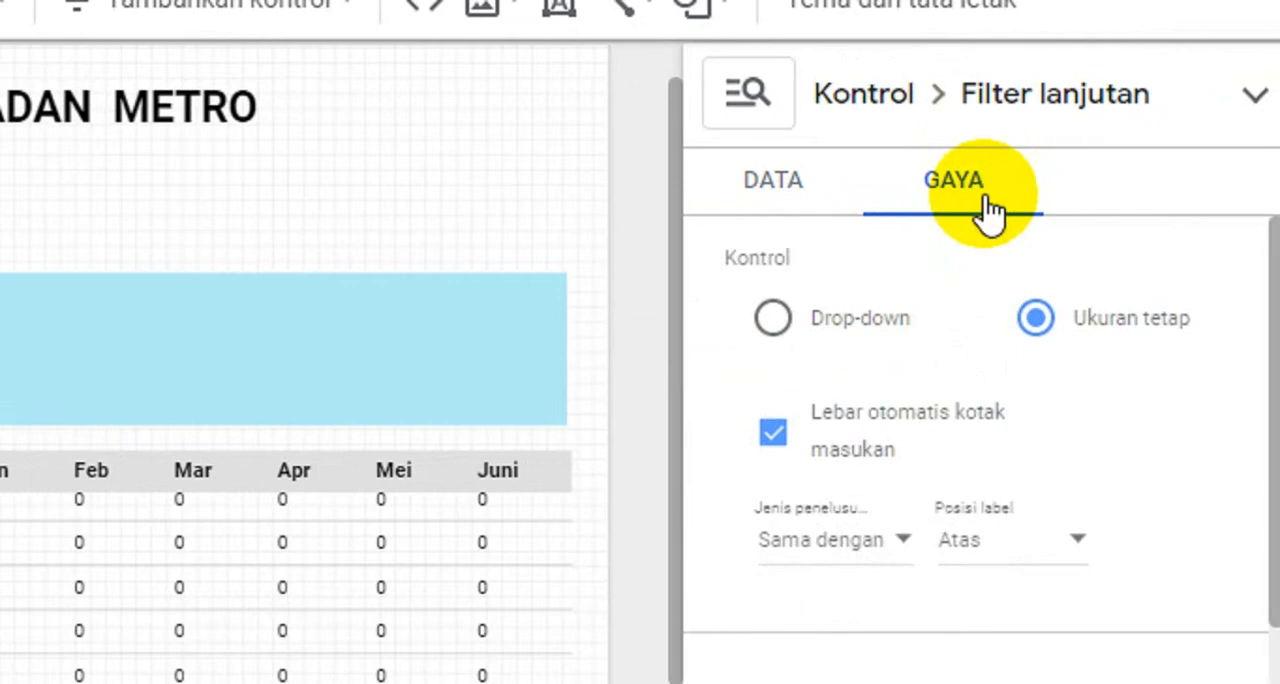
click(775, 320)
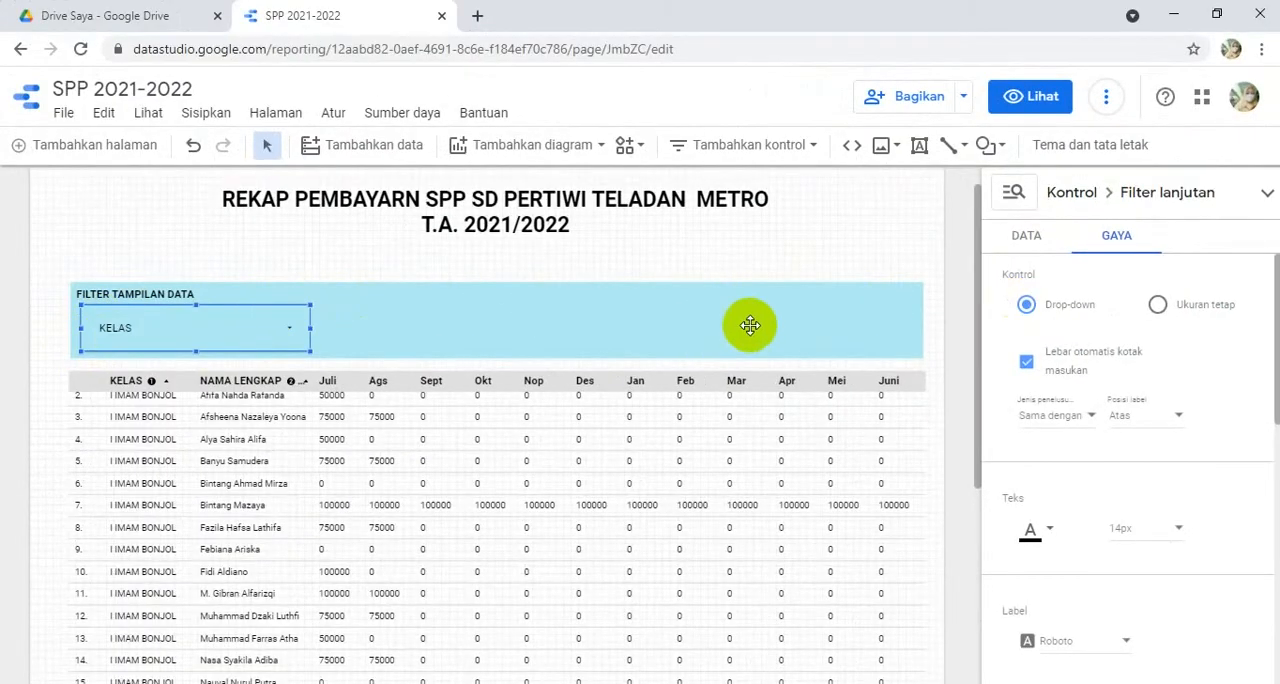
click(1158, 306)
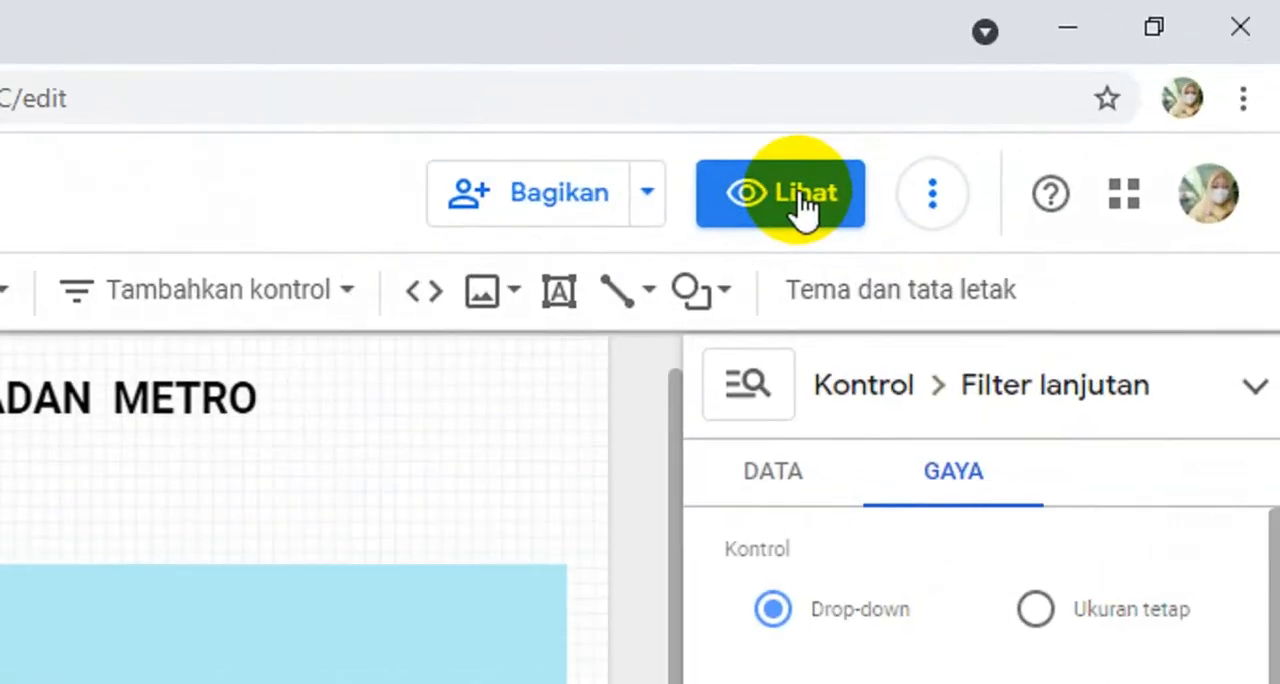
- Preview the report to check the KELAS filter's search-type options, and return to editing
click(1041, 100)
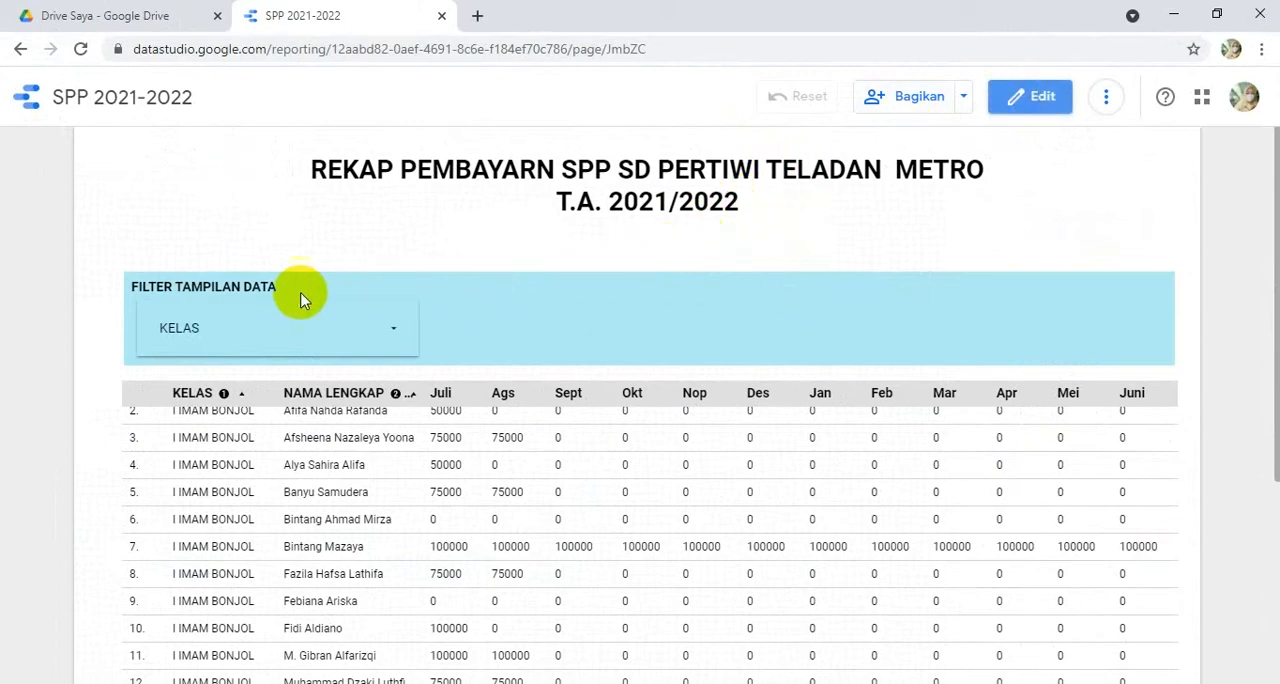
click(394, 338)
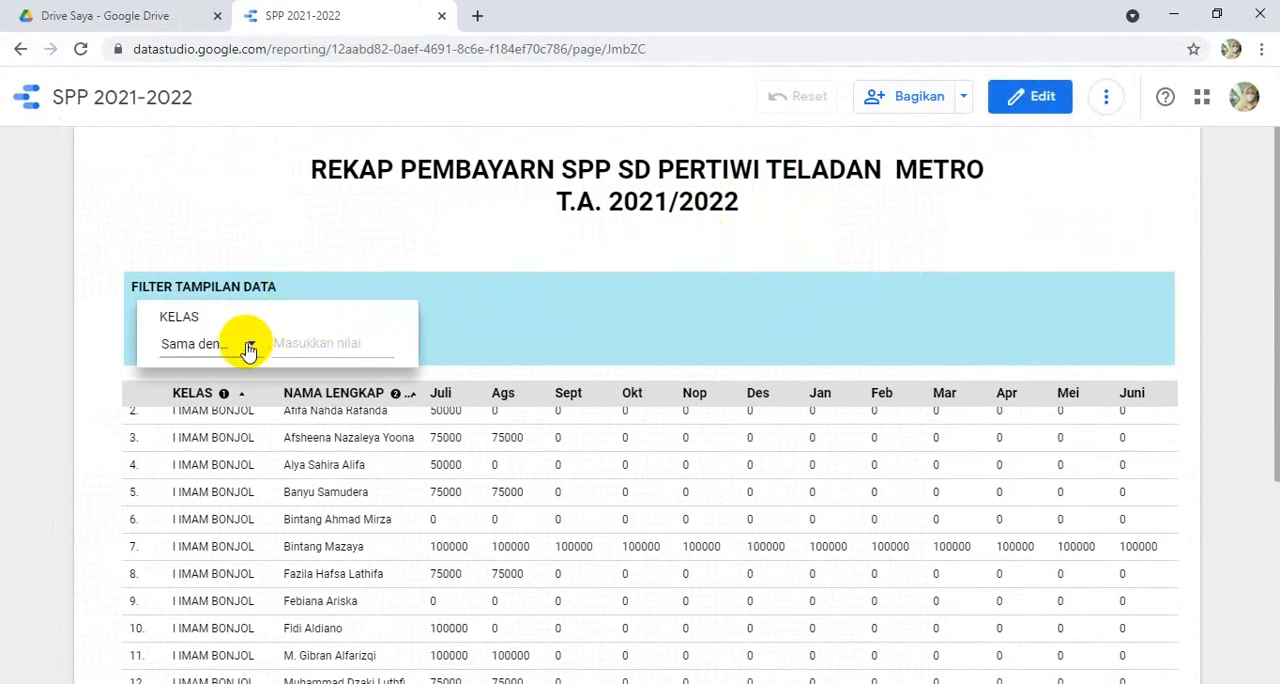
click(249, 350)
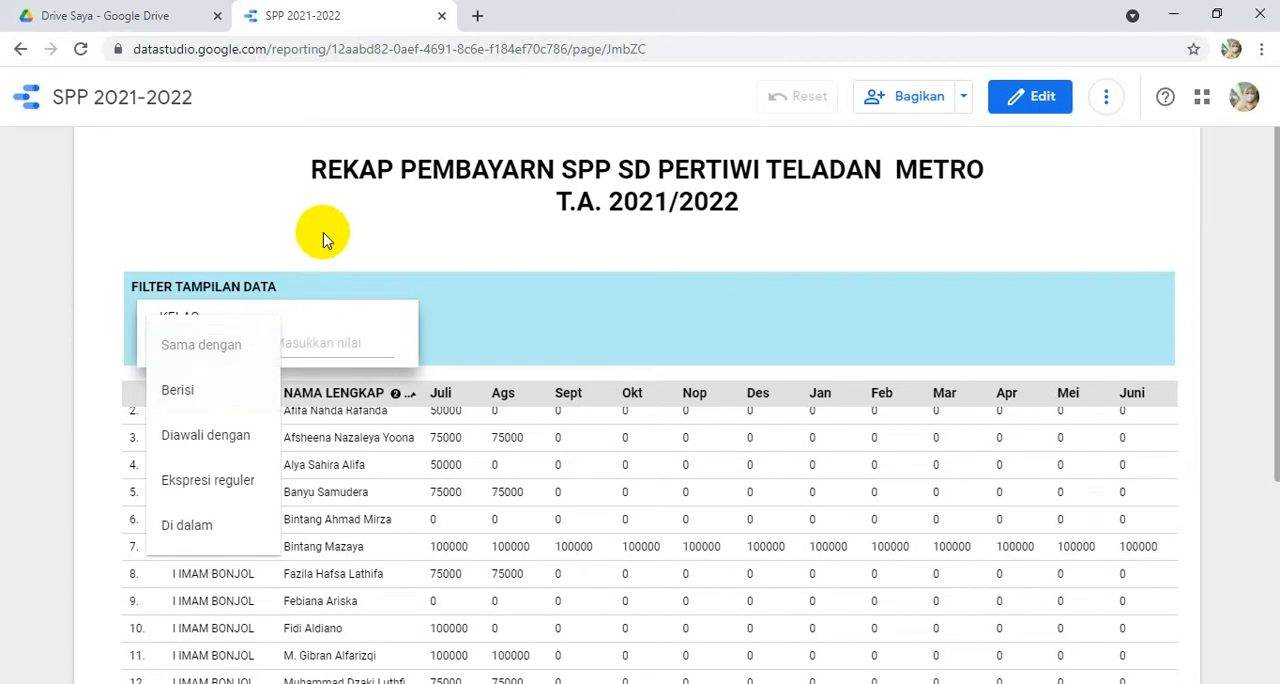
click(258, 340)
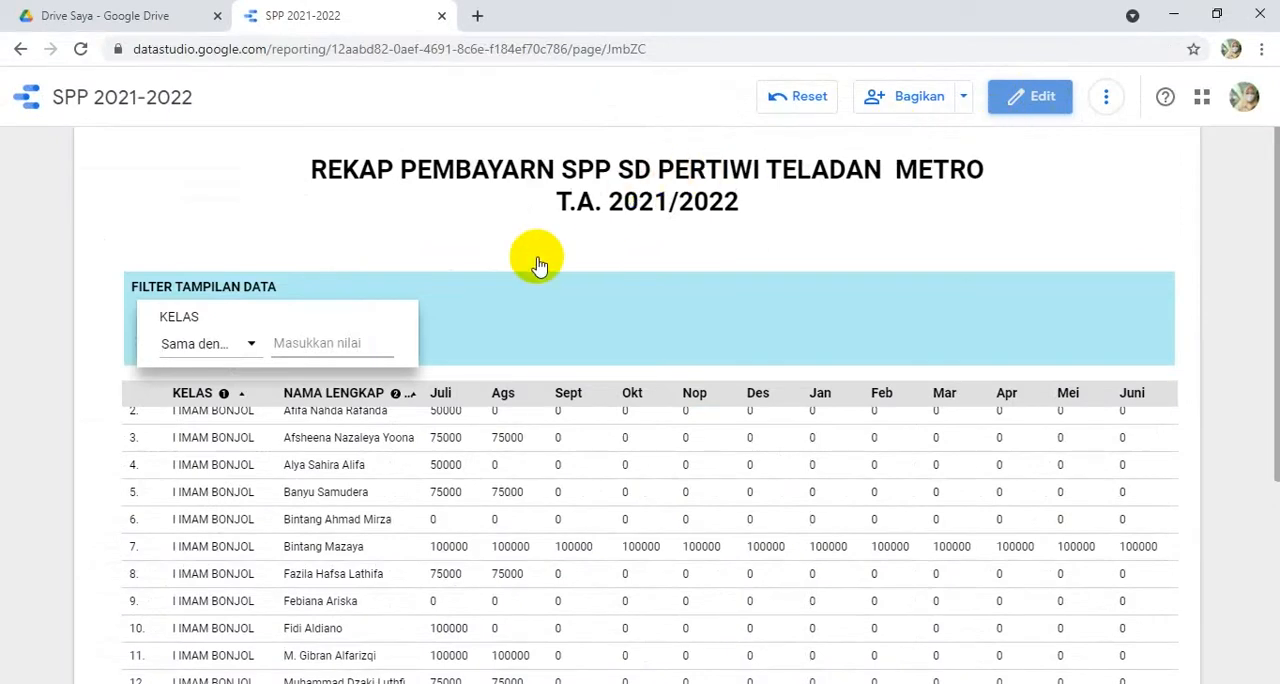
click(1016, 95)
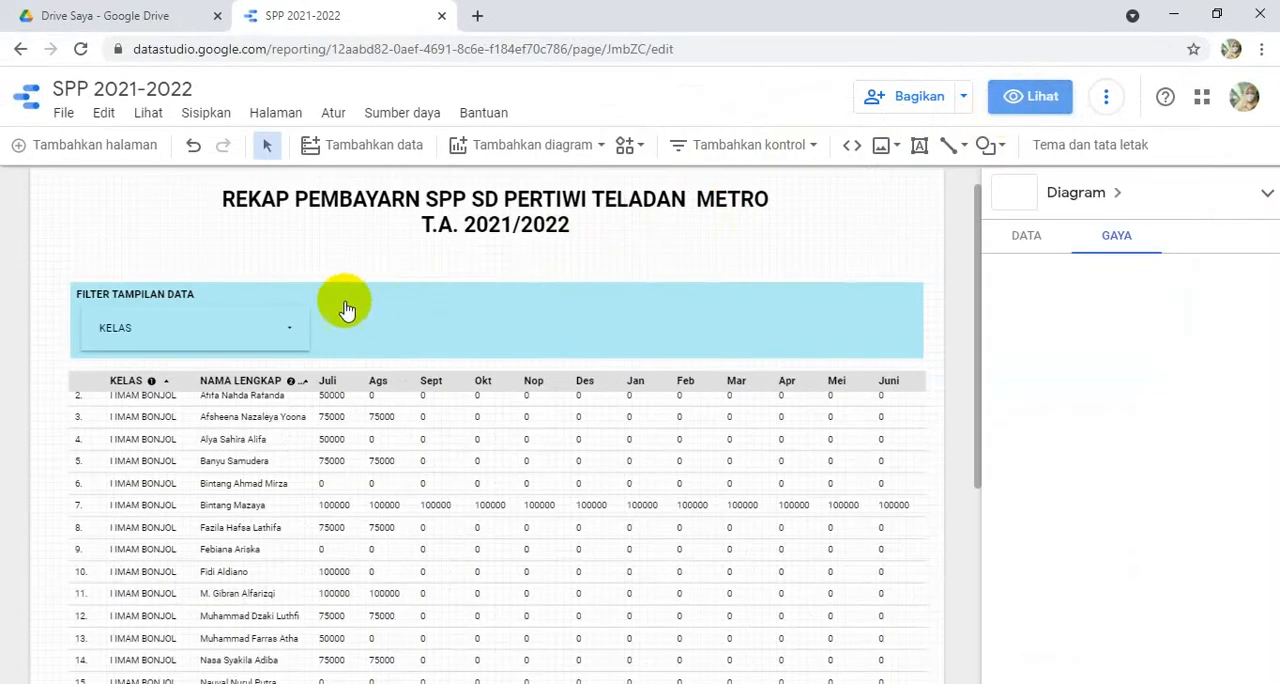
- Change the KELAS control from an advanced filter to a drop-down menu (Menu drop-down)
click(162, 318)
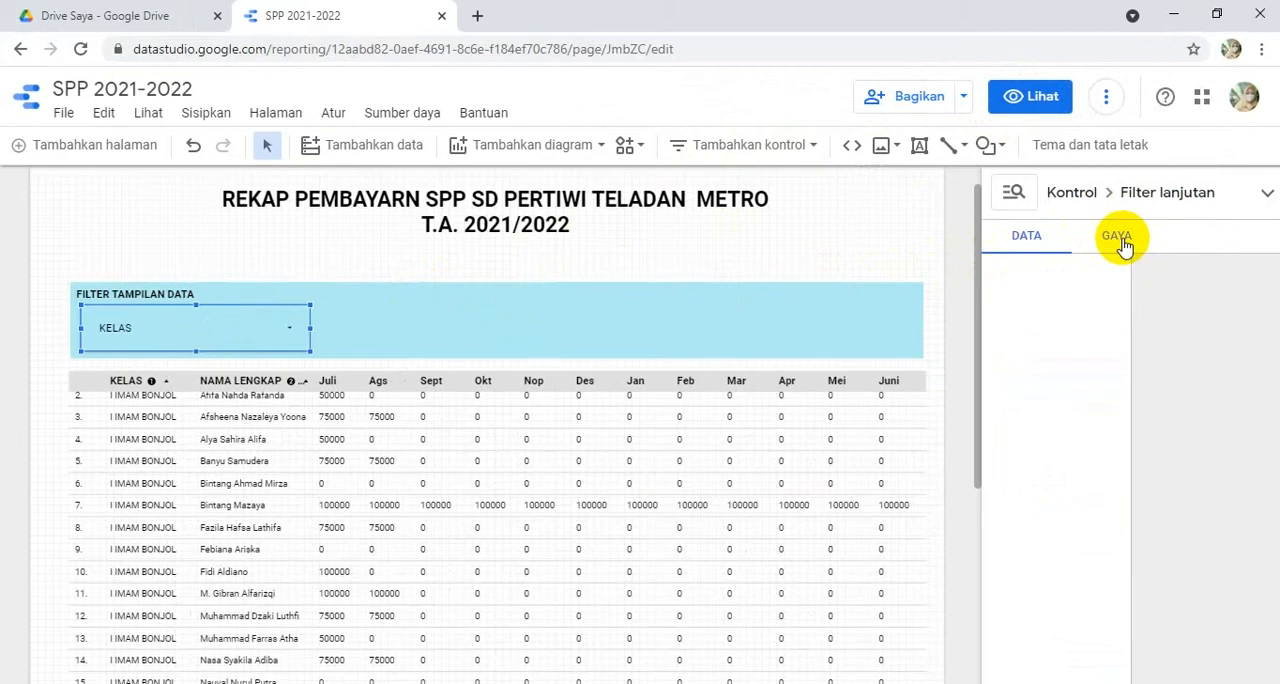
click(1118, 240)
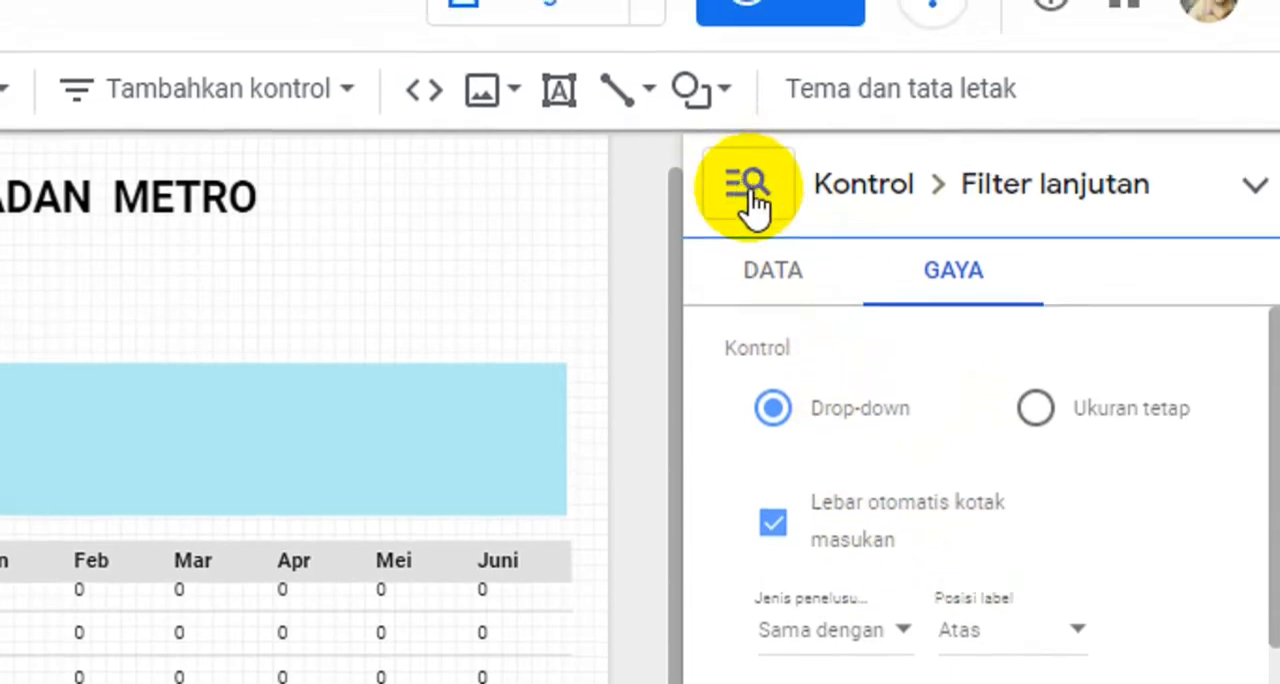
click(745, 186)
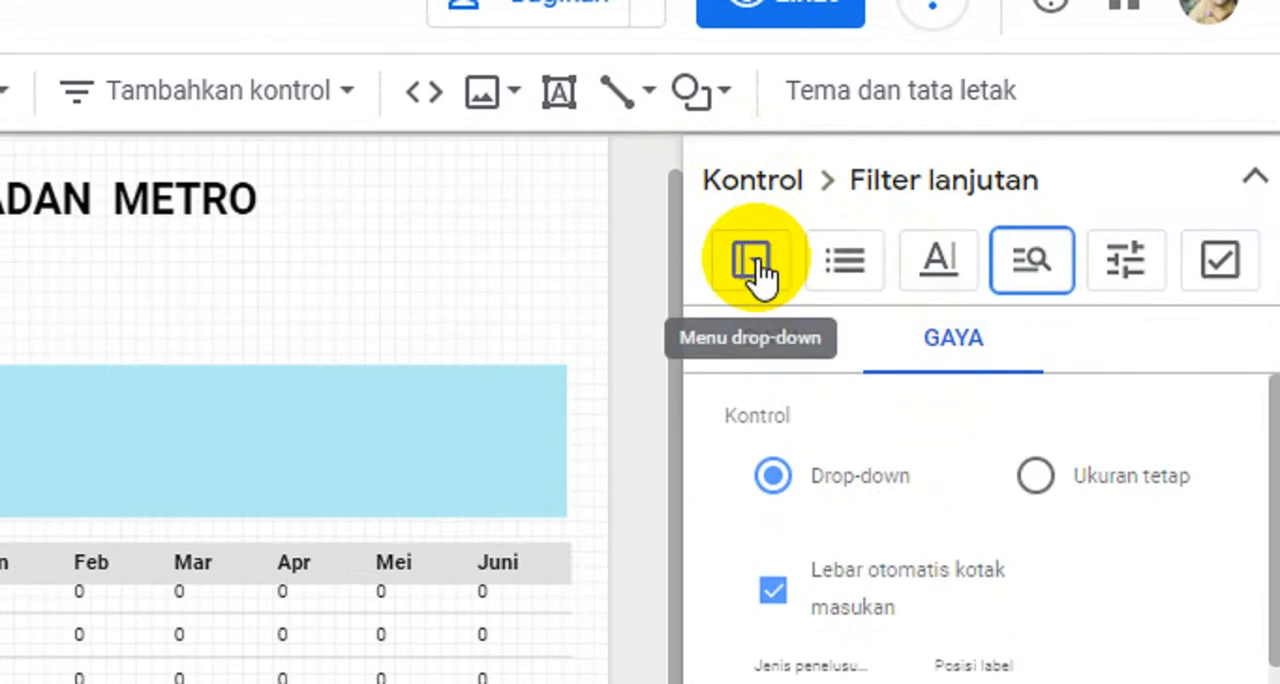
click(753, 265)
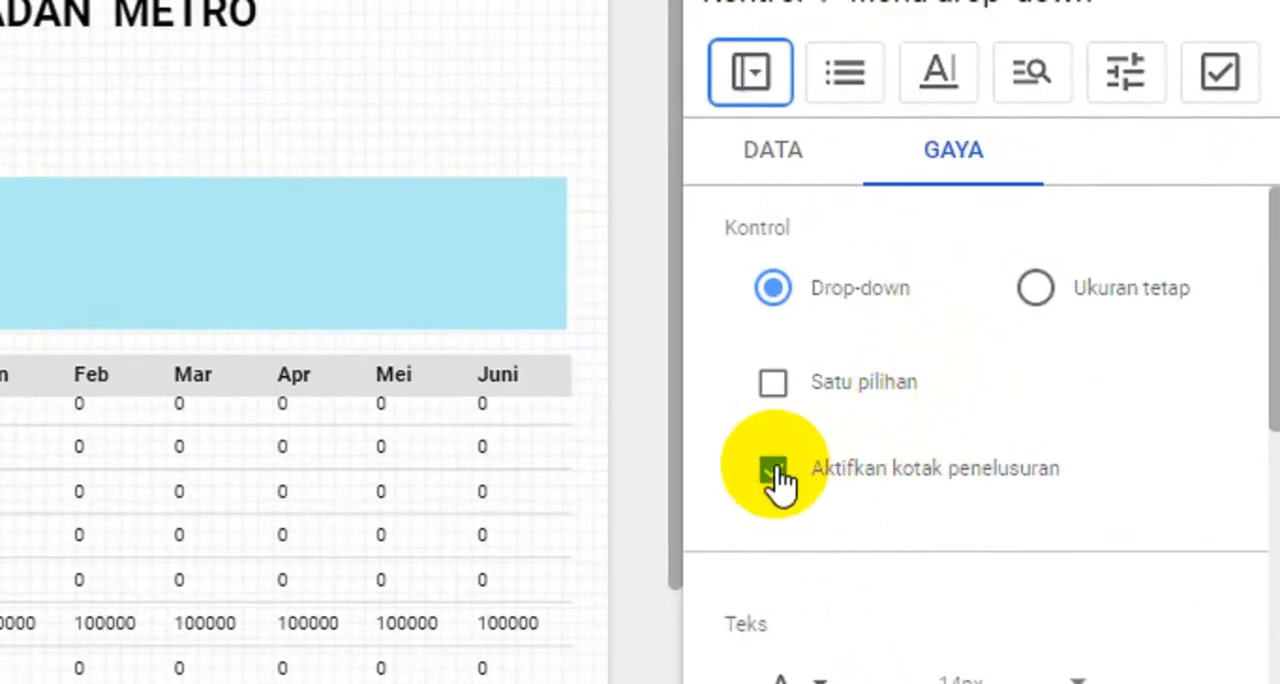
- Disable the search box (Aktifkan kotak penelusuran) for the KELAS drop-down menu and review its remaining style settings
click(775, 470)
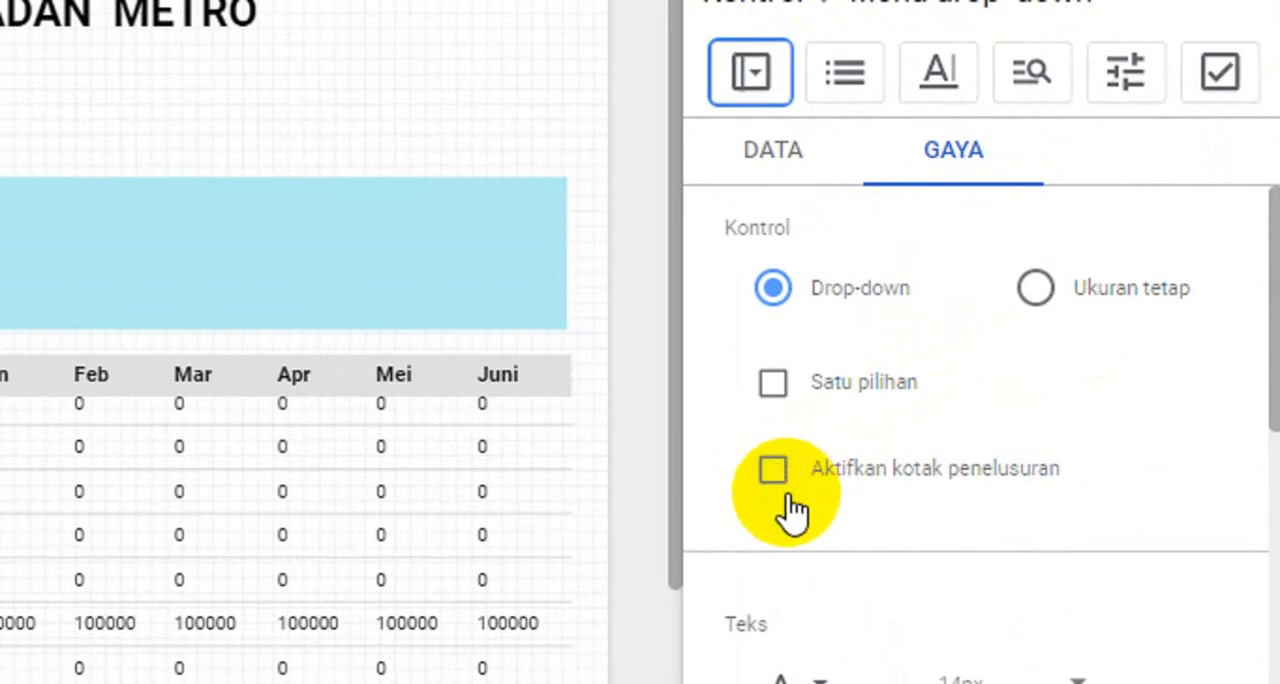
scroll(798, 534, down, 5)
scroll(805, 530, down, 10)
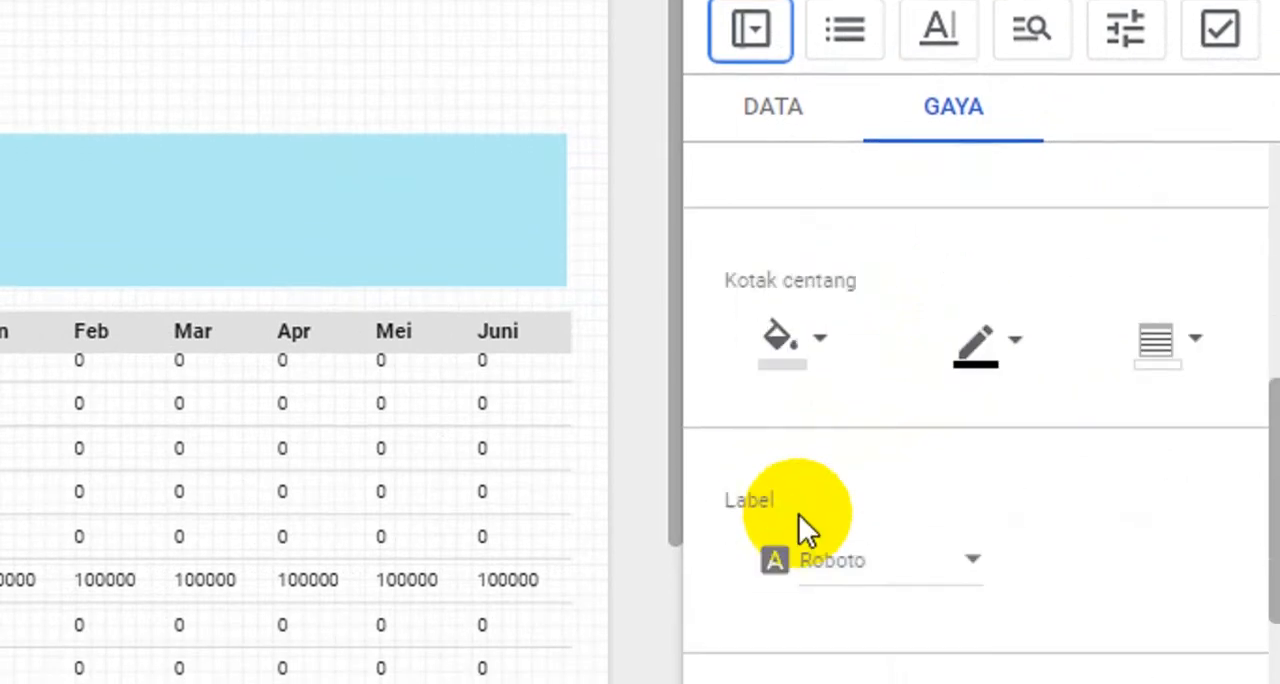
scroll(799, 514, up, 12)
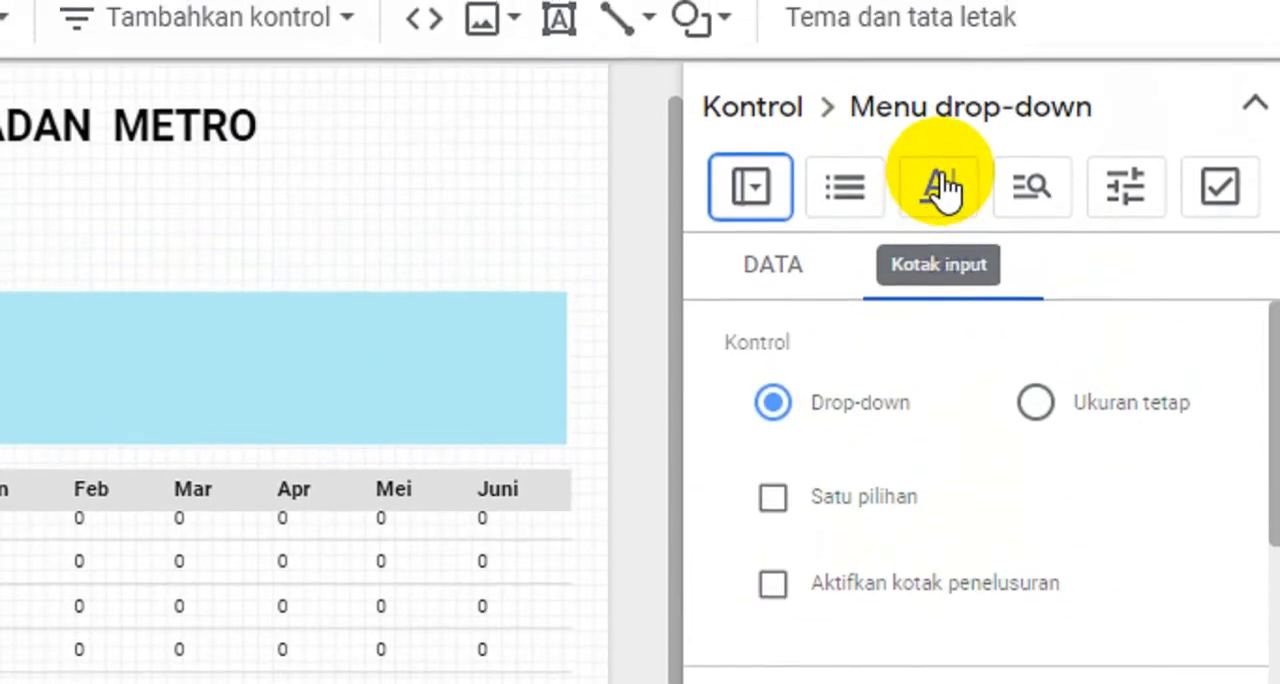
- Try the KELAS control as an advanced filter (Filter lanjutan) with the Drop-down style, and return it to Menu drop-down
click(1030, 195)
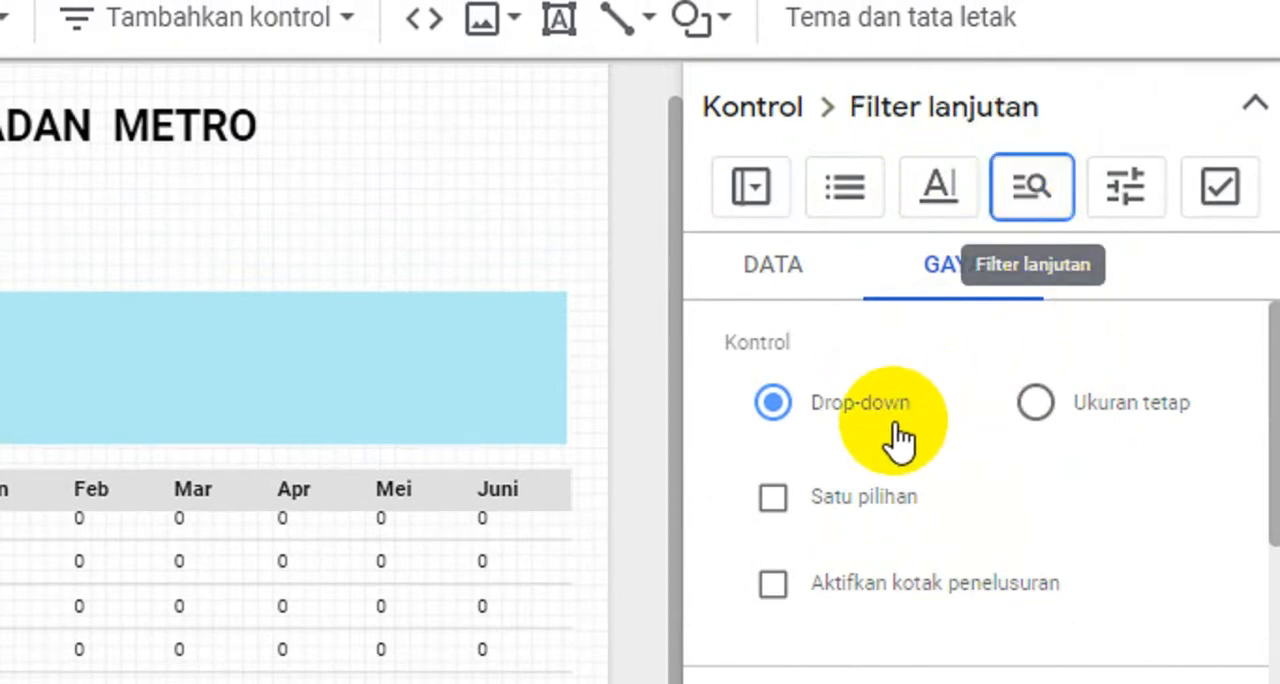
scroll(903, 565, down, 5)
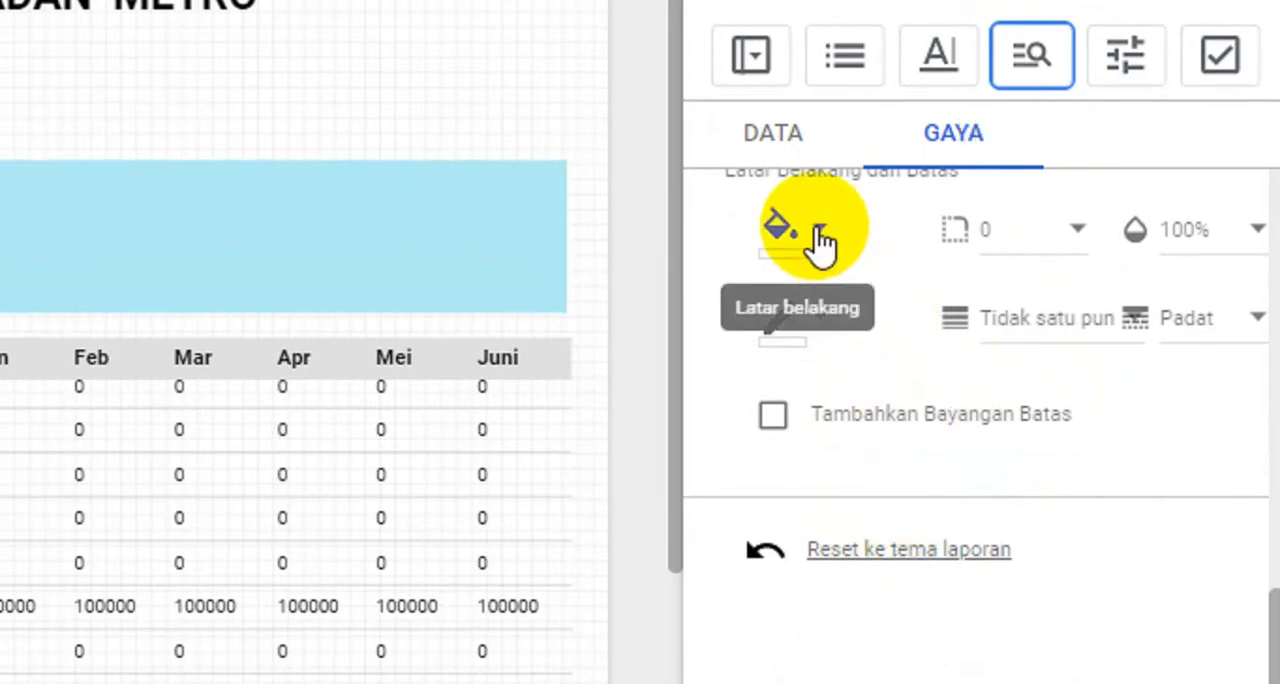
click(820, 238)
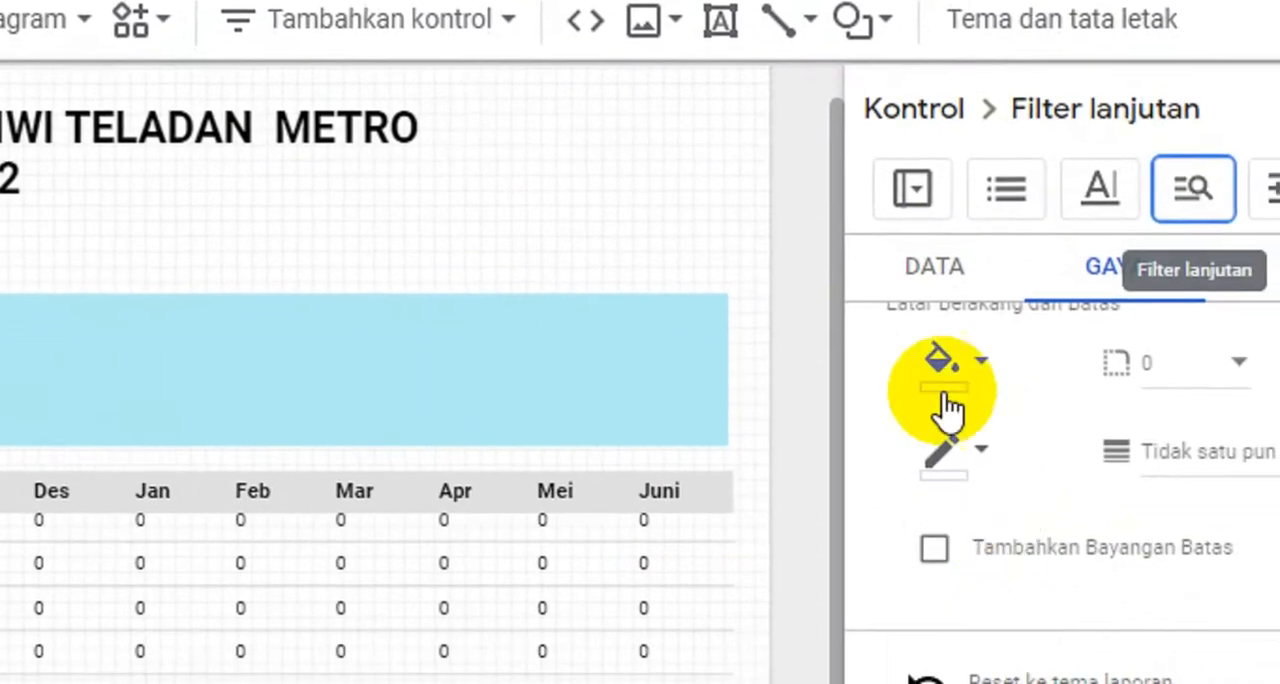
scroll(1066, 457, up, 5)
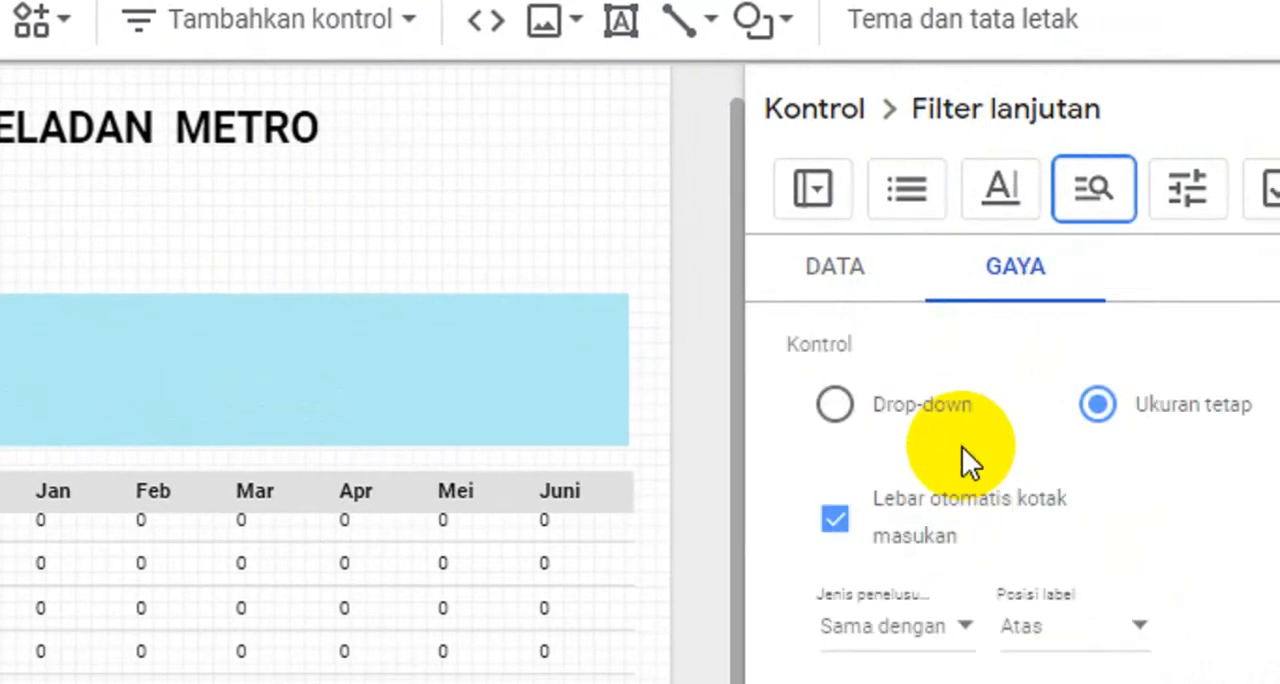
click(833, 406)
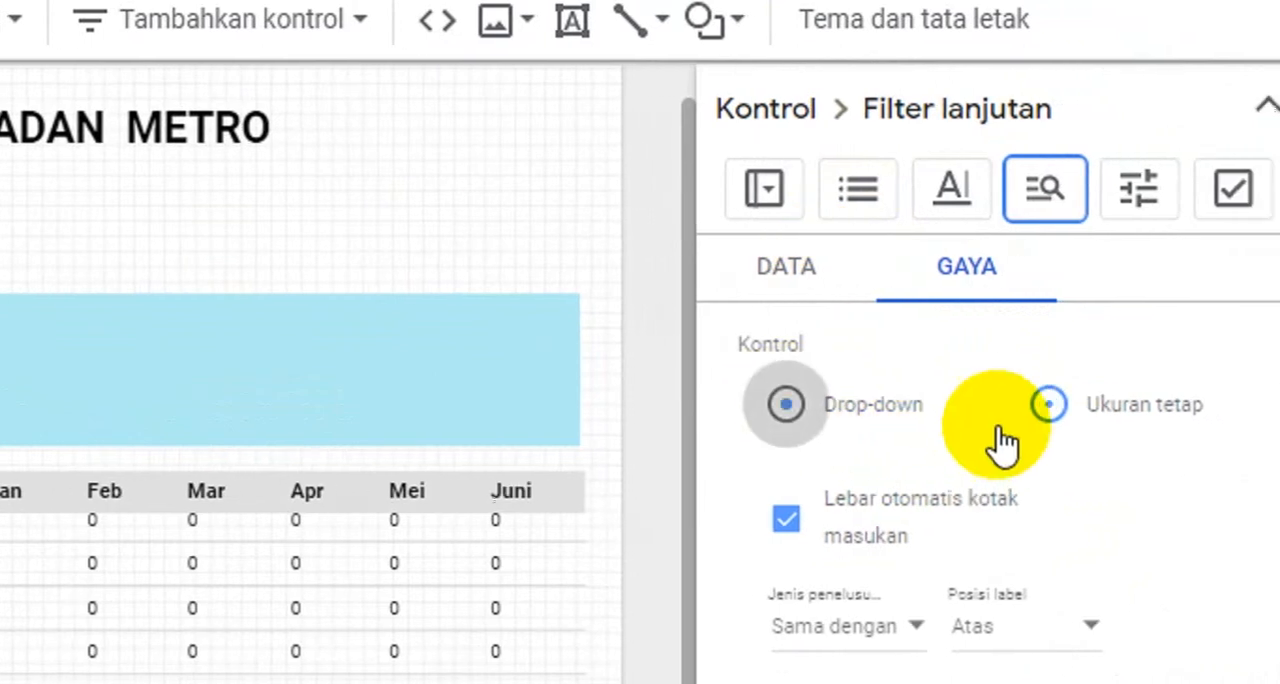
click(750, 195)
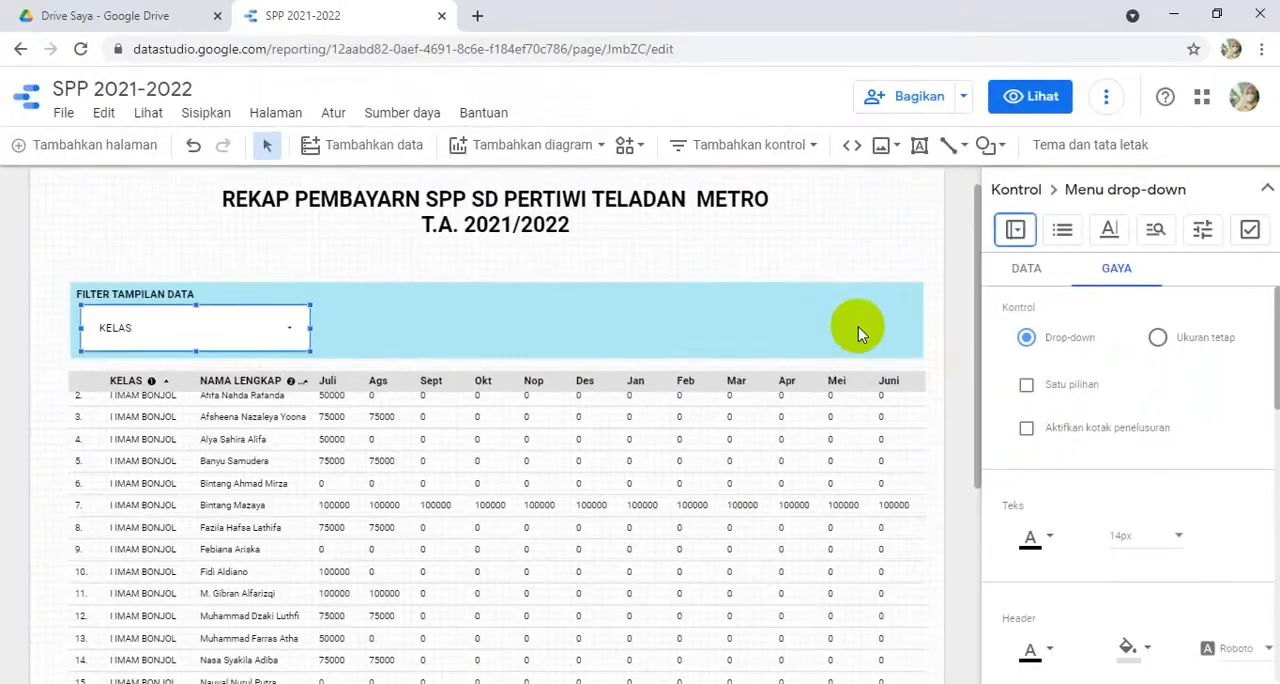
click(859, 270)
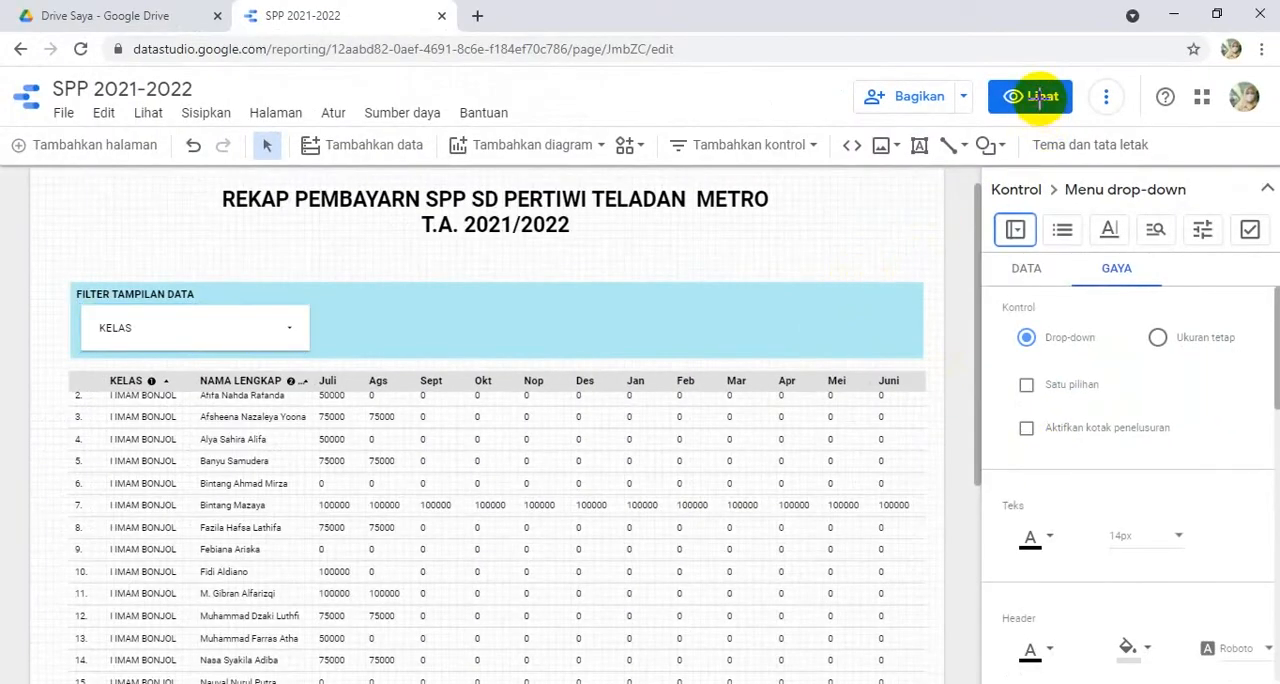
- Preview the report, browse the KELAS drop-down's class list and filter the table to VI SUDIRMAN only
click(1041, 107)
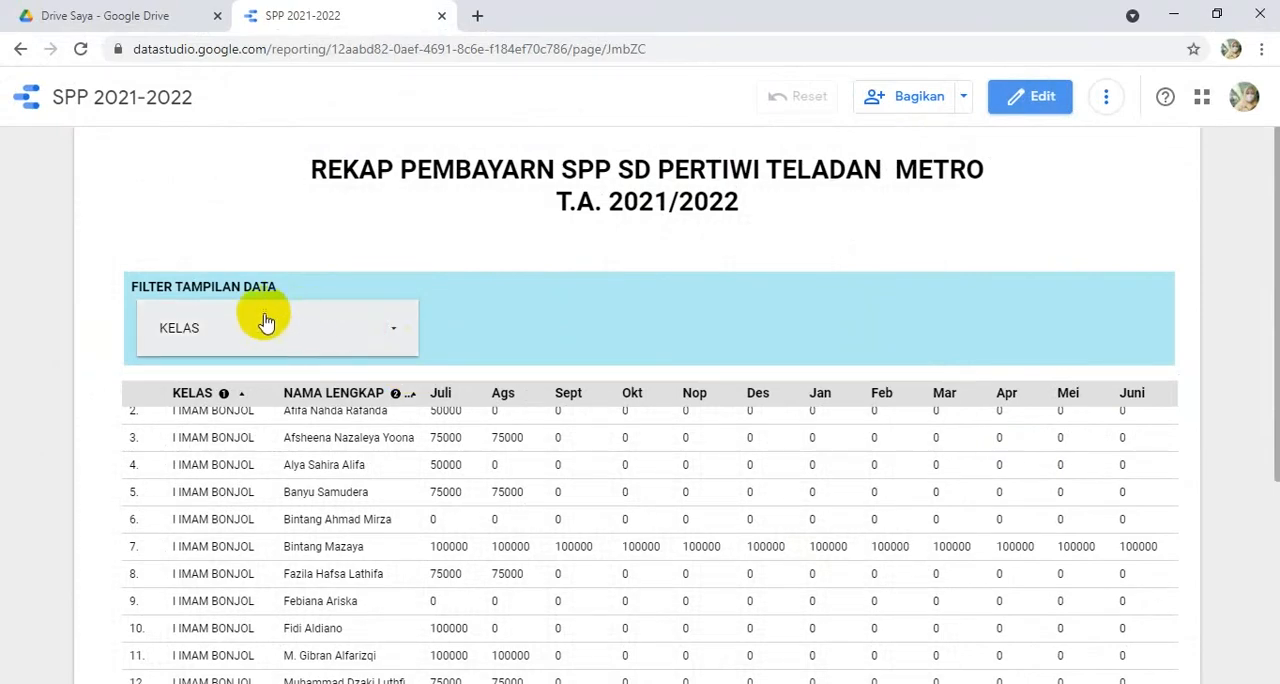
click(381, 330)
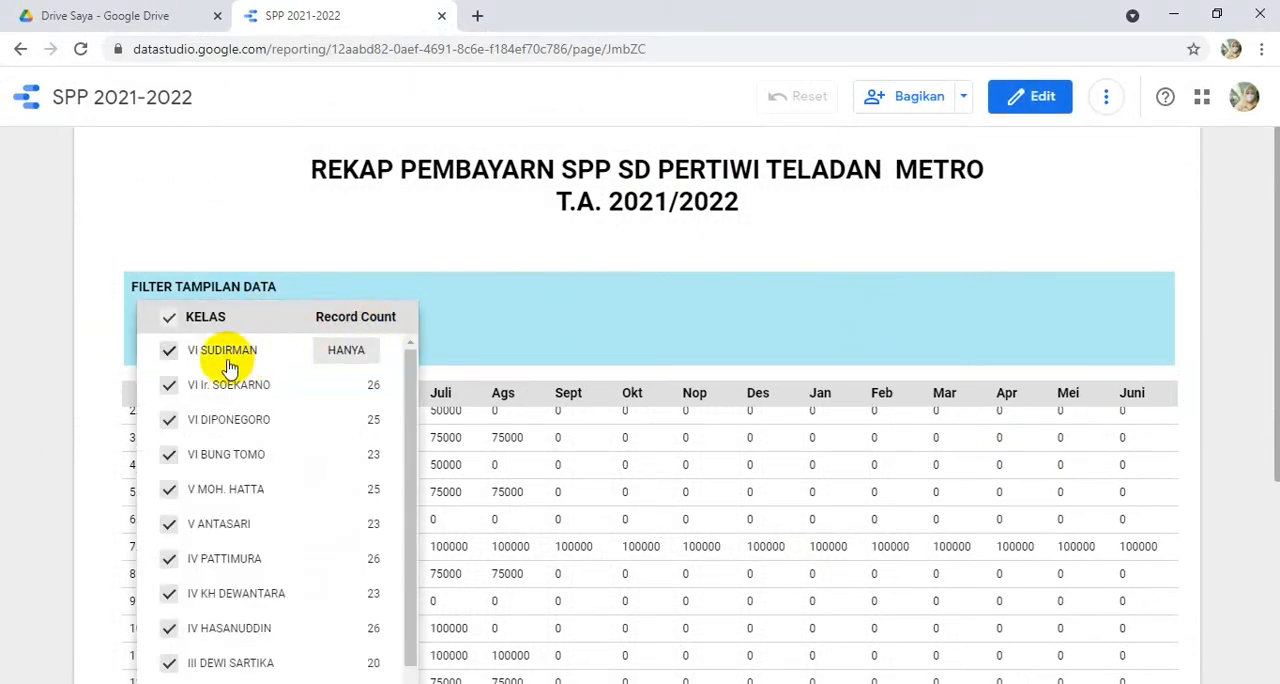
scroll(260, 440, down, 1)
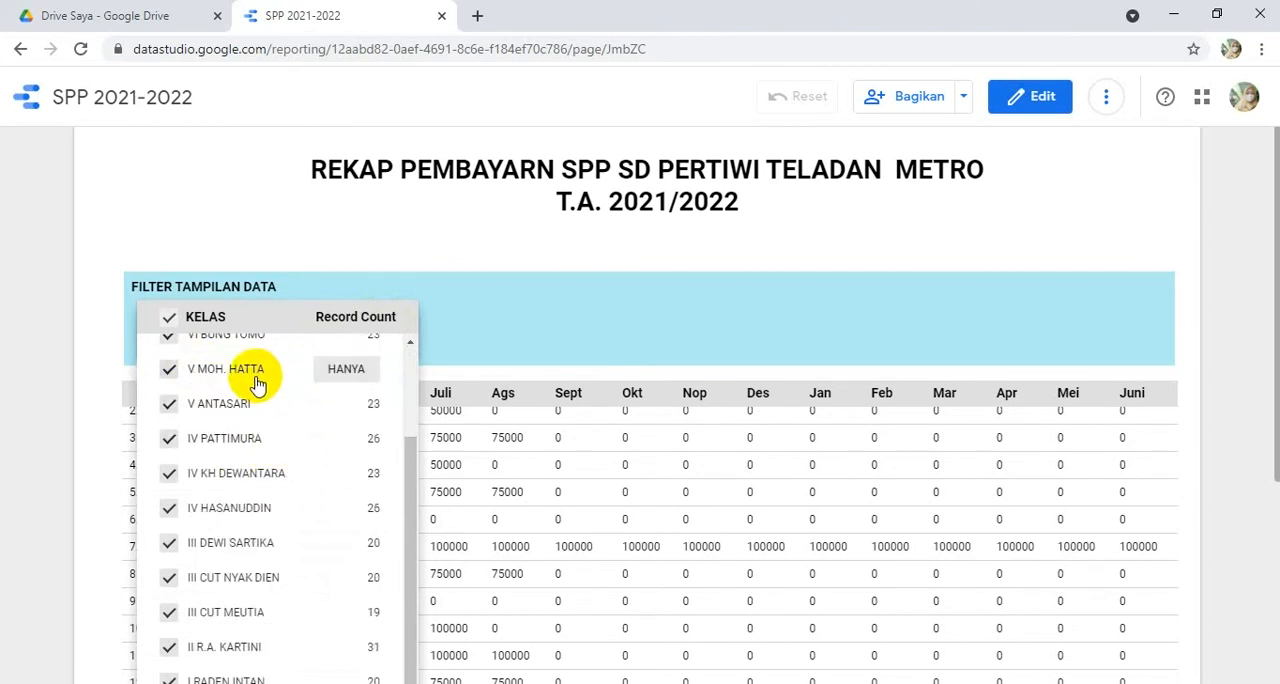
scroll(257, 382, up, 1)
scroll(255, 395, down, 1)
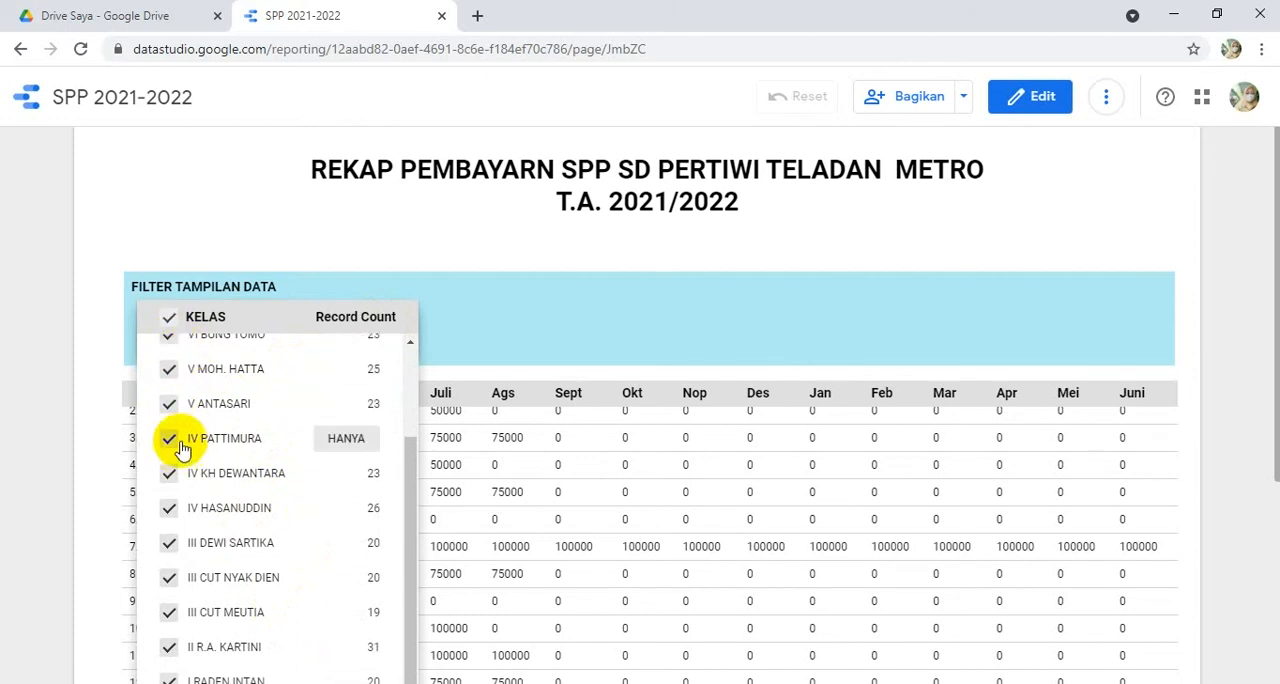
click(172, 322)
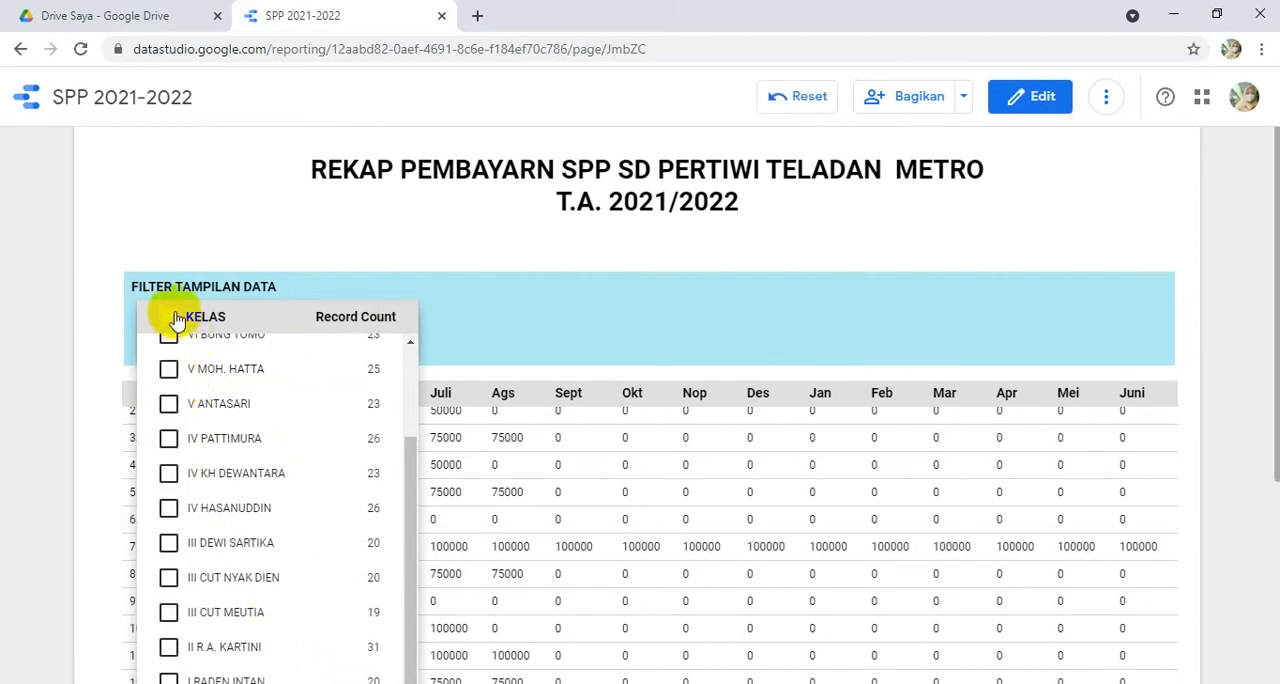
scroll(340, 410, up, 2)
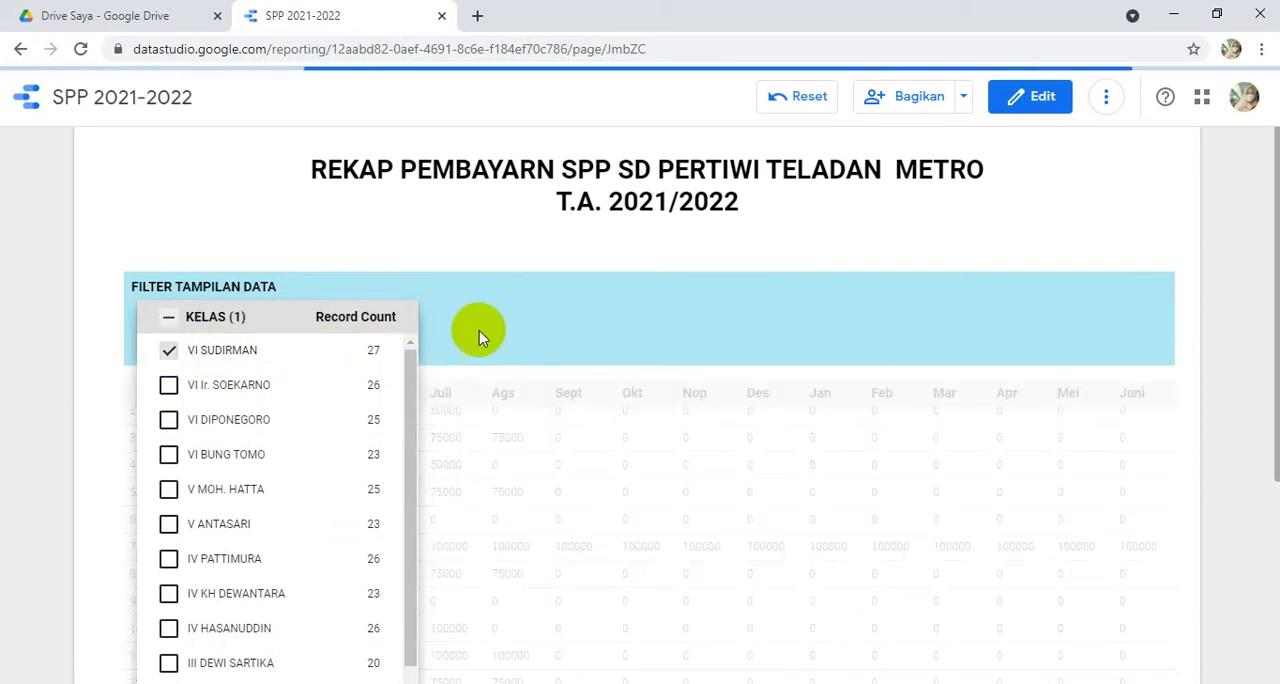
click(447, 250)
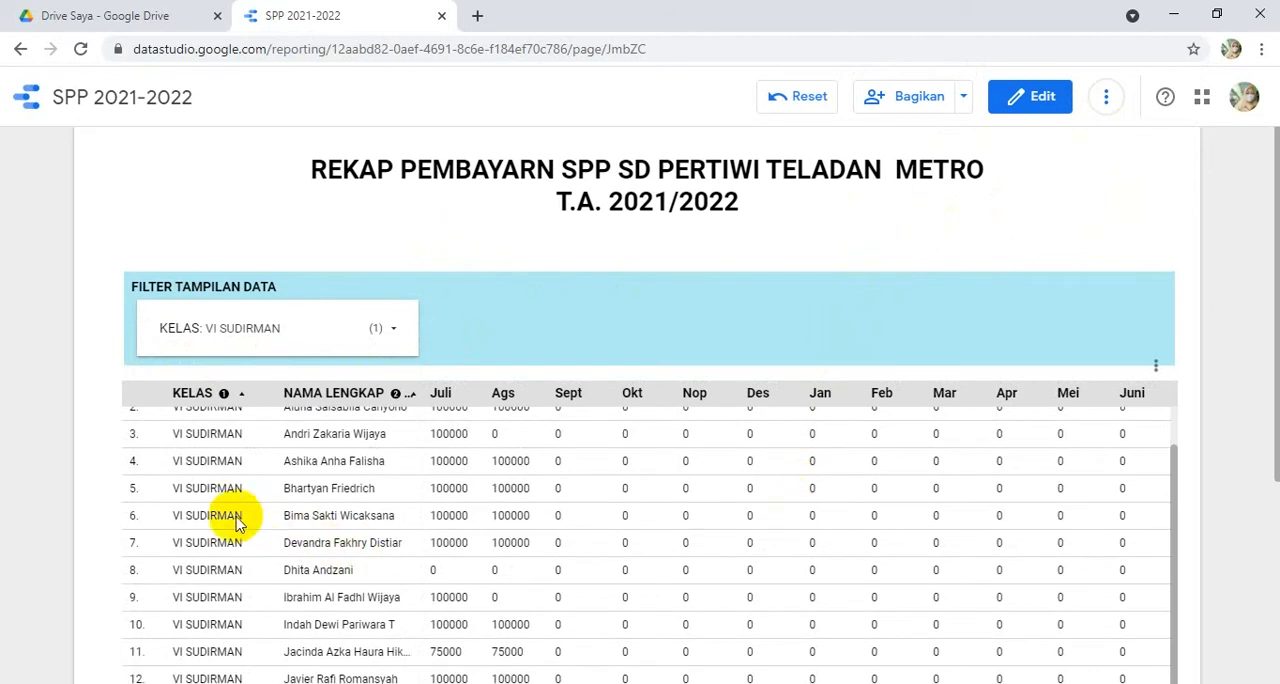
- Examine the filtered VI SUDIRMAN table through to its second page, and return to editing the report
scroll(1207, 450, down, 3)
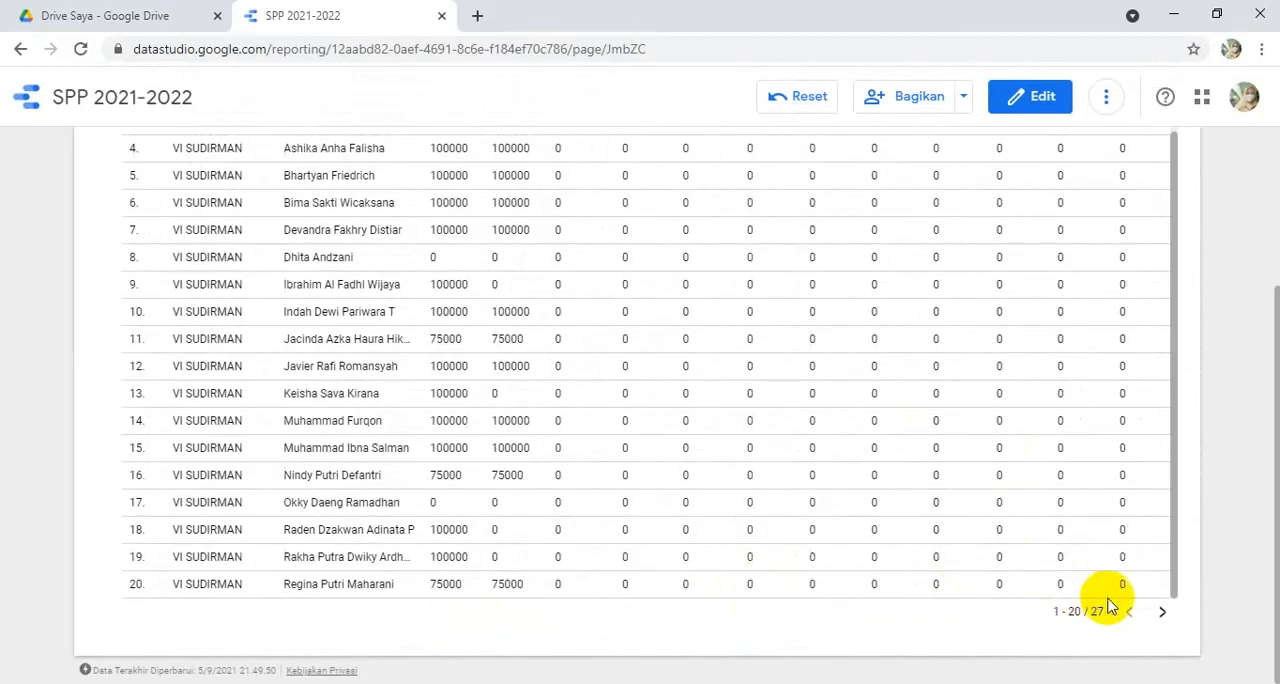
click(1163, 612)
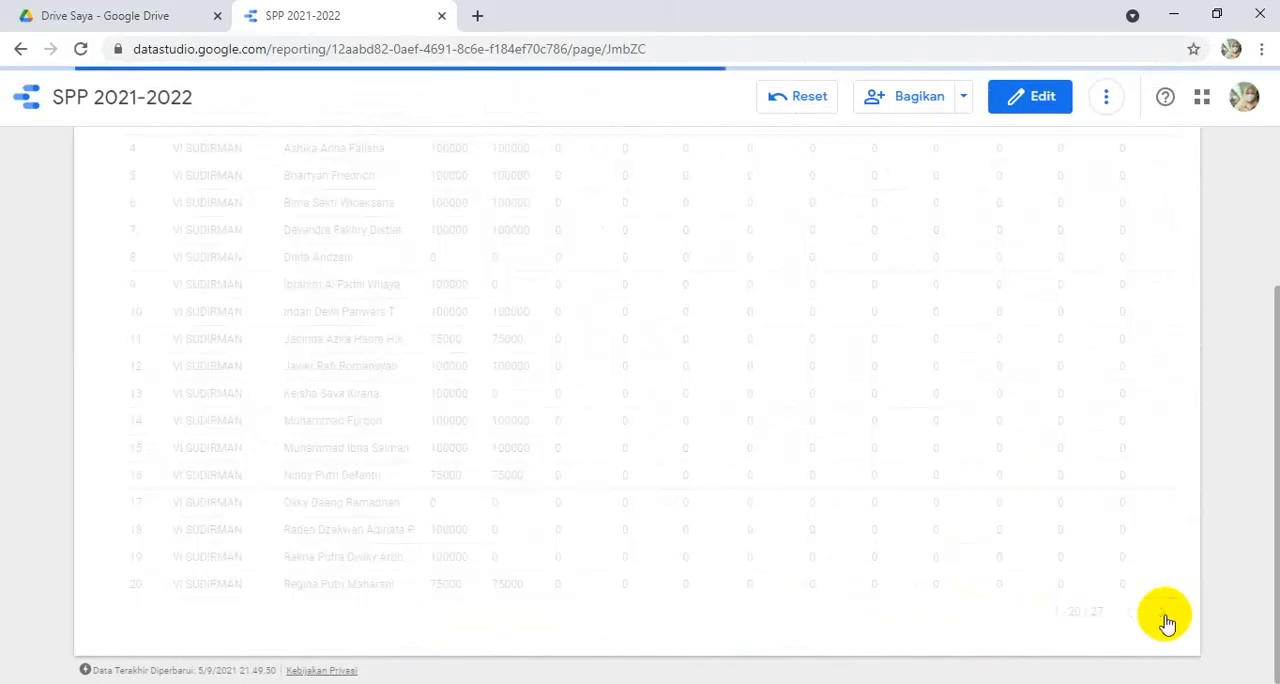
scroll(997, 460, up, 2)
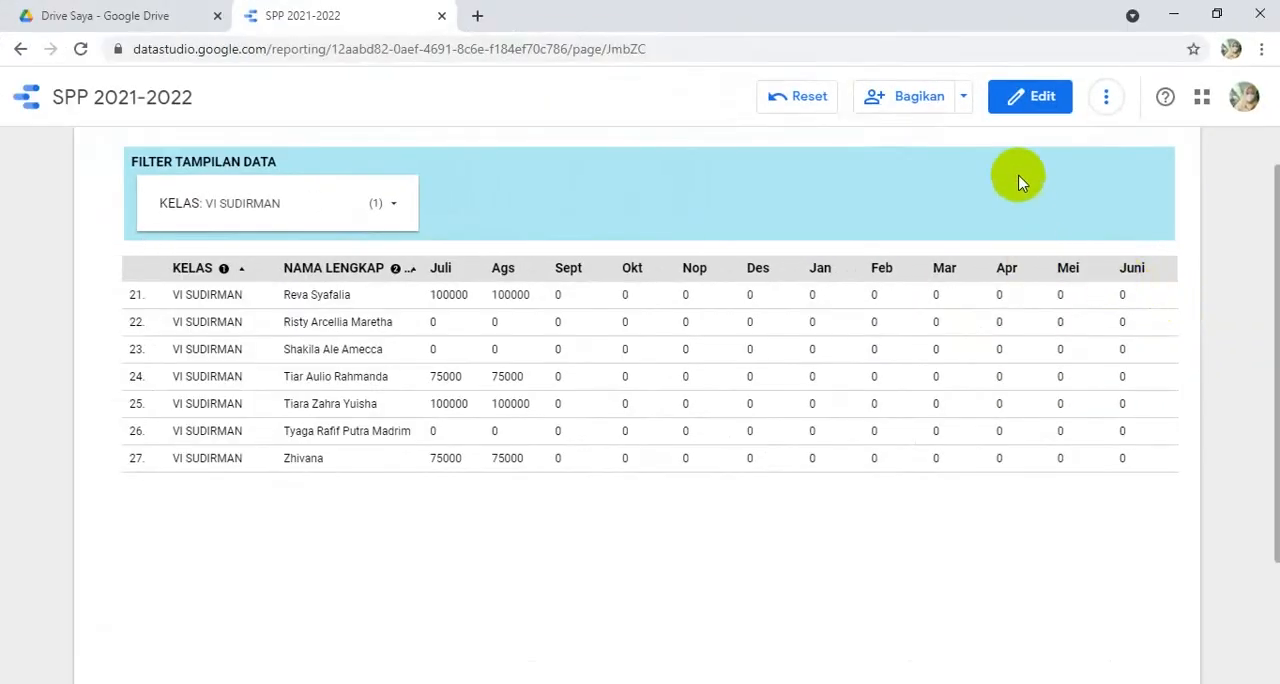
click(1029, 97)
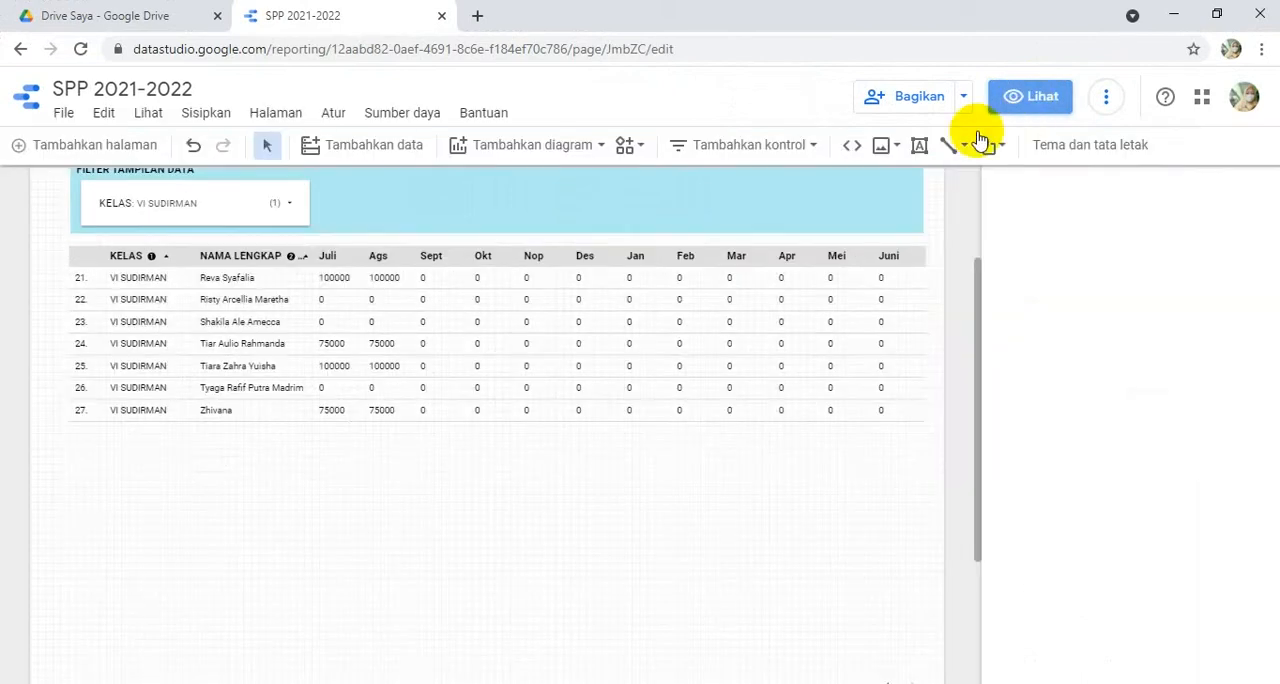
- Remove the Record Count metric from the KELAS drop-down control
click(218, 209)
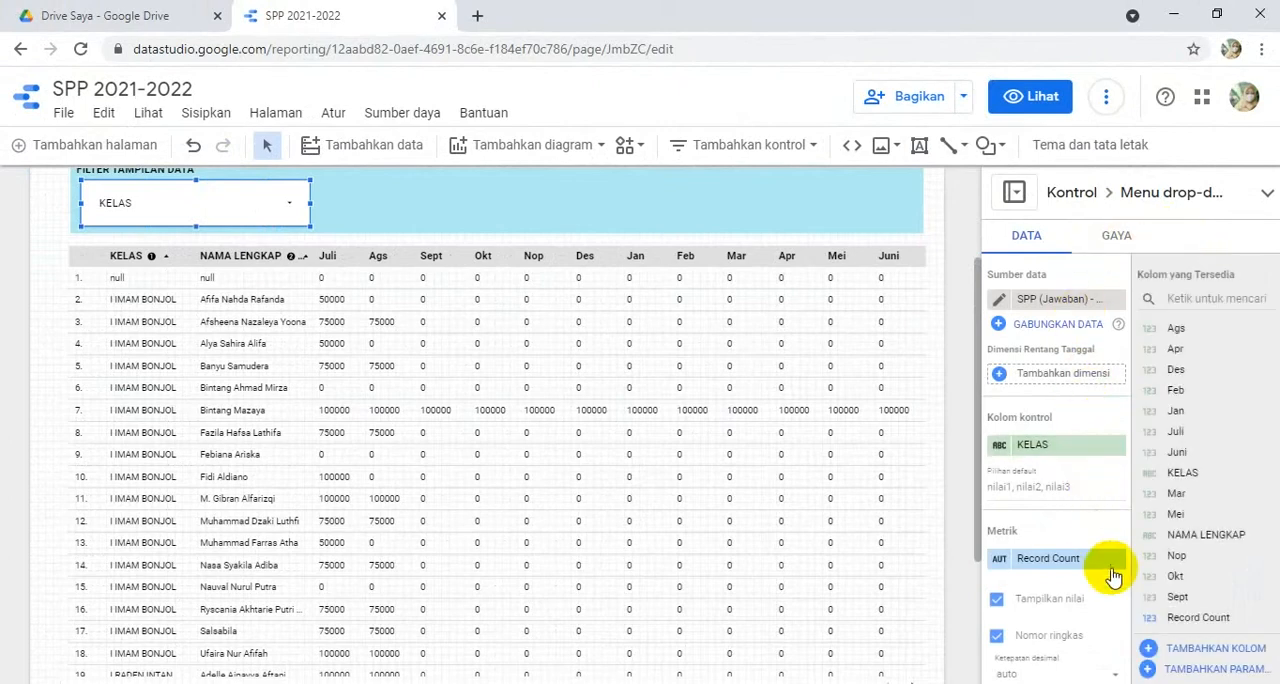
scroll(1115, 580, down, 1)
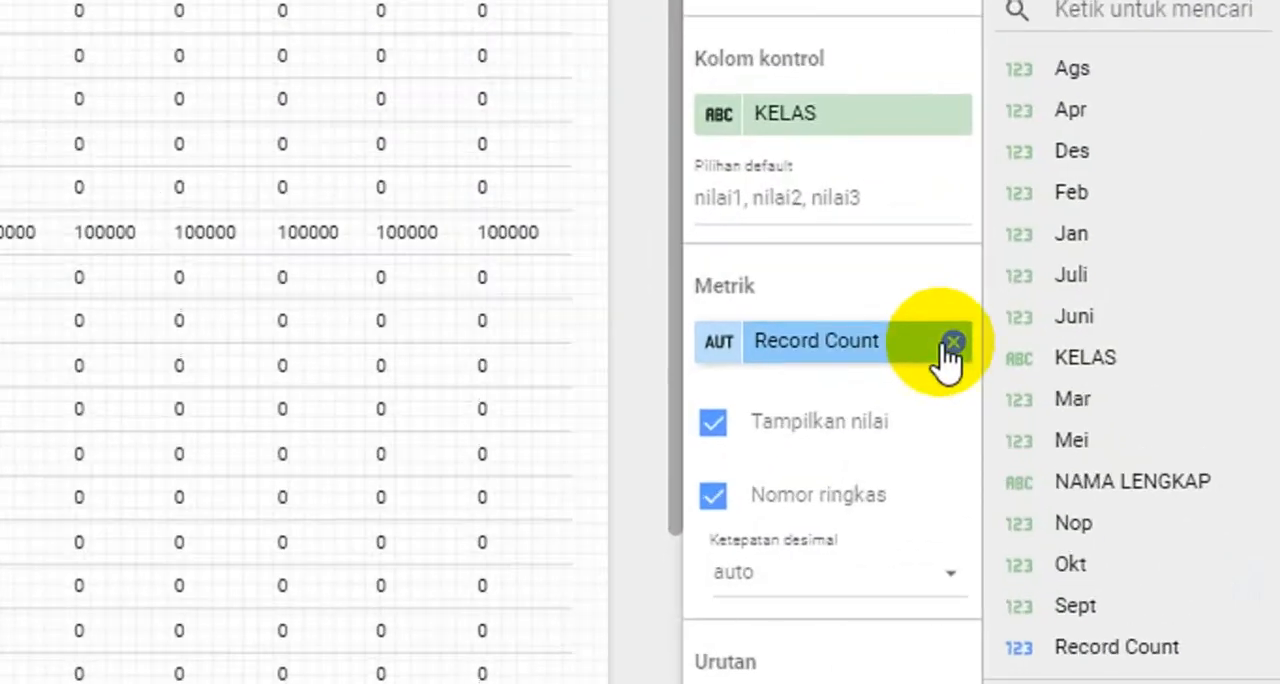
click(951, 342)
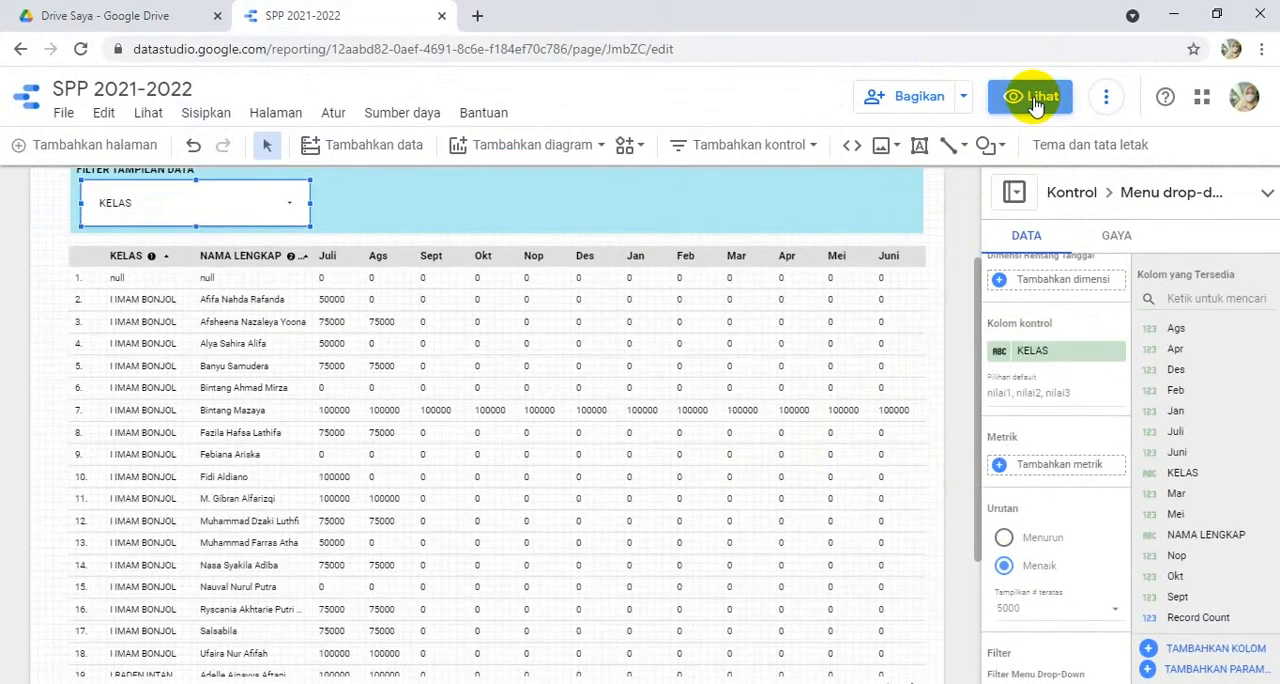
- Preview the report to check the class list in the KELAS drop-down, and return to editing
click(1036, 104)
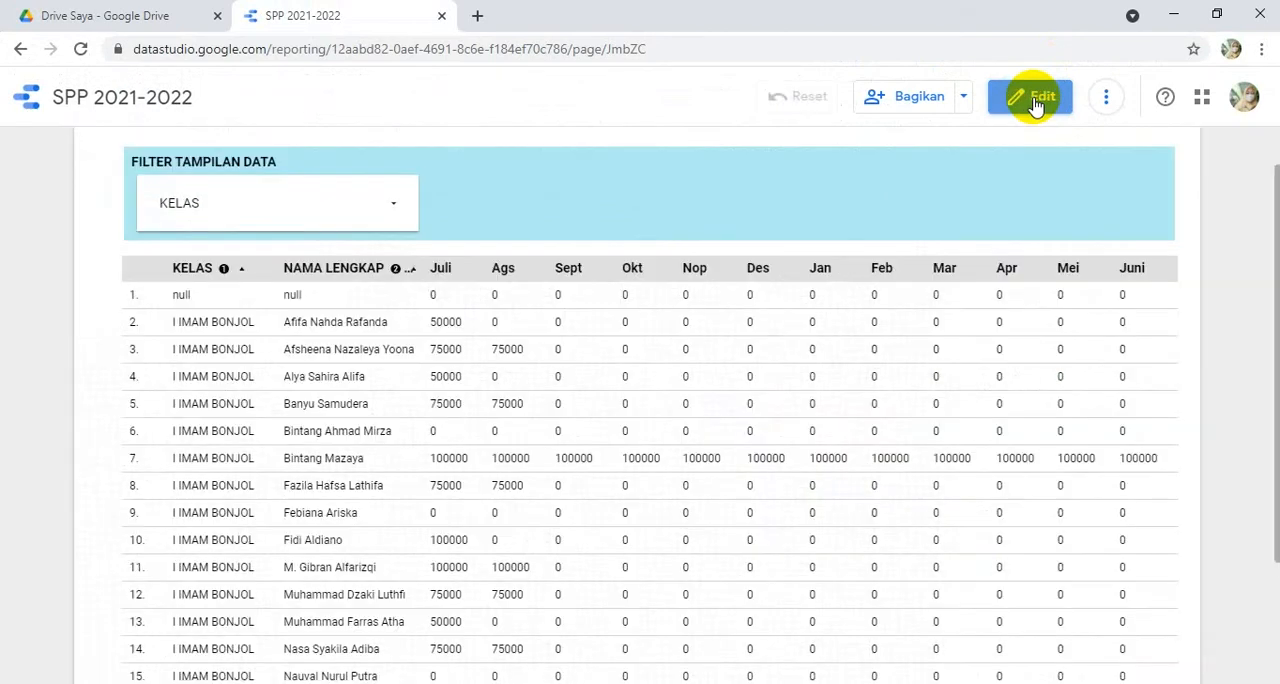
click(392, 210)
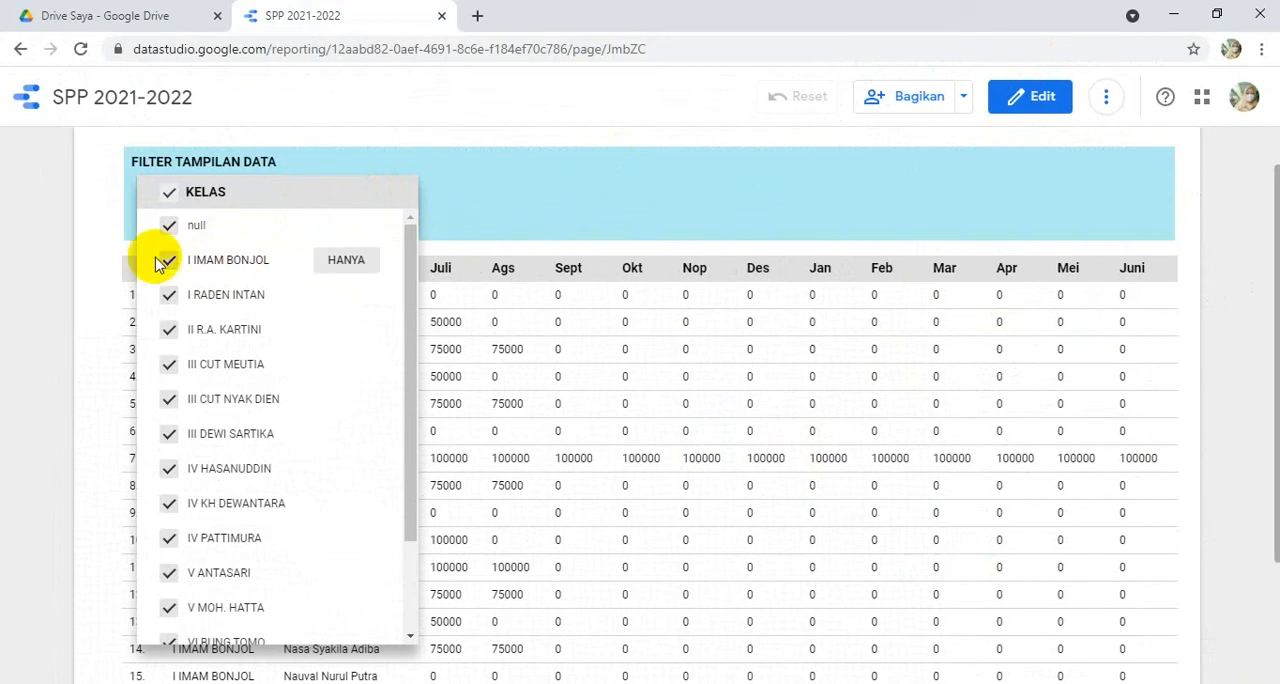
click(100, 262)
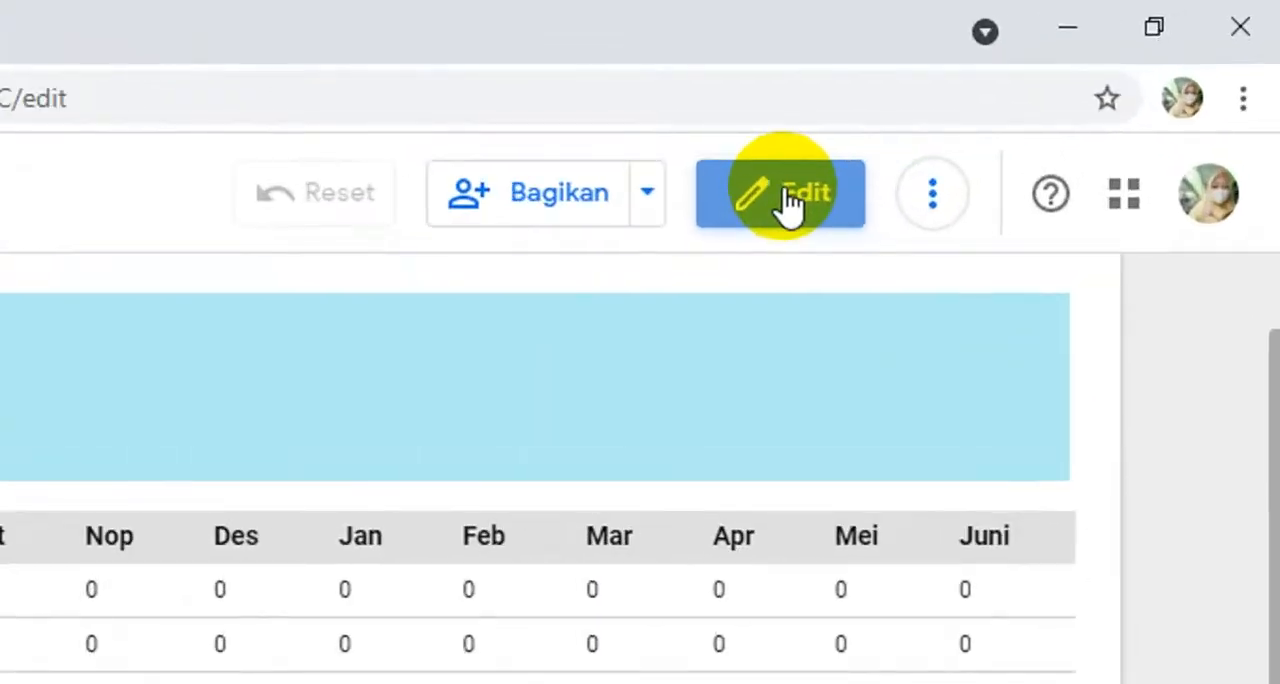
click(1035, 100)
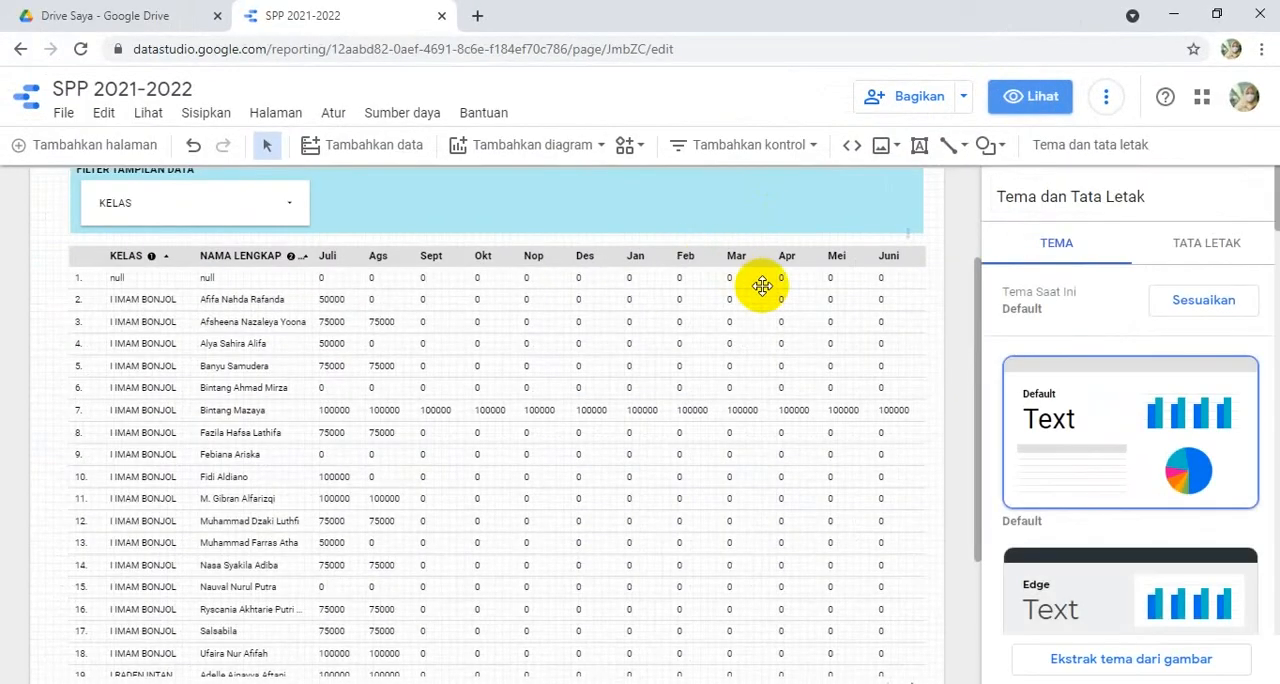
- Add and save a table filter that excludes (Kecualikan) rows where KELAS is null (Adalah Nihil)
click(467, 259)
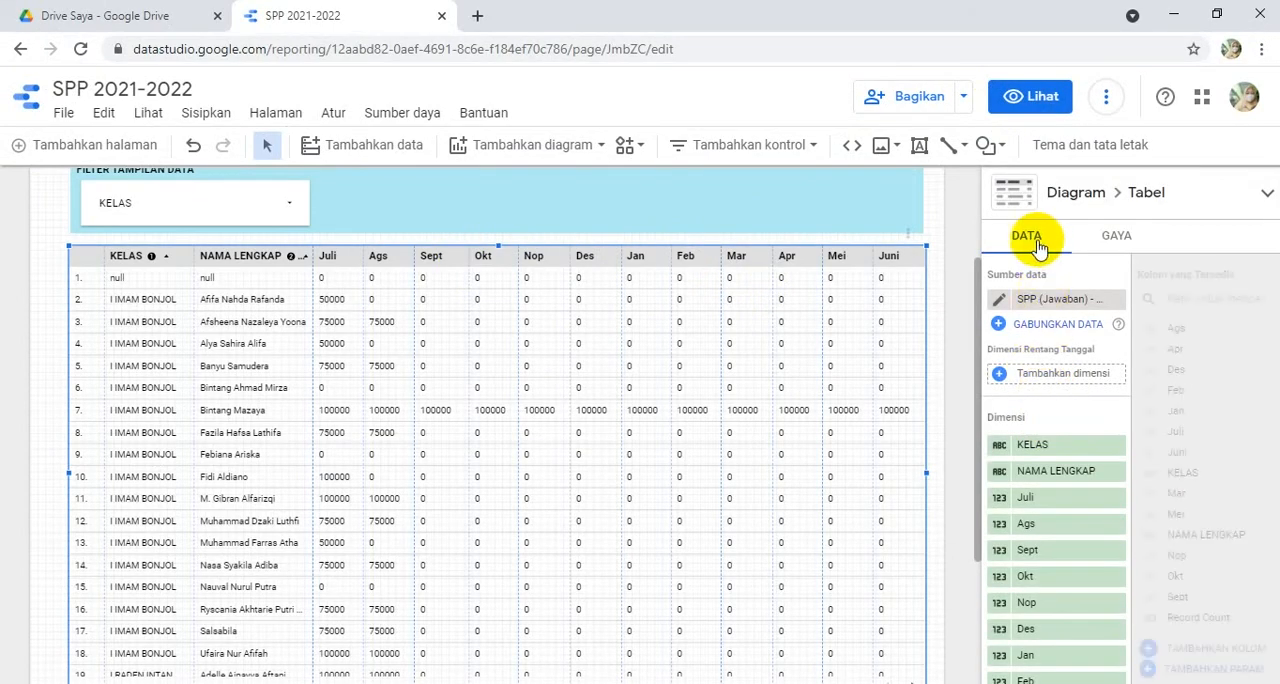
scroll(761, 563, down, 15)
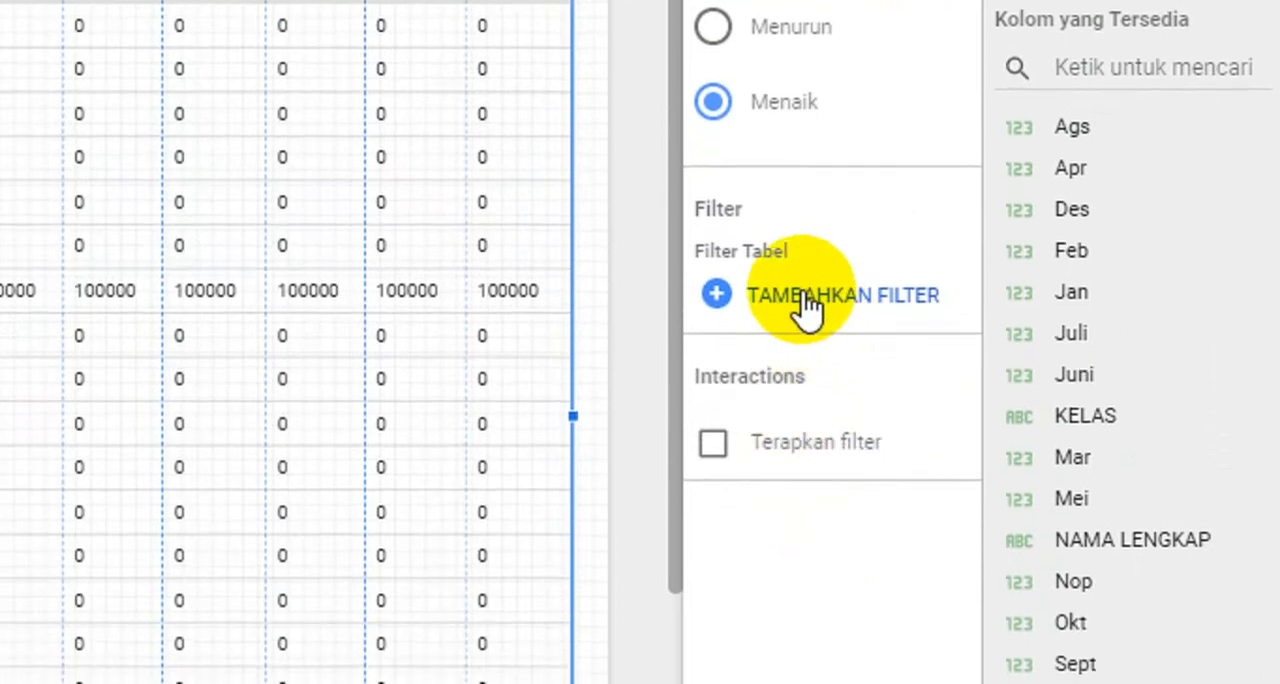
click(806, 305)
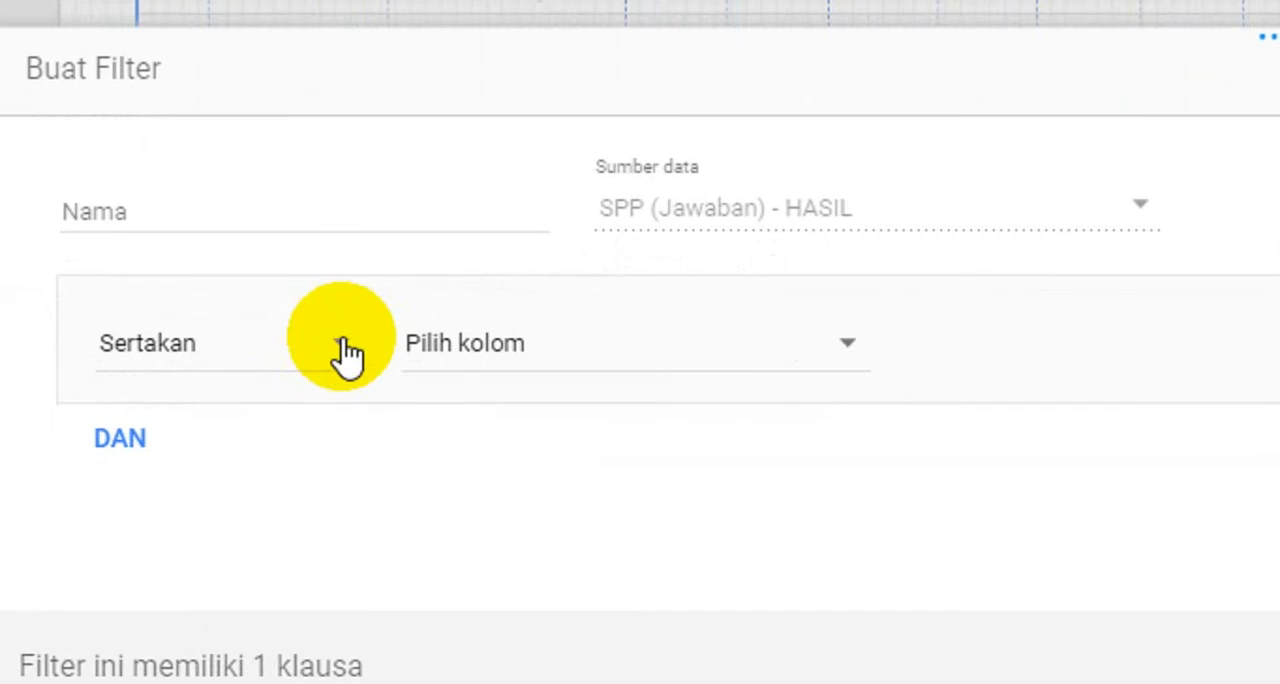
click(338, 348)
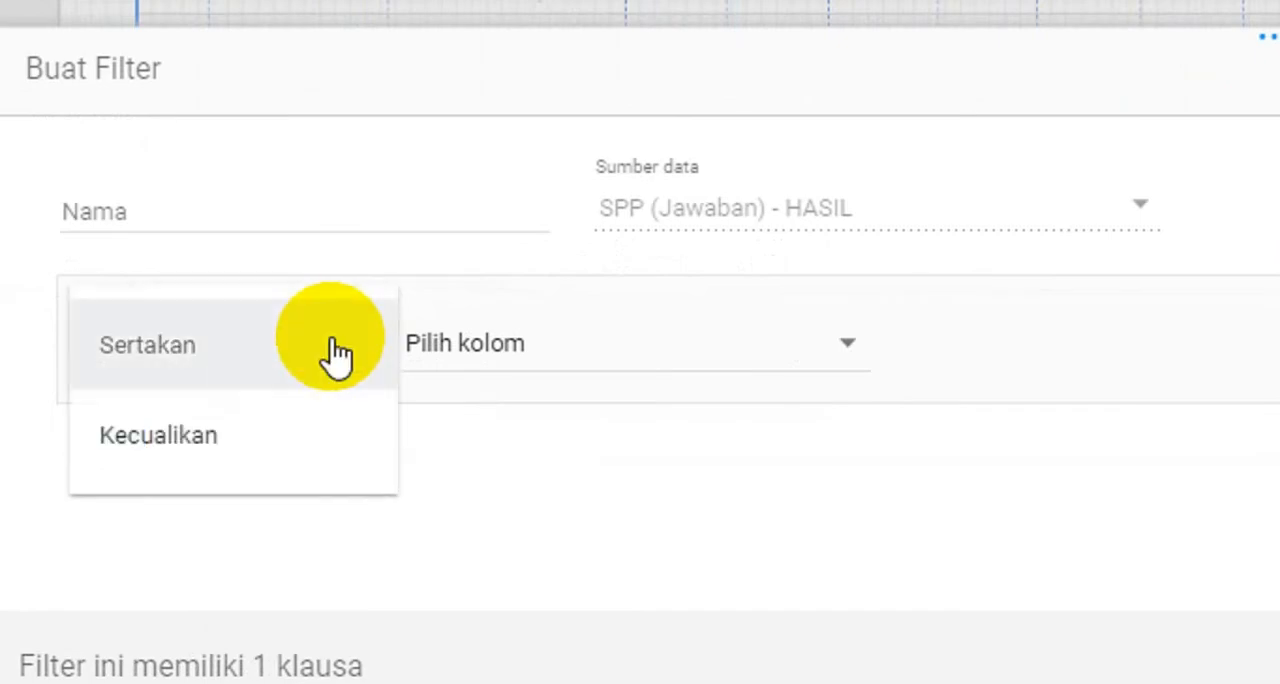
click(199, 440)
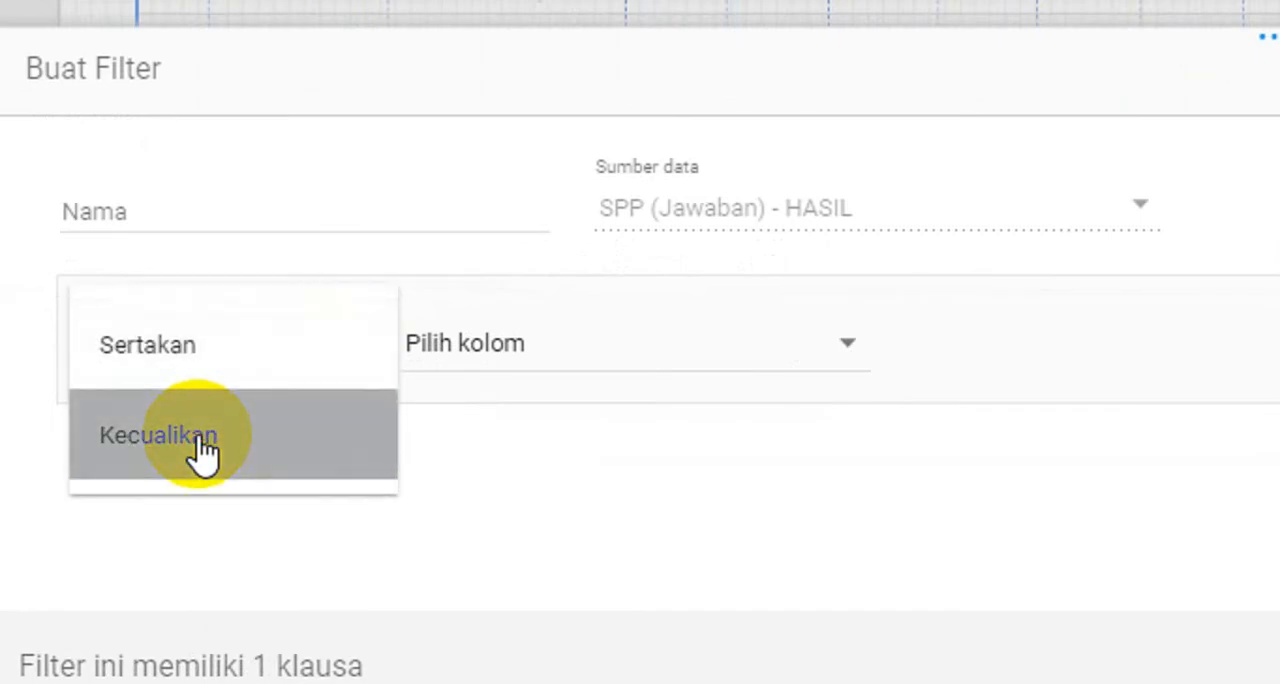
click(835, 345)
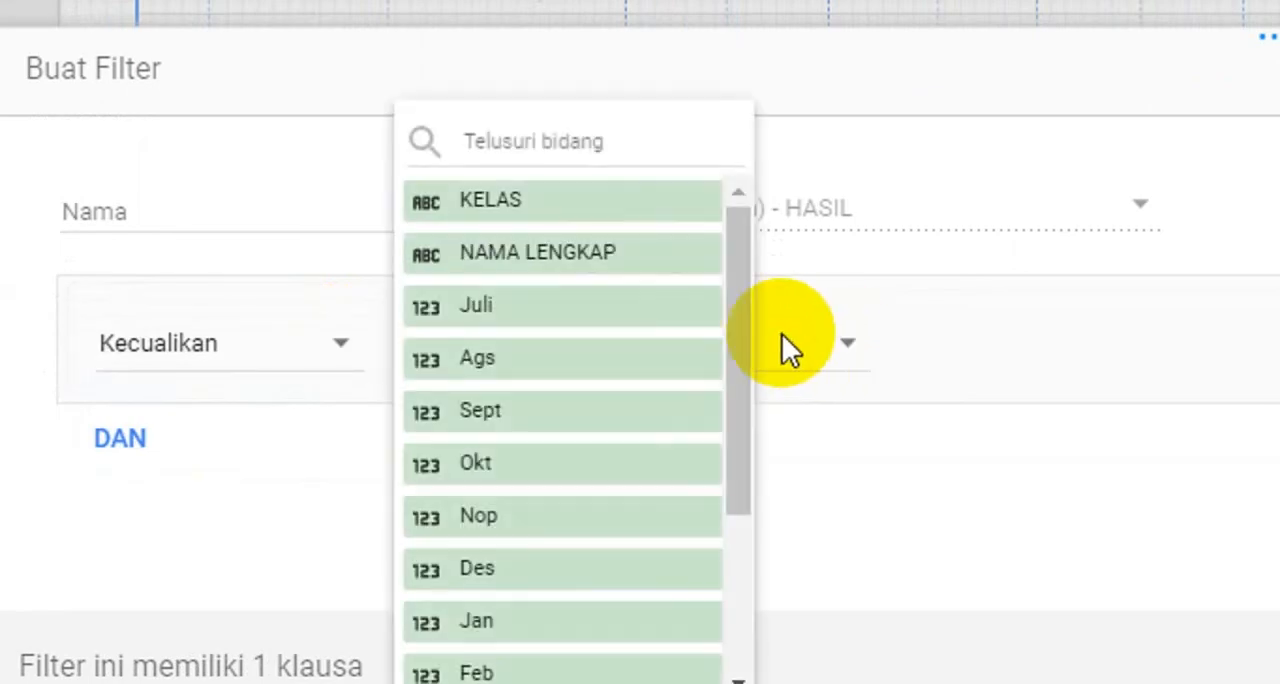
click(572, 210)
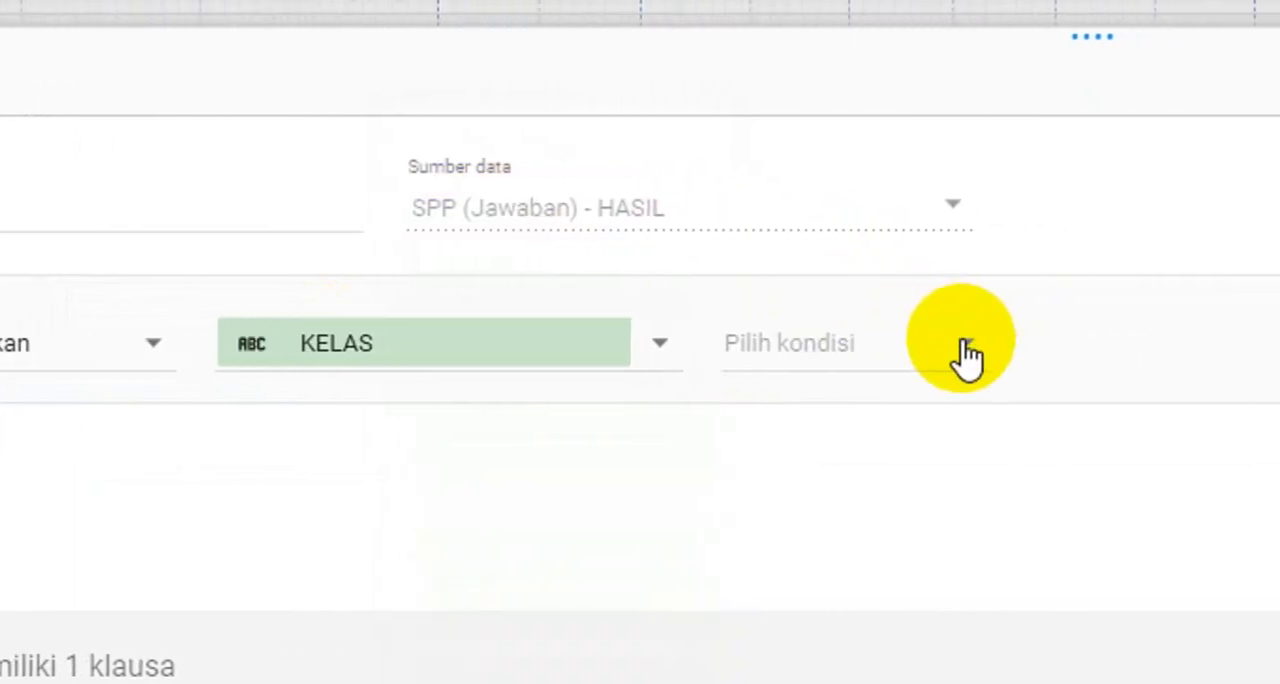
click(966, 352)
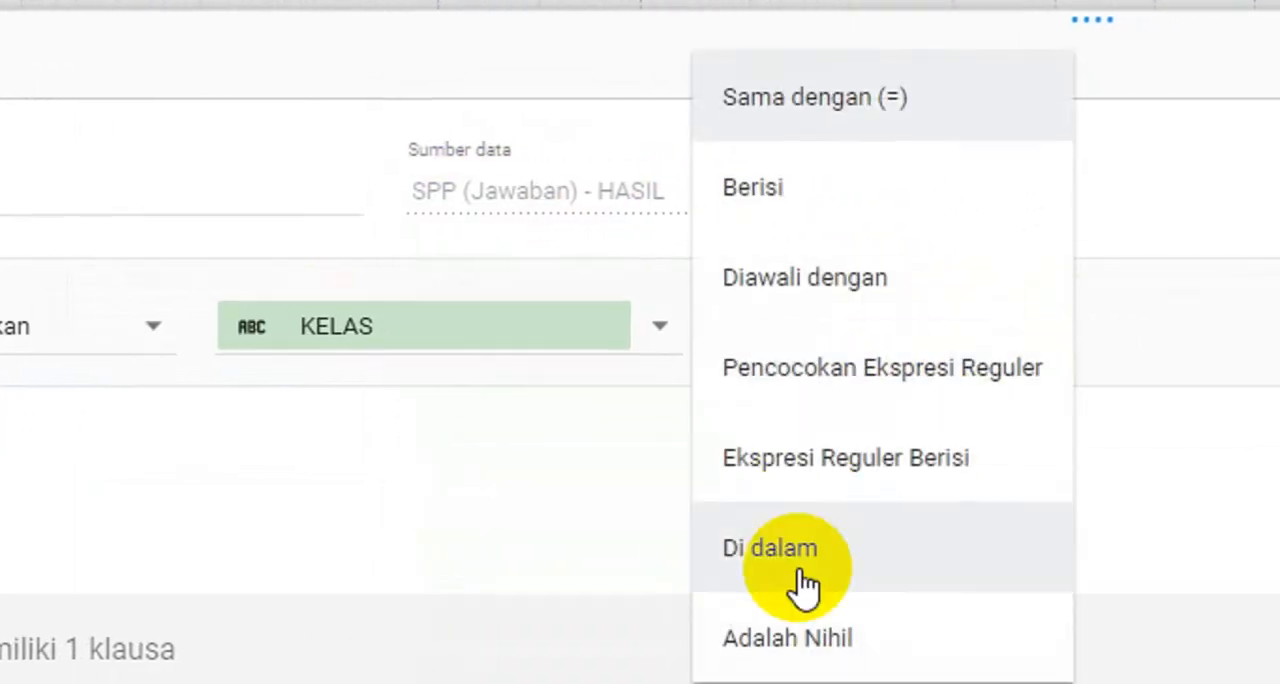
click(813, 618)
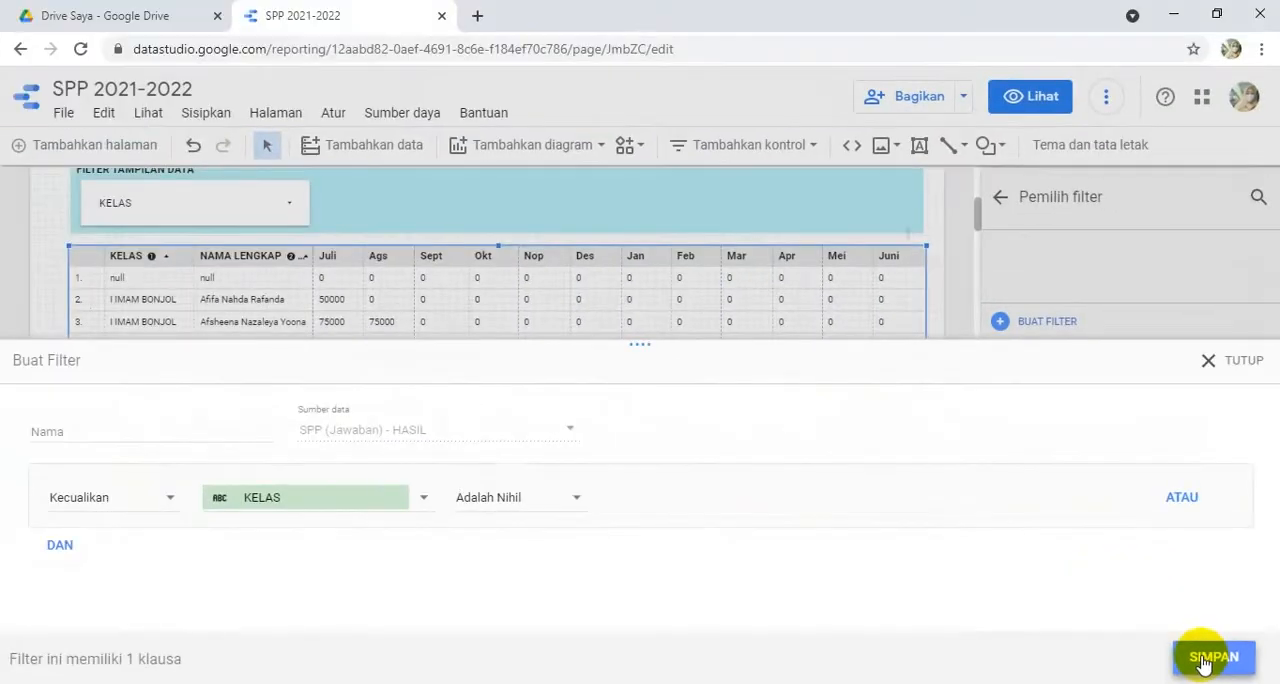
click(1143, 640)
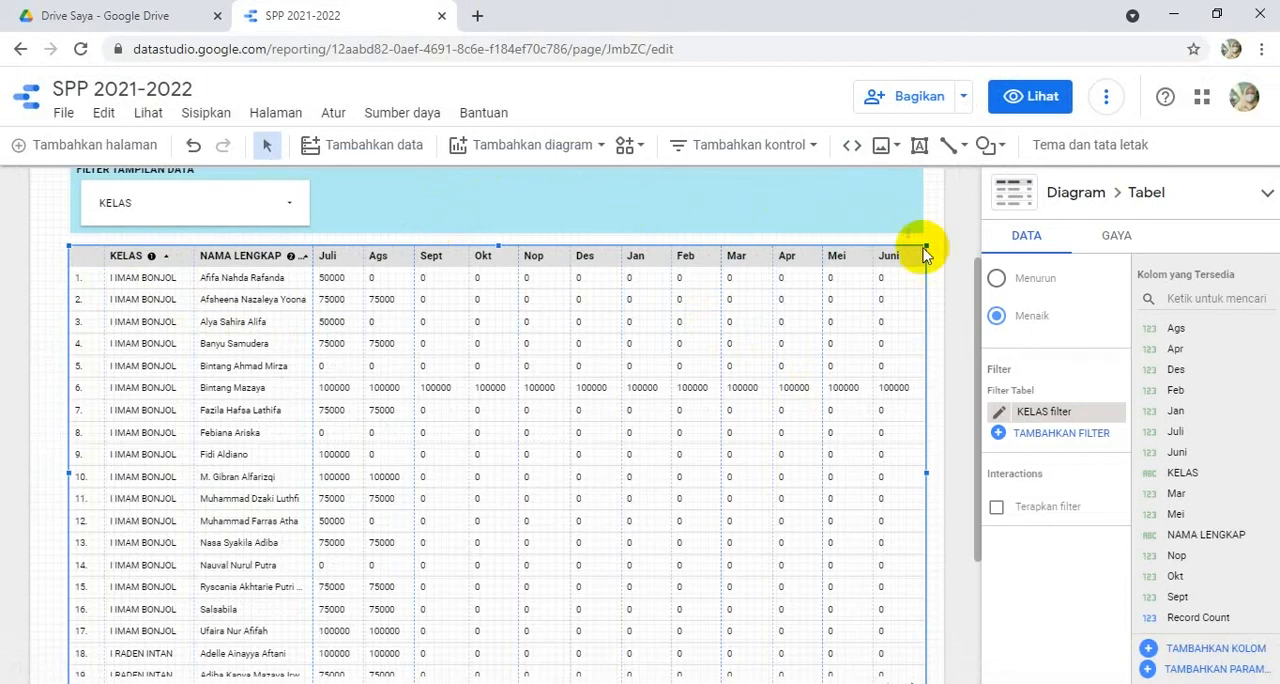
- Add a NAMA LENGKAP drop-down control beside the KELAS control in the blue filter band and remove its Record Count metric
drag(980, 300, 971, 257)
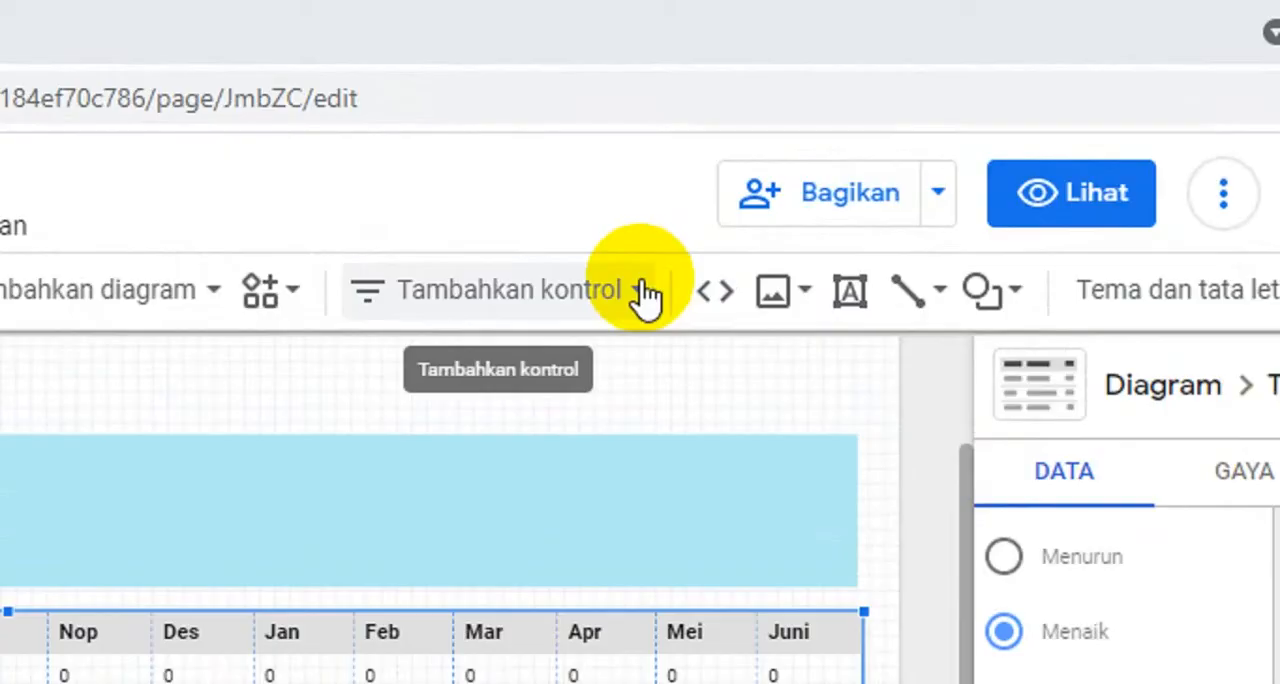
click(643, 288)
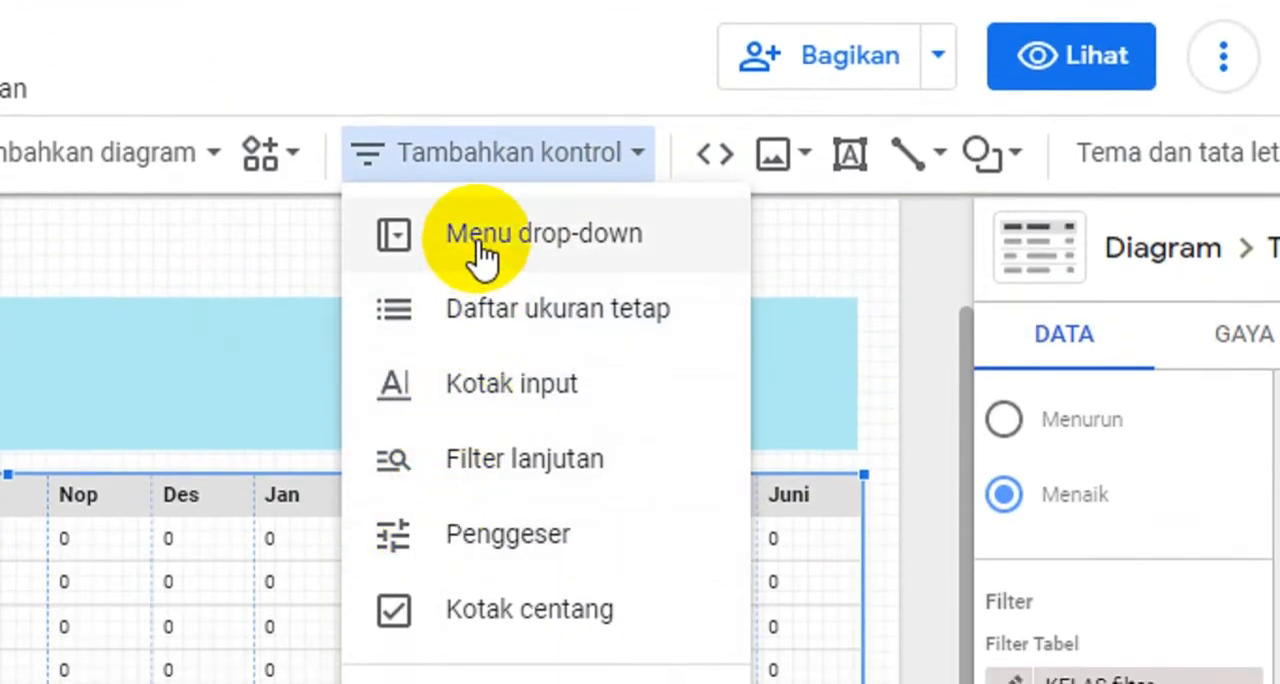
click(480, 250)
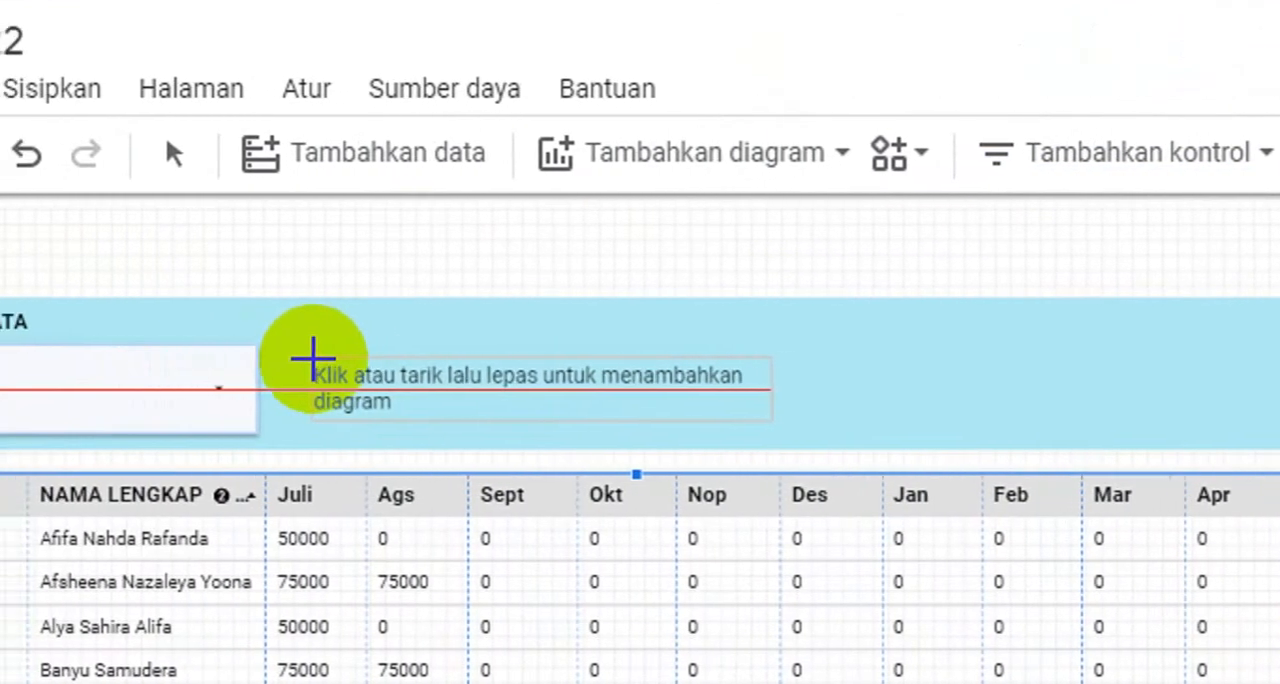
click(318, 361)
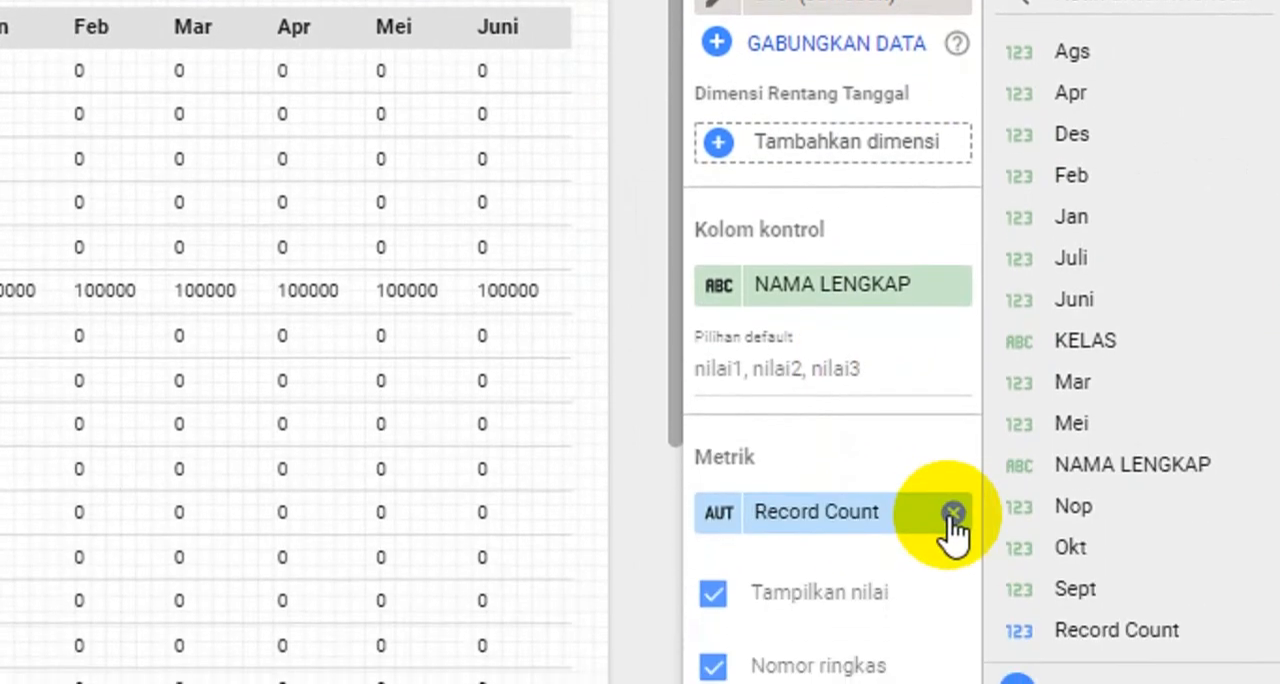
click(953, 512)
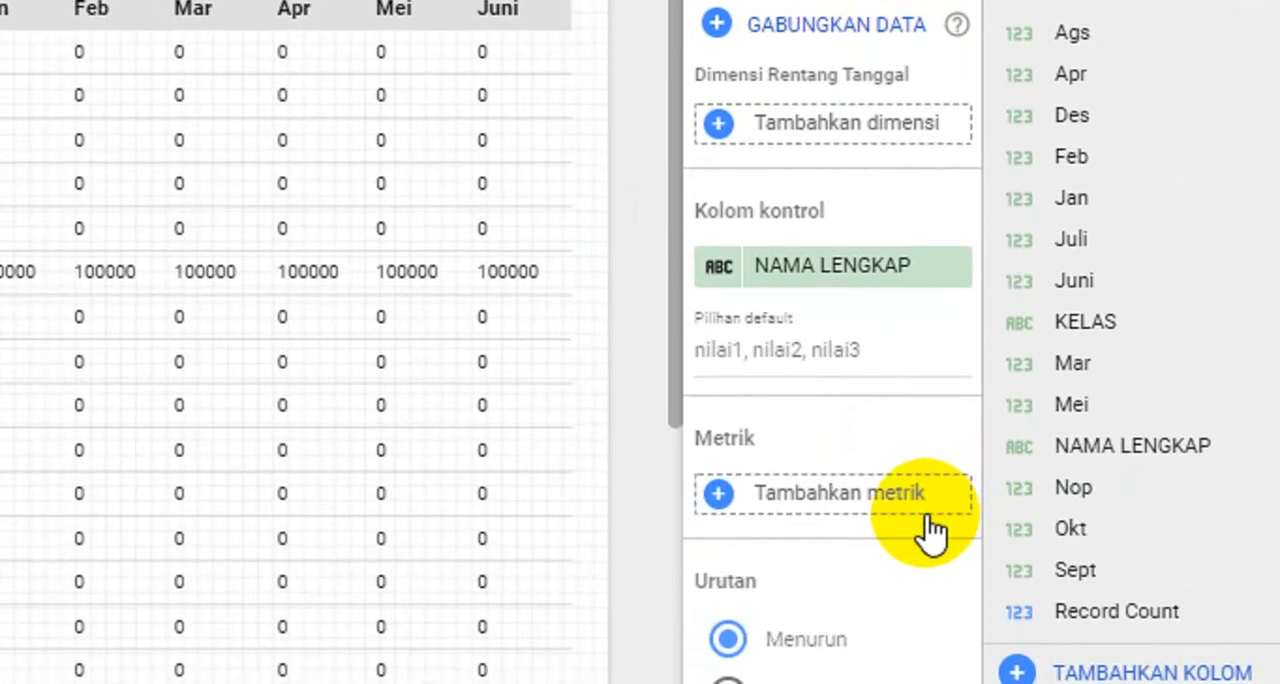
scroll(921, 500, down, 2)
scroll(916, 490, down, 5)
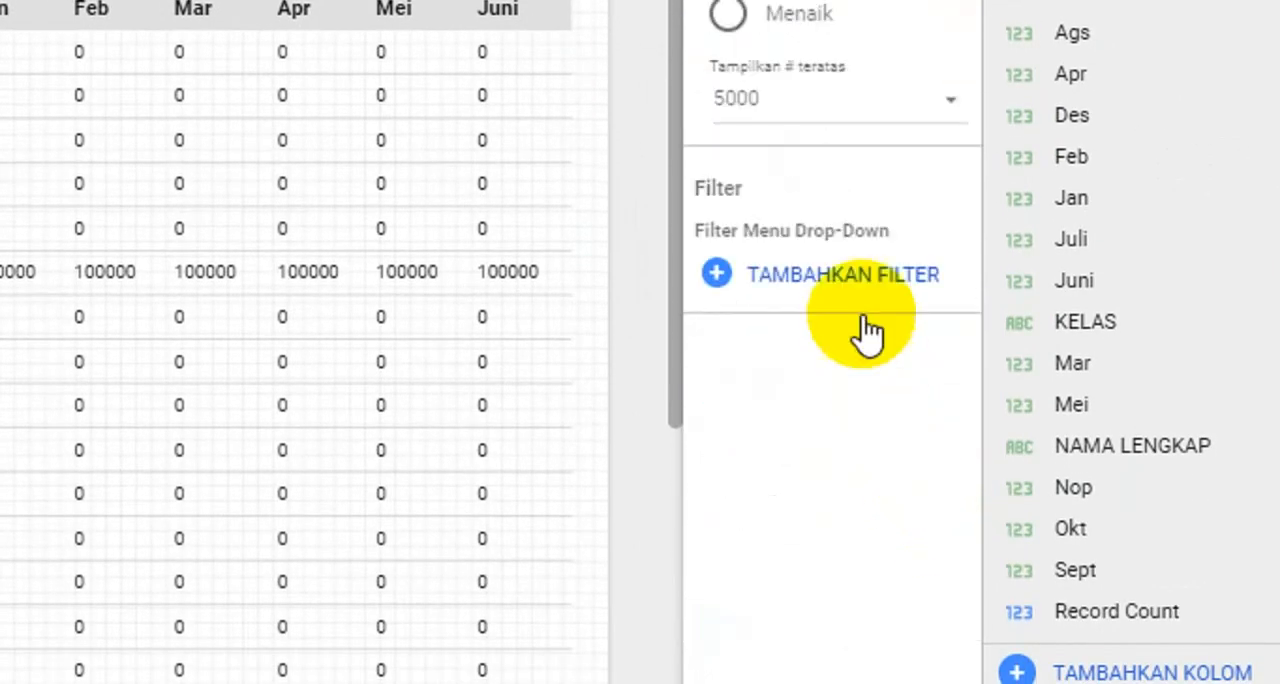
scroll(858, 300, up, 6)
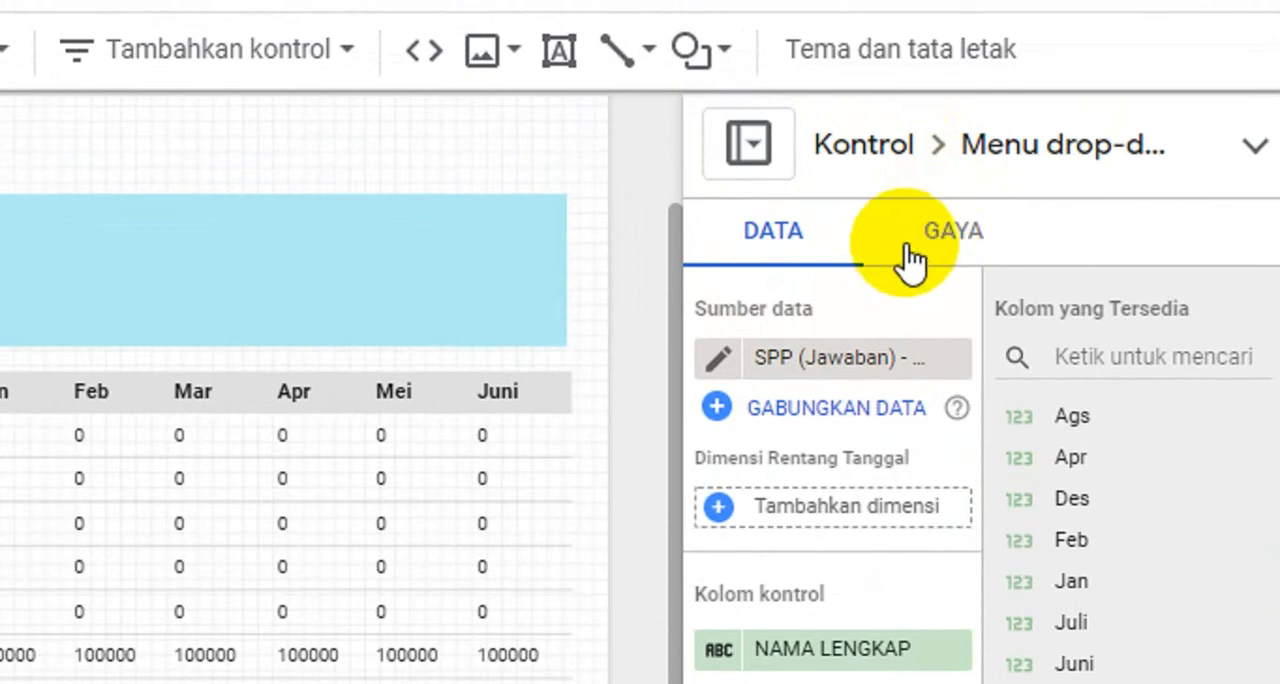
- Set the NAMA LENGKAP drop-down control's background fill to white from the theme colours
click(910, 256)
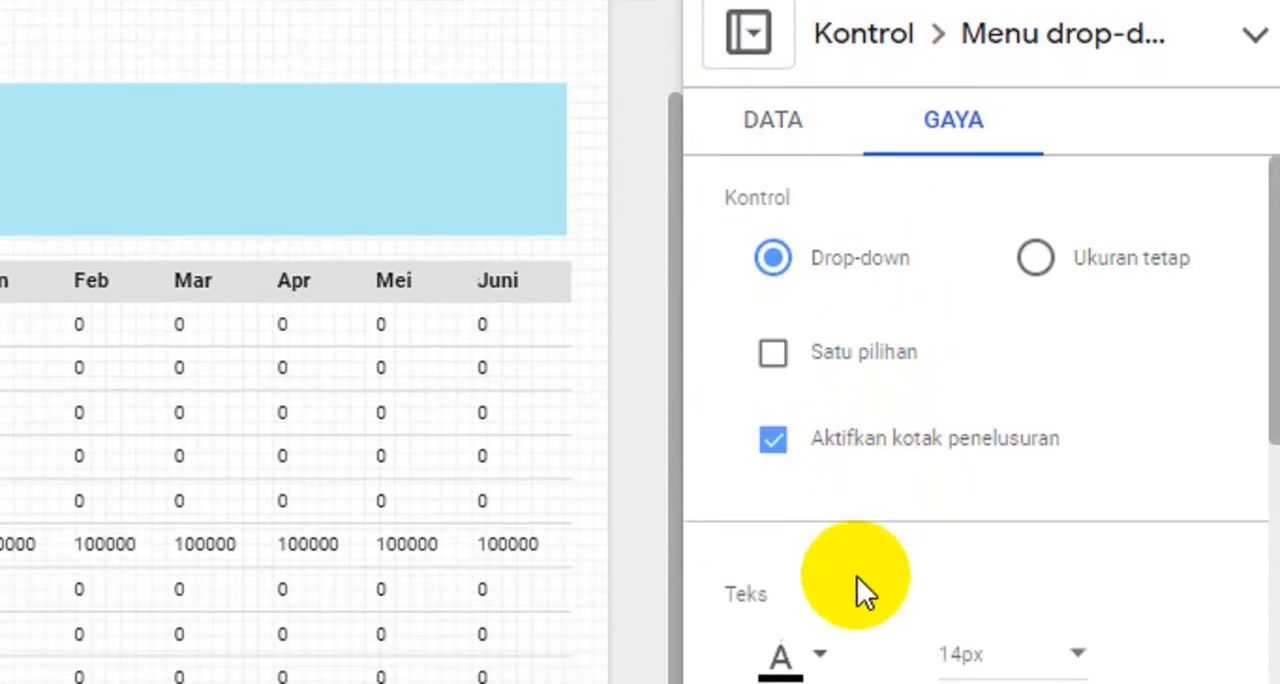
scroll(855, 570, down, 3)
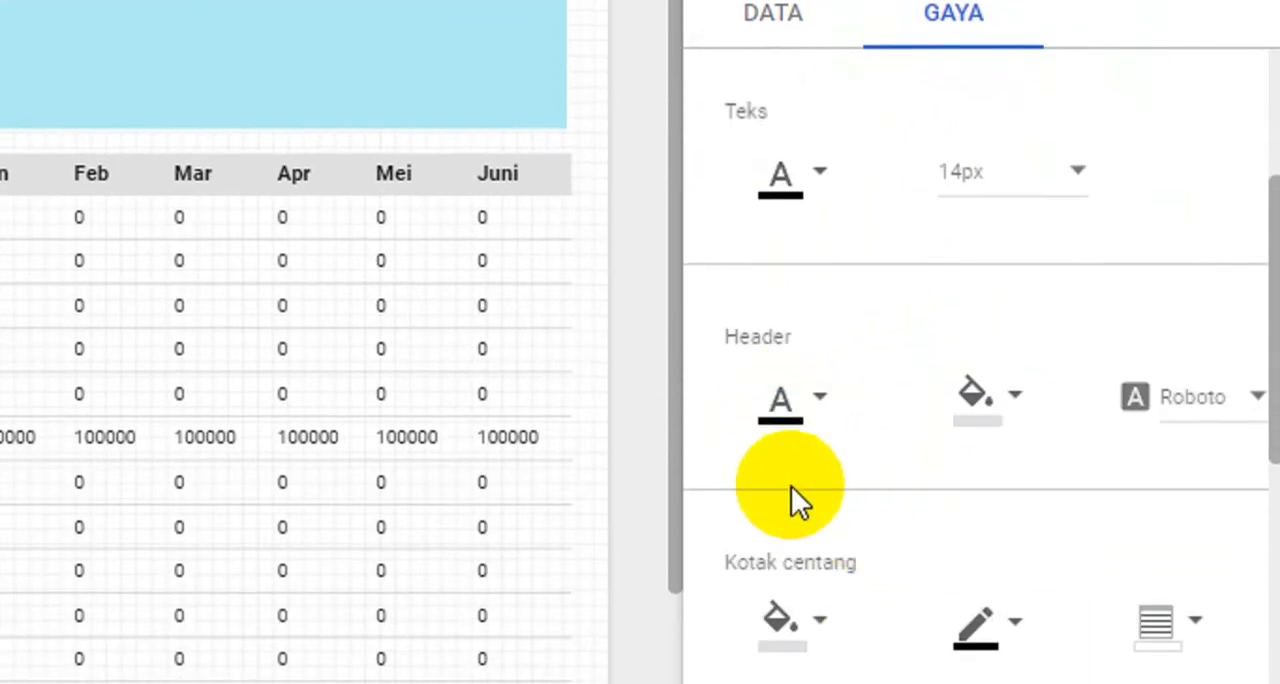
scroll(791, 500, down, 2)
scroll(834, 471, down, 4)
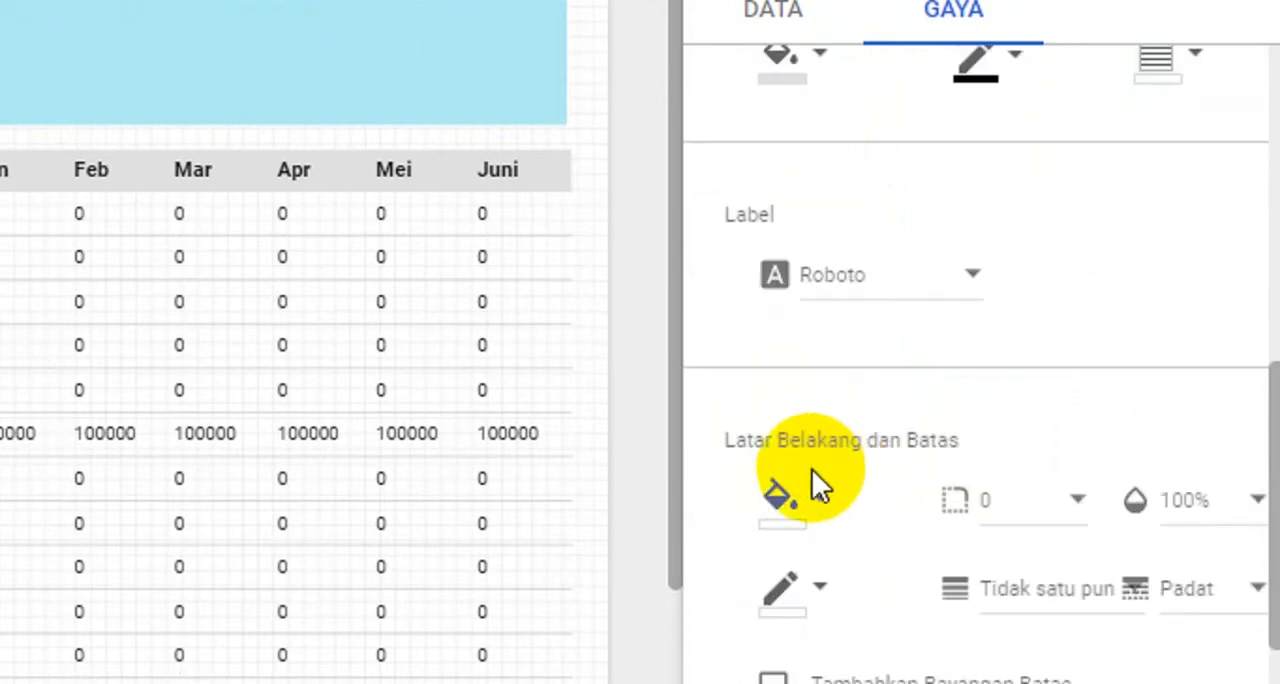
click(813, 492)
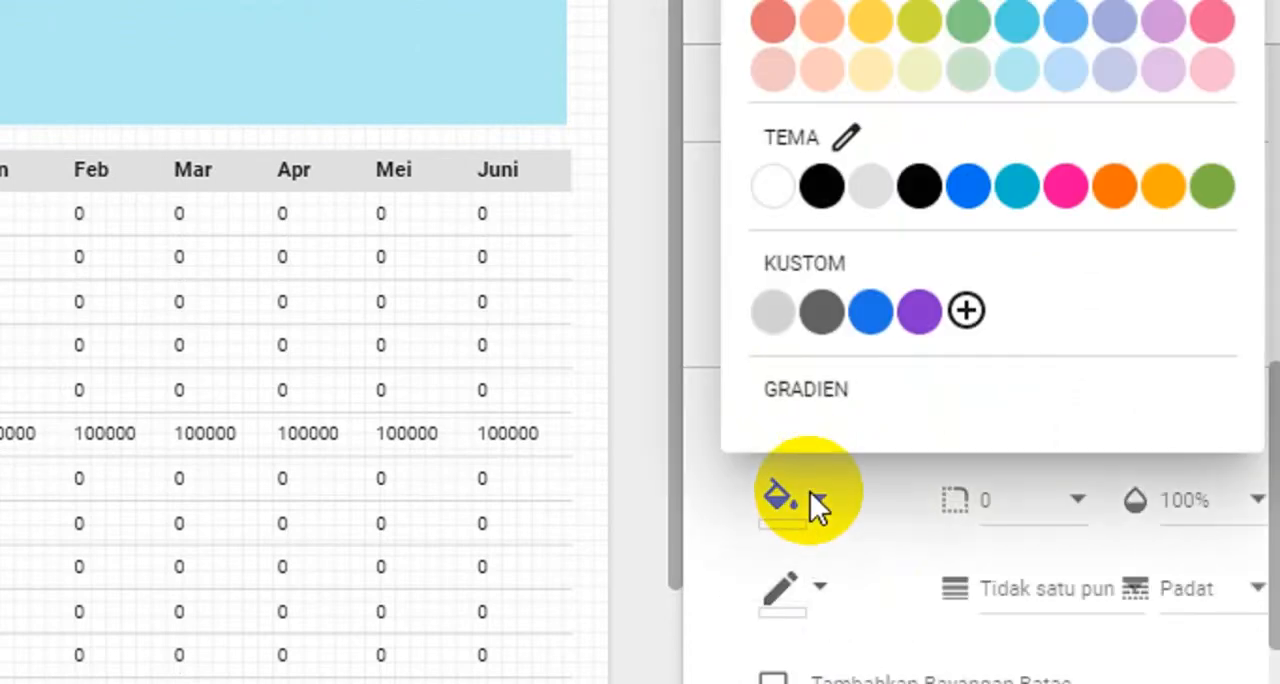
click(777, 192)
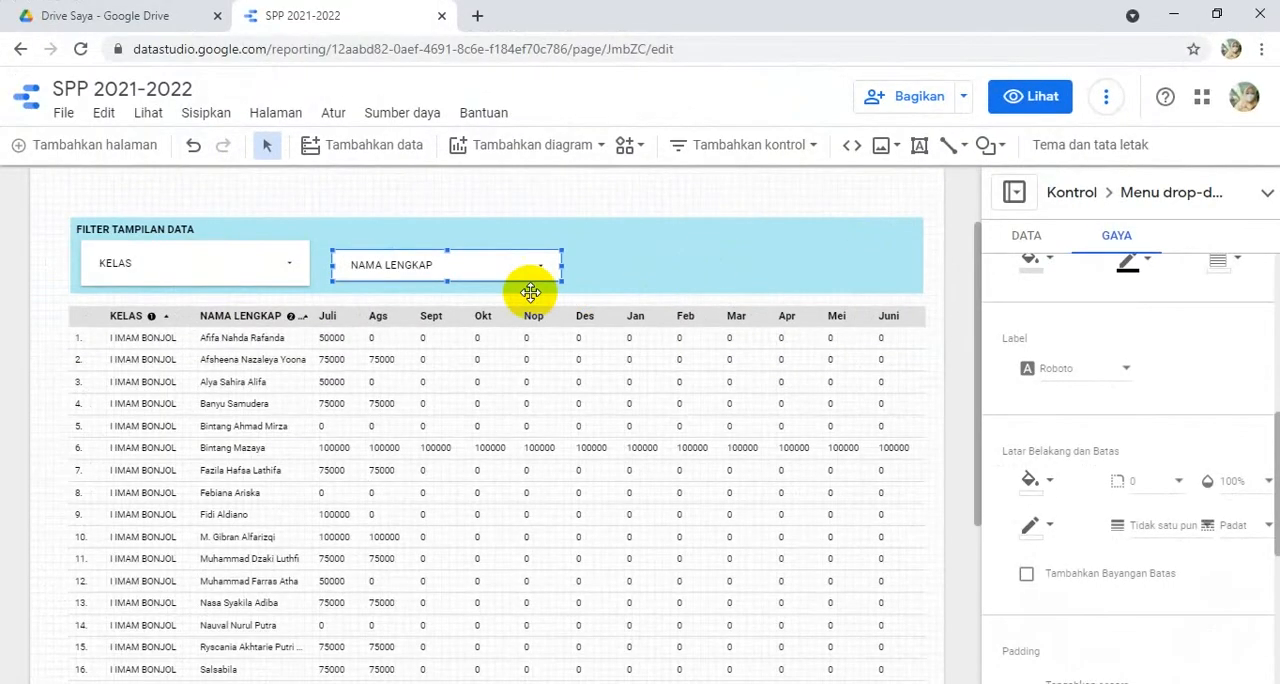
- Preview the report, search the NAMA LENGKAP drop-down for a student's name, and return to editing
click(1057, 97)
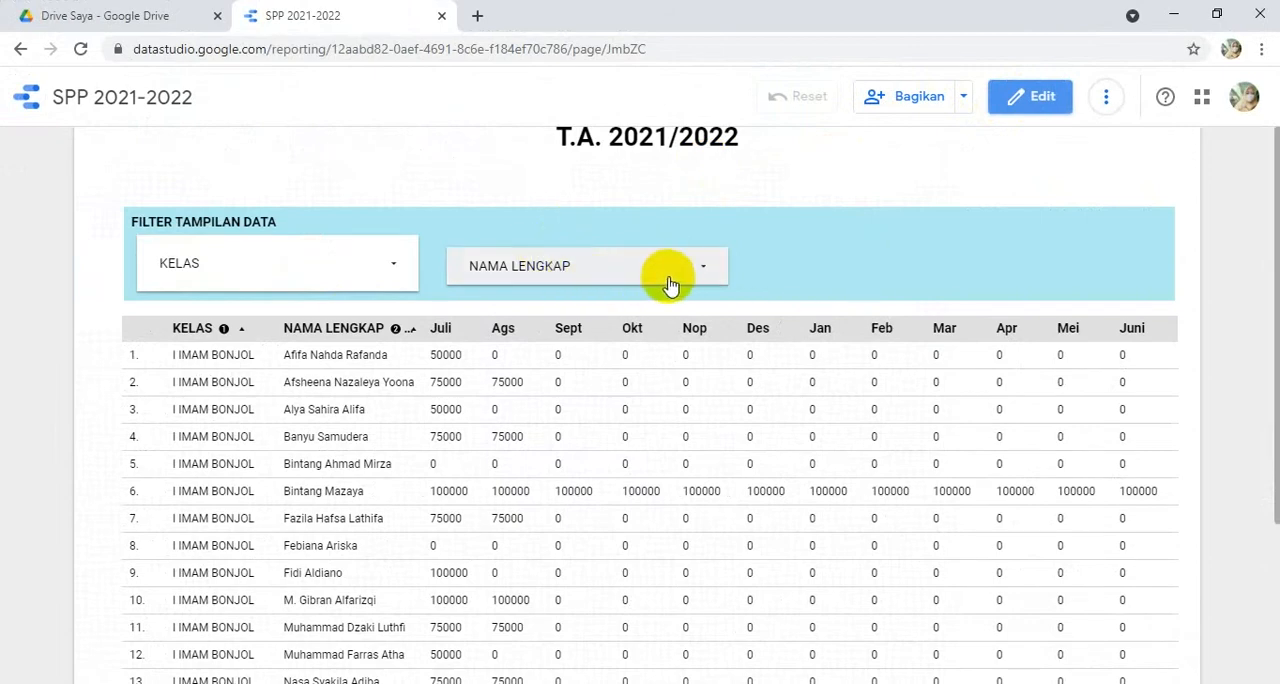
scroll(390, 500, down, 1)
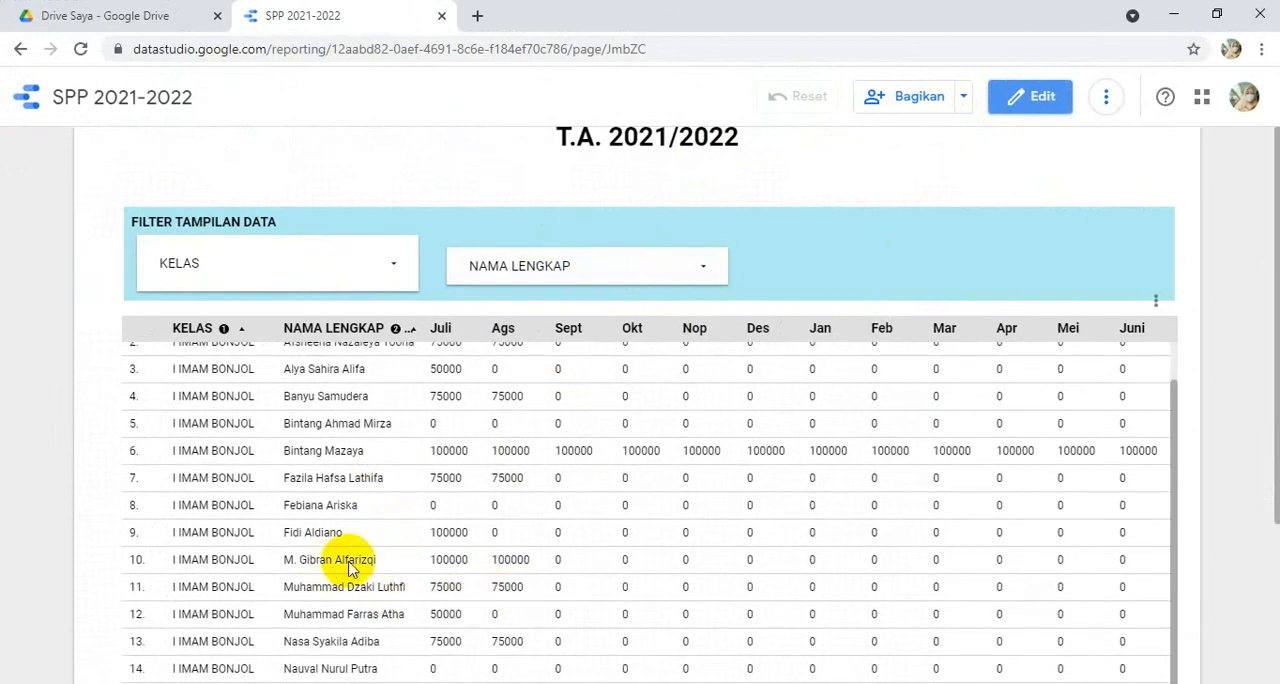
click(700, 266)
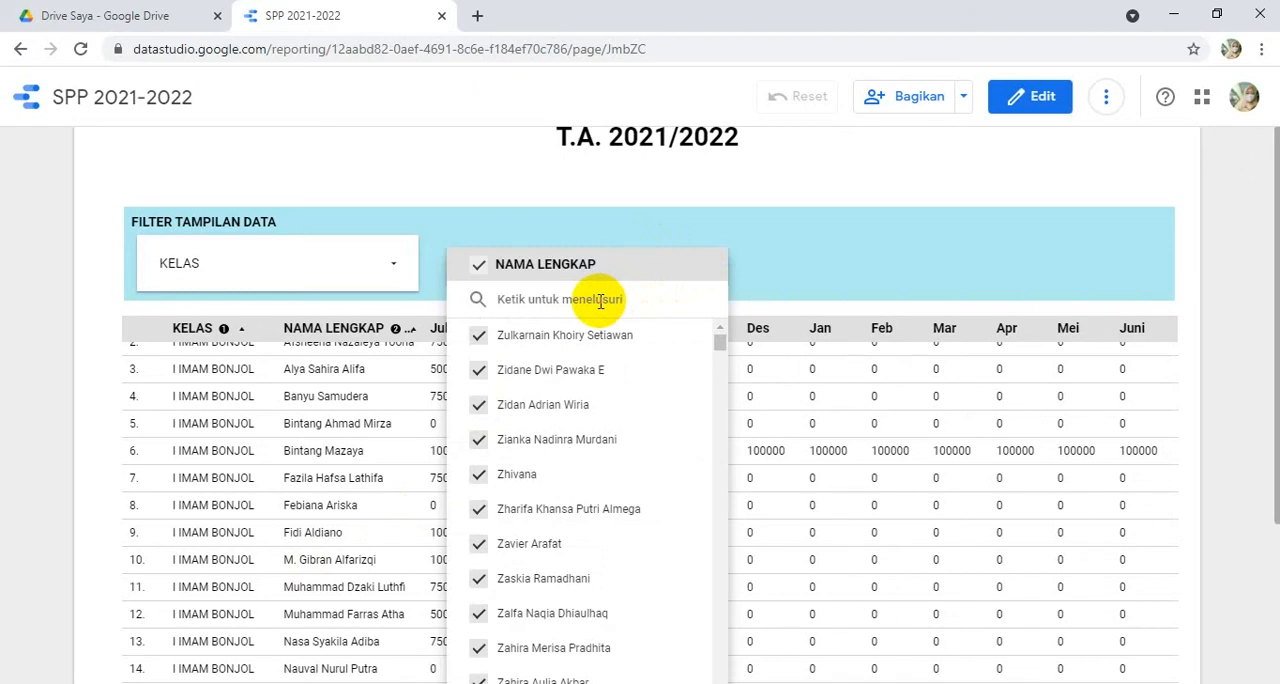
text(GIRAN)
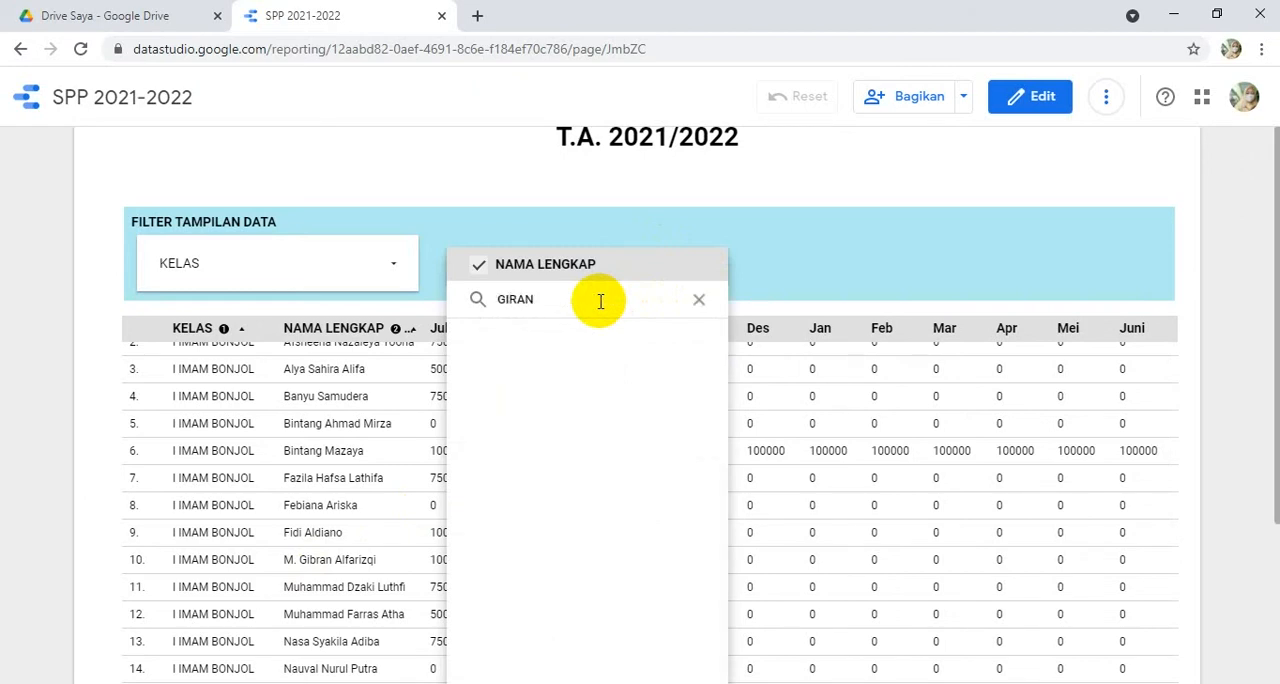
text(BRAN)
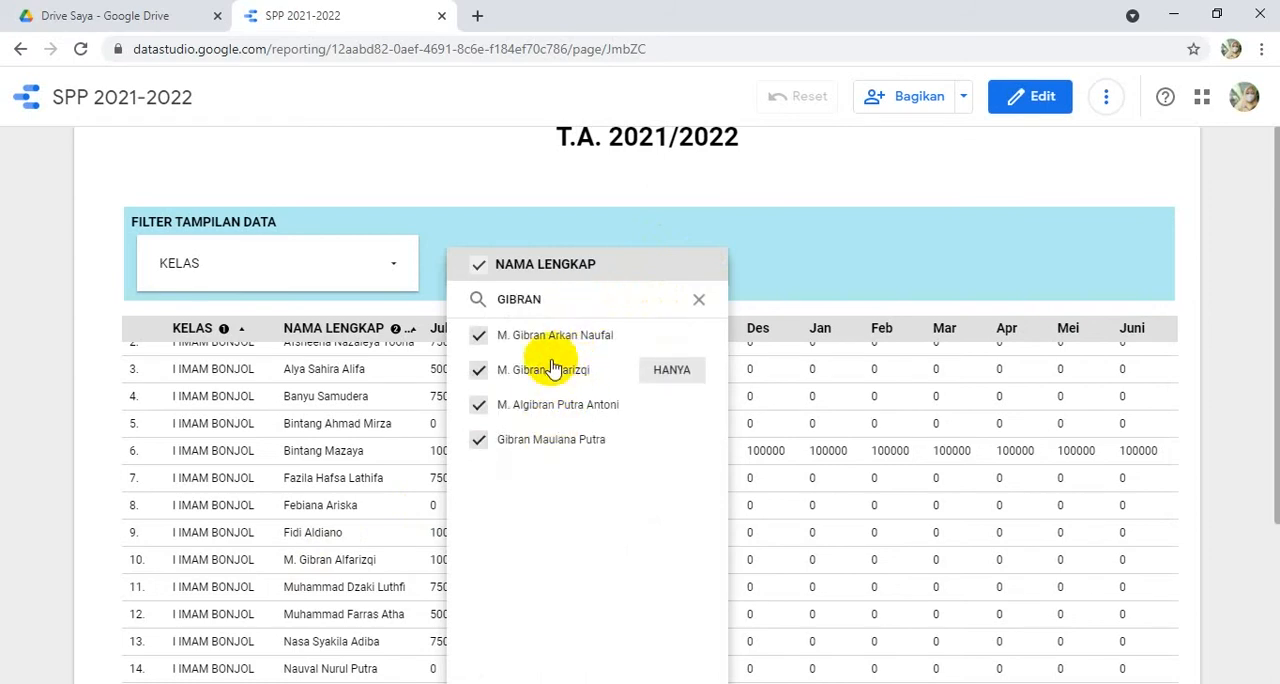
click(680, 171)
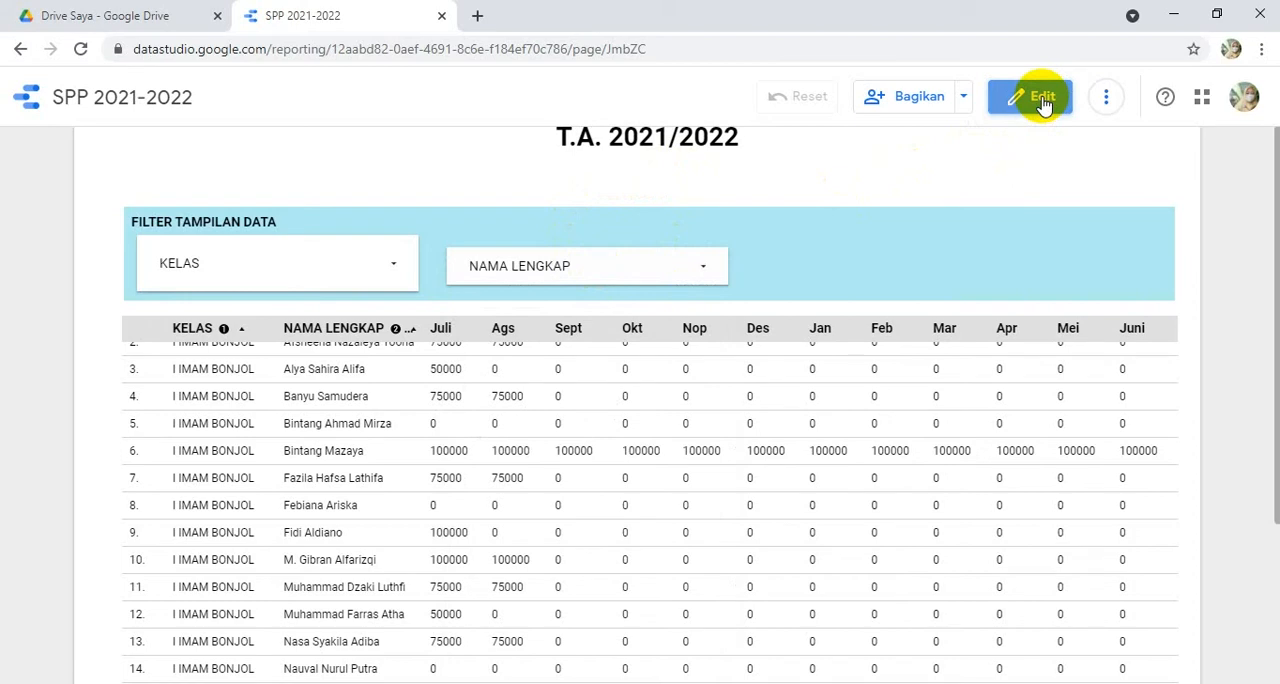
click(1005, 98)
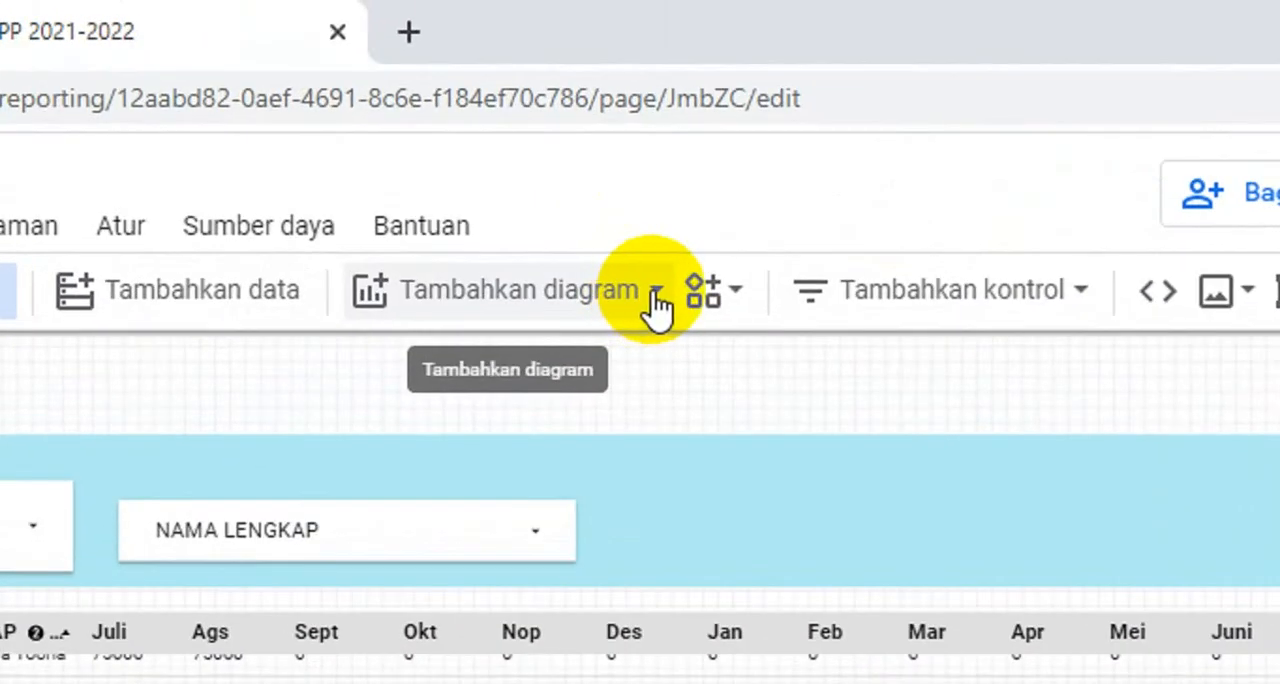
- Add a Total scorecard (Kartu skor) at the far right end of the blue filter band
click(657, 300)
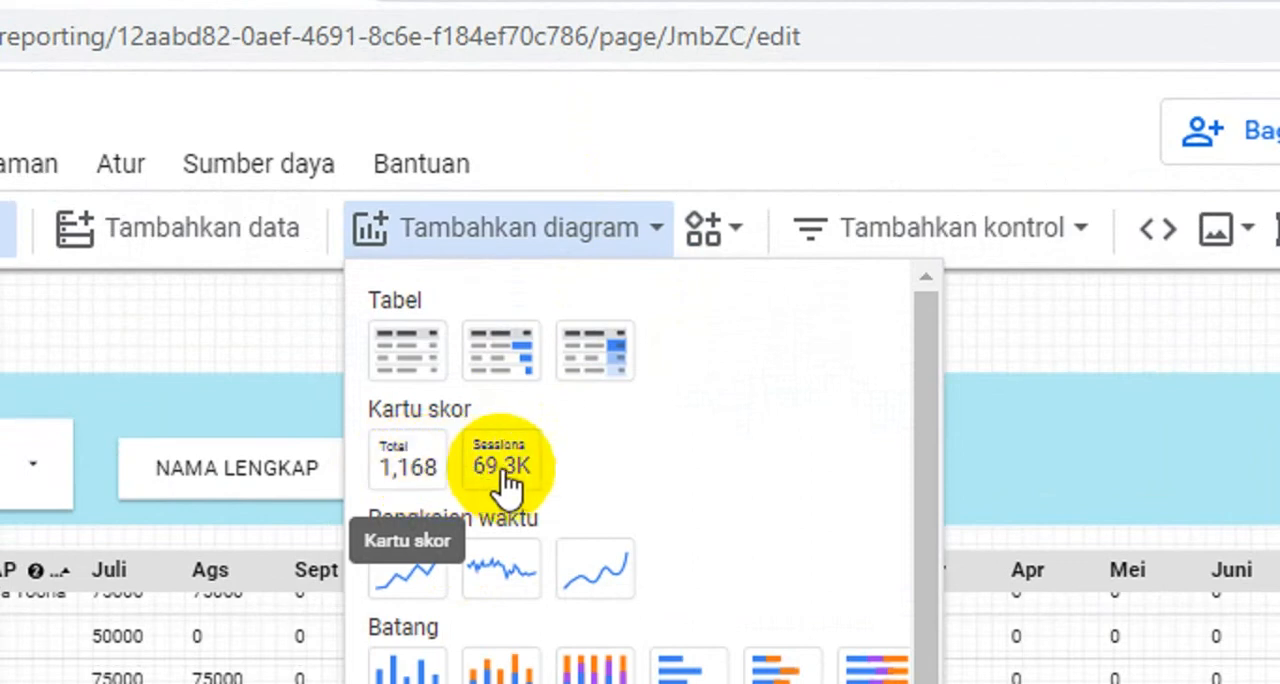
click(420, 462)
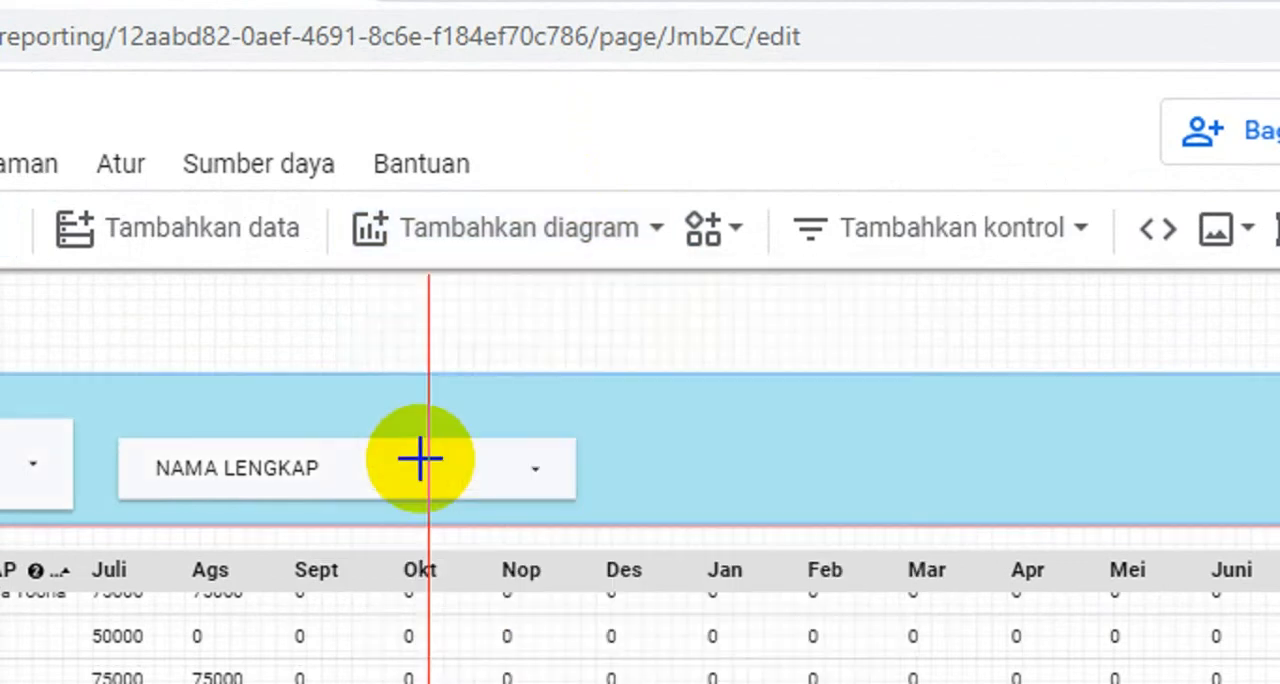
click(954, 393)
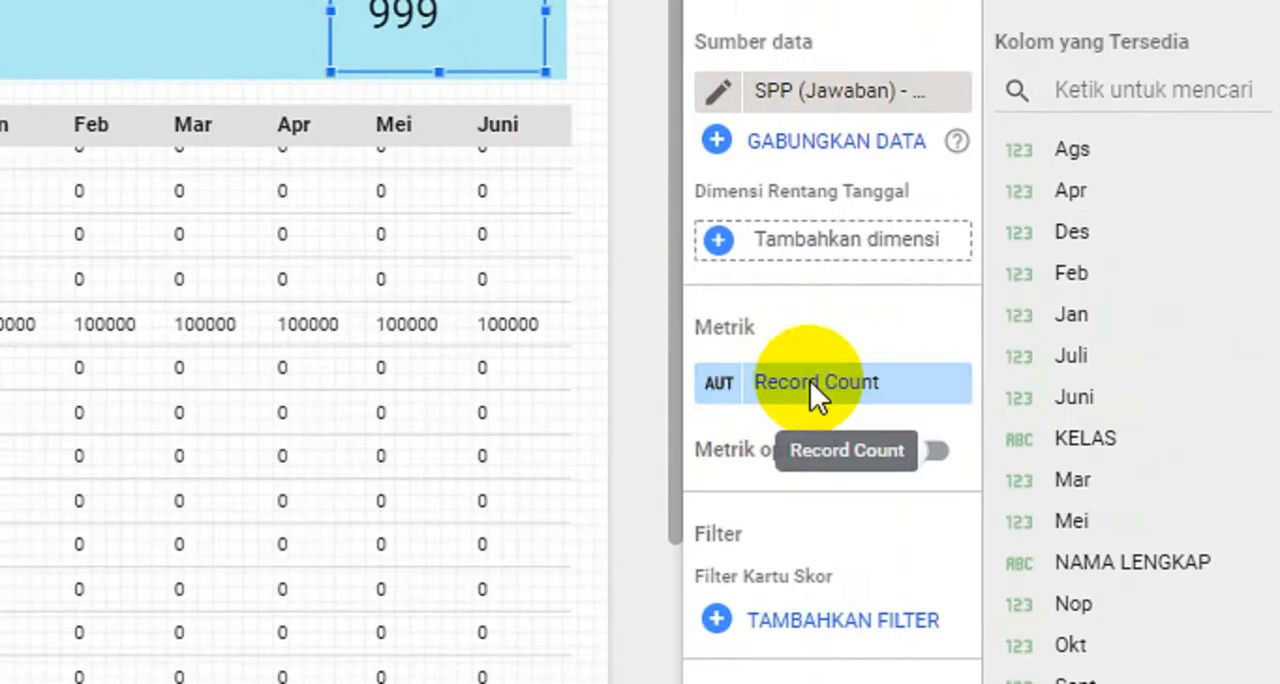
- Create a new calculated field named TOTAL in place of the scorecard's Record Count metric
click(810, 381)
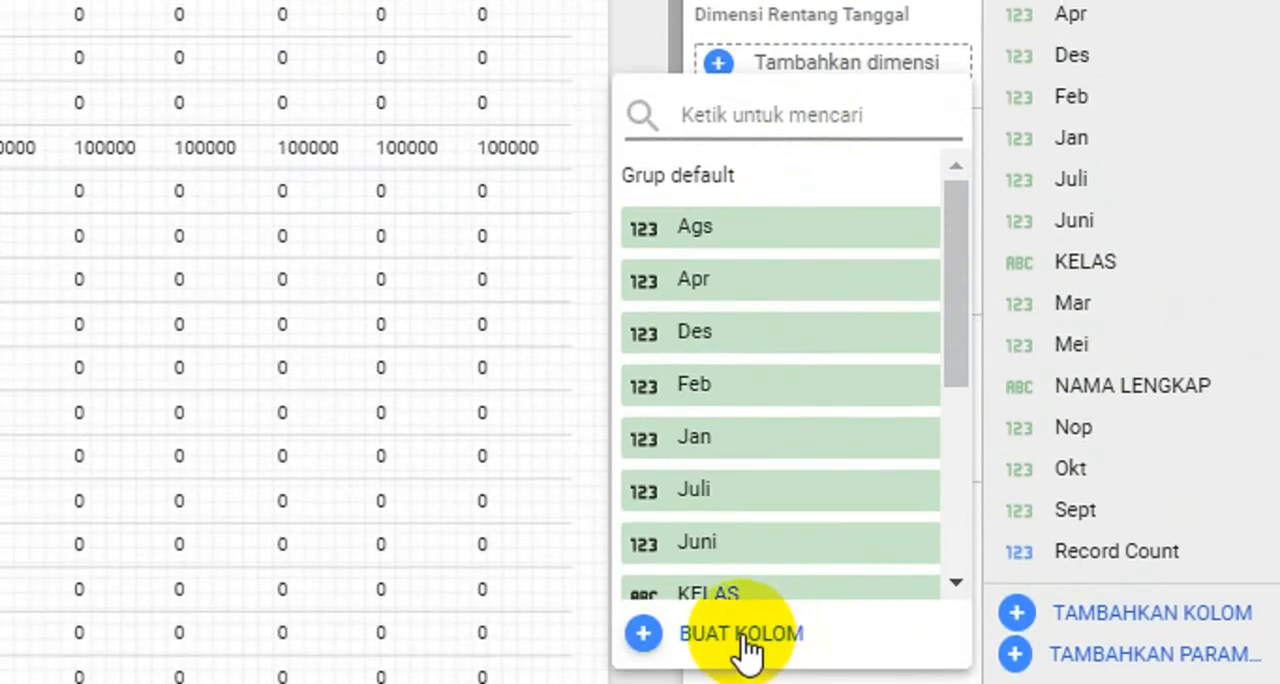
click(686, 632)
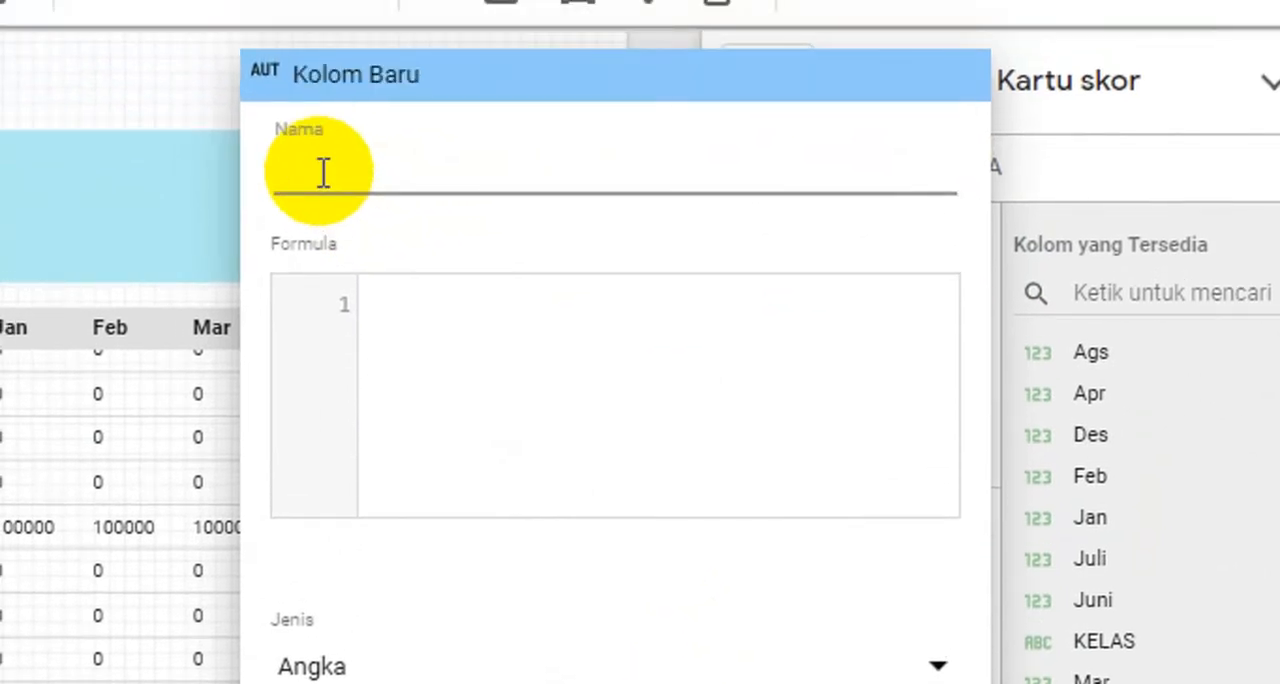
text(TOT)
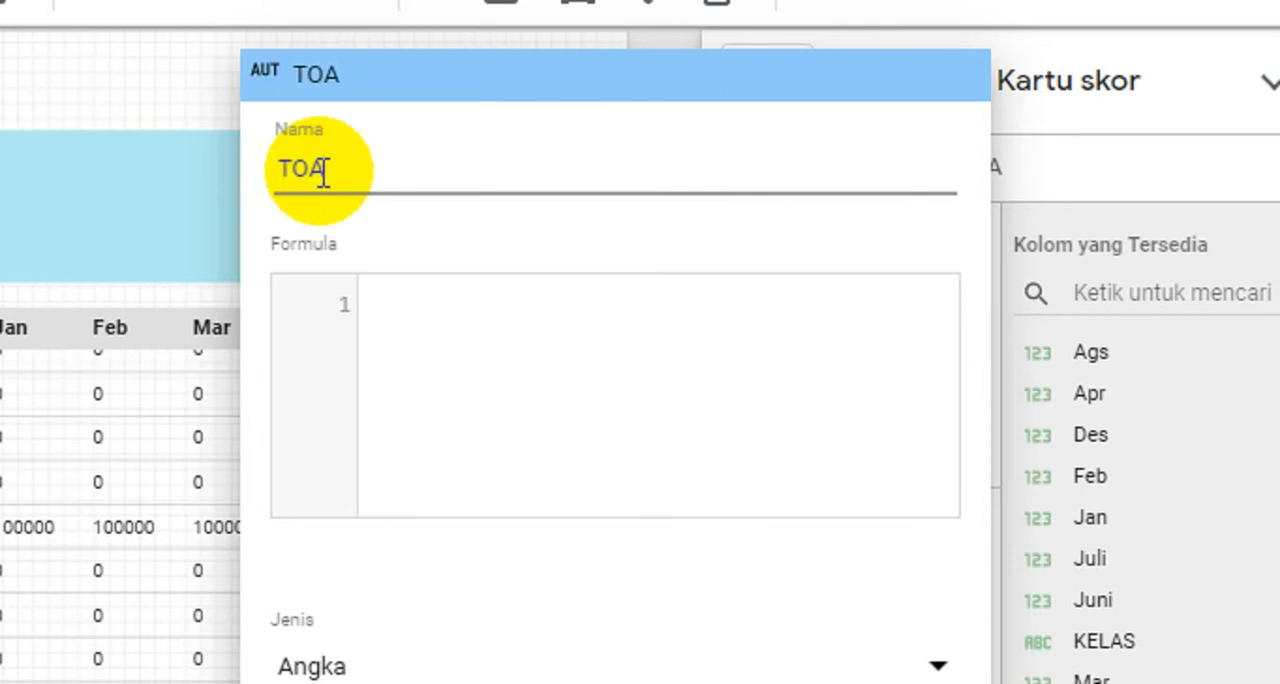
text(AL)
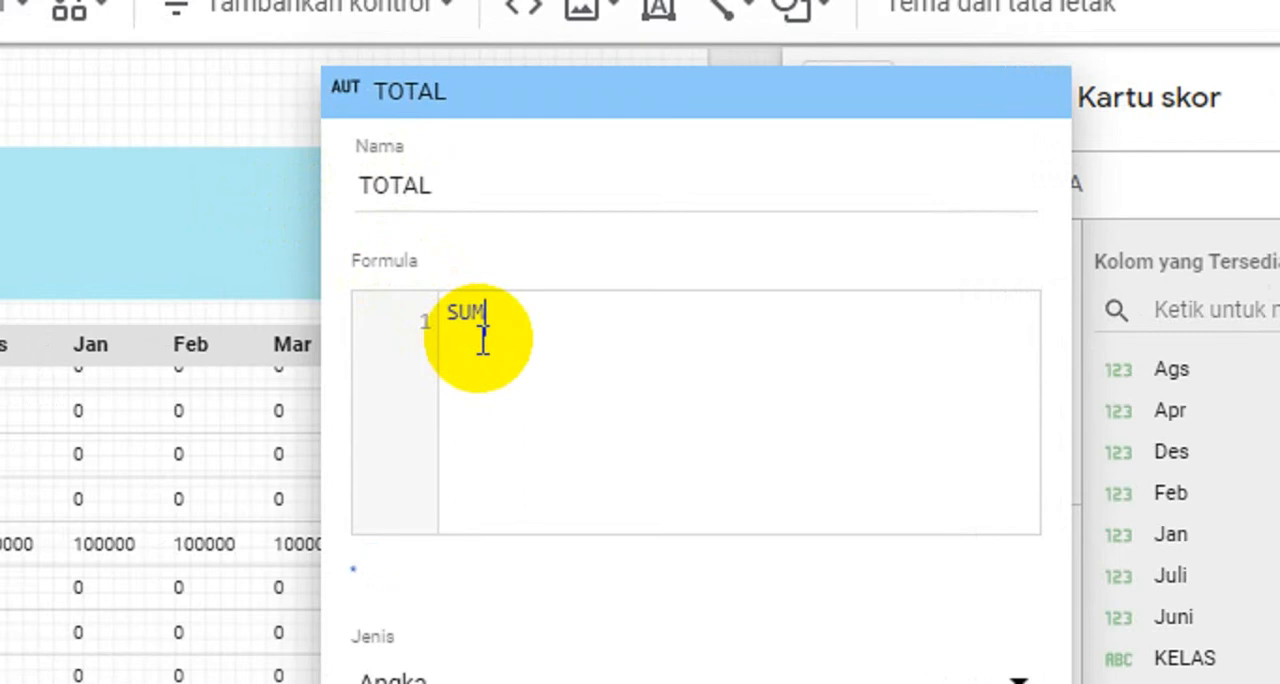
- Start the TOTAL field's formula with the sum of the Juli column, SUM(Juli)
text(()
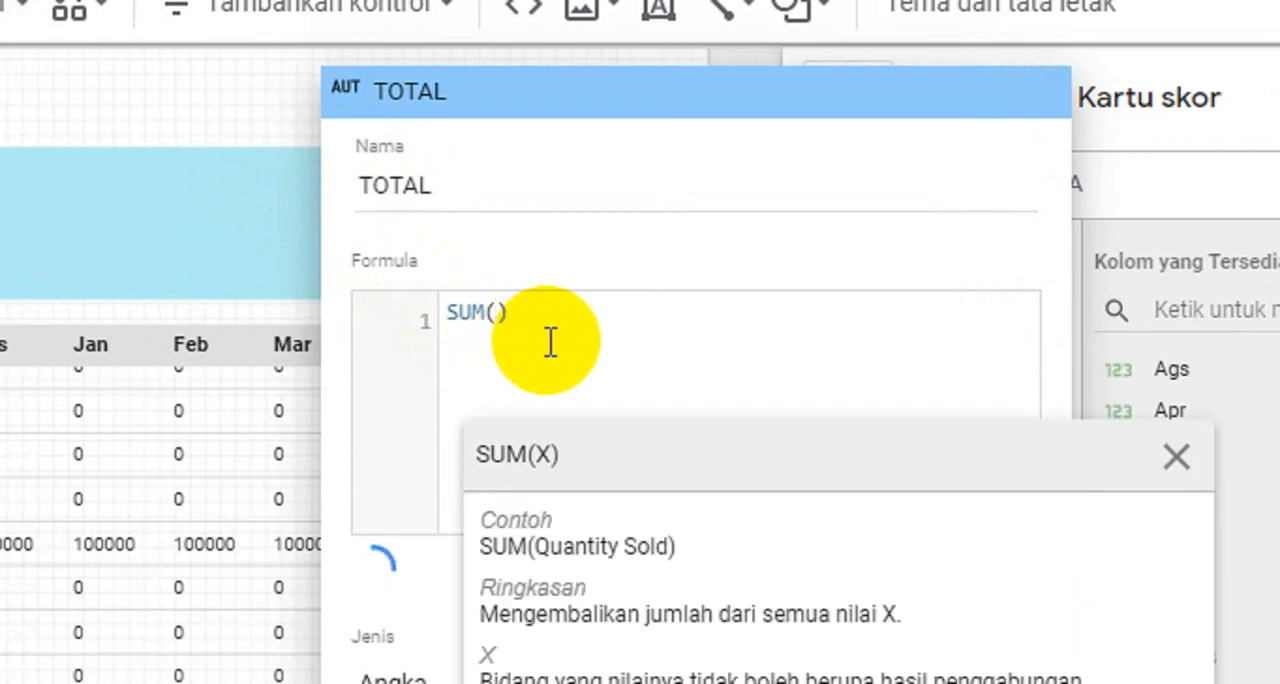
text(J)
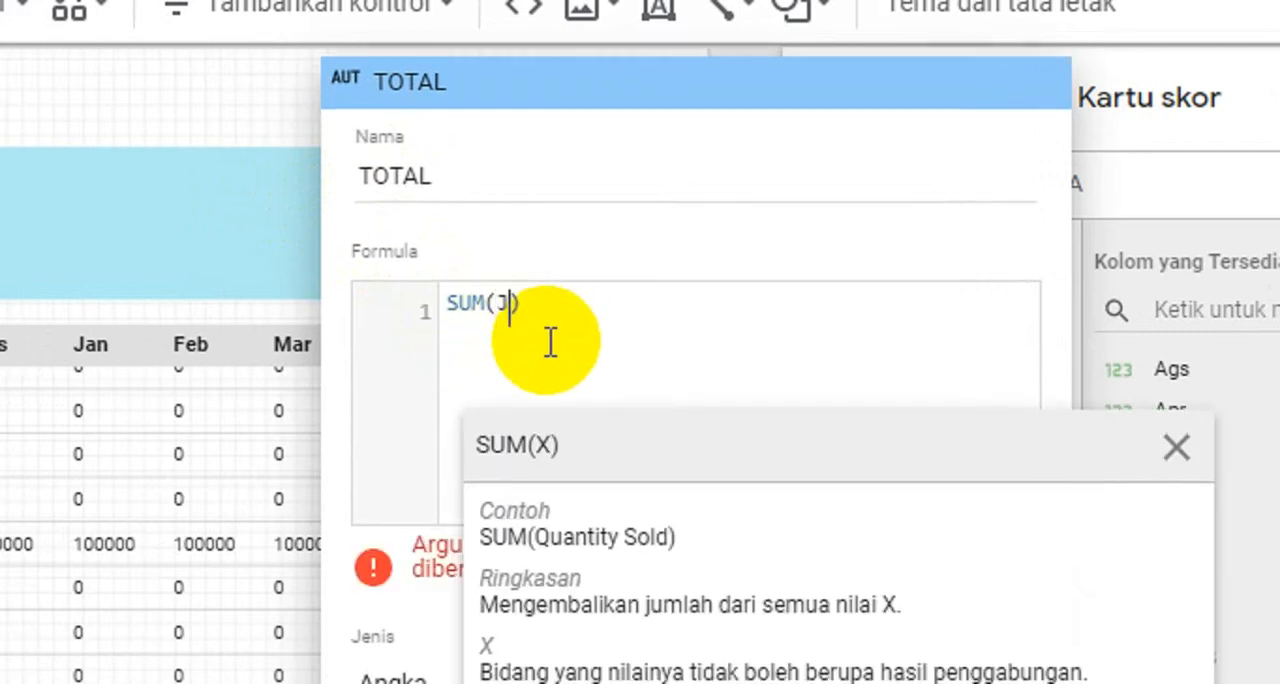
text(uli)
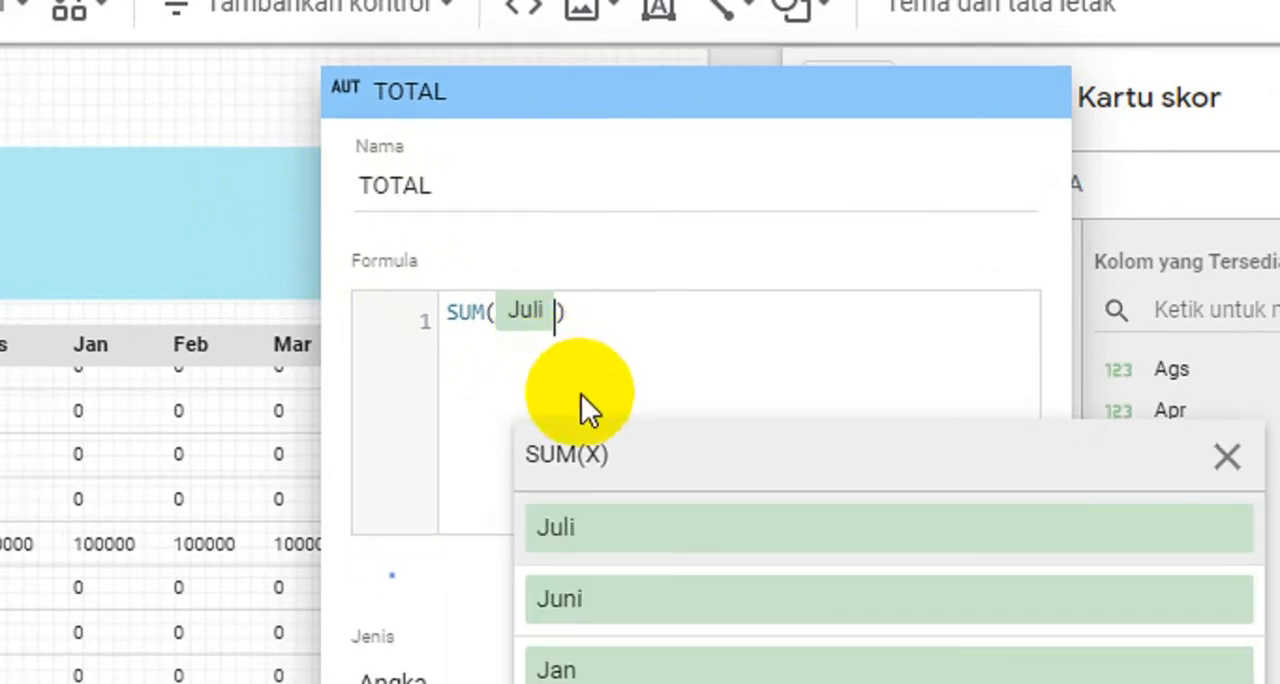
click(588, 327)
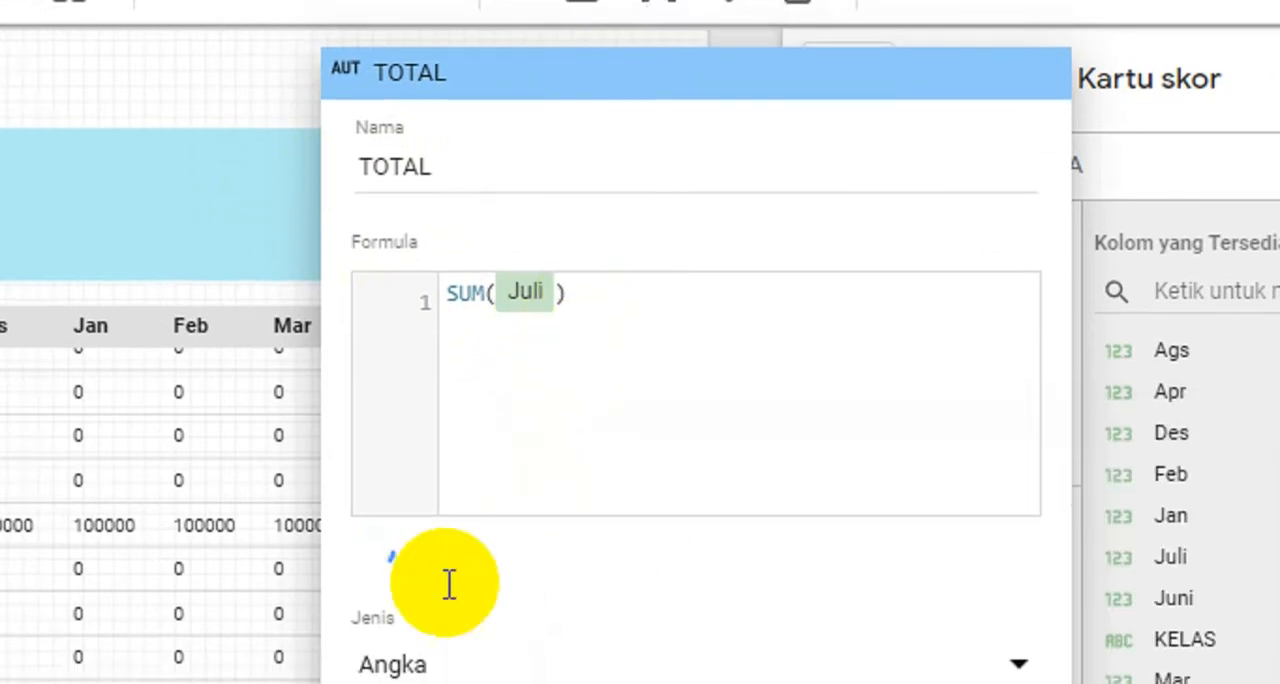
mouse_move(380, 560)
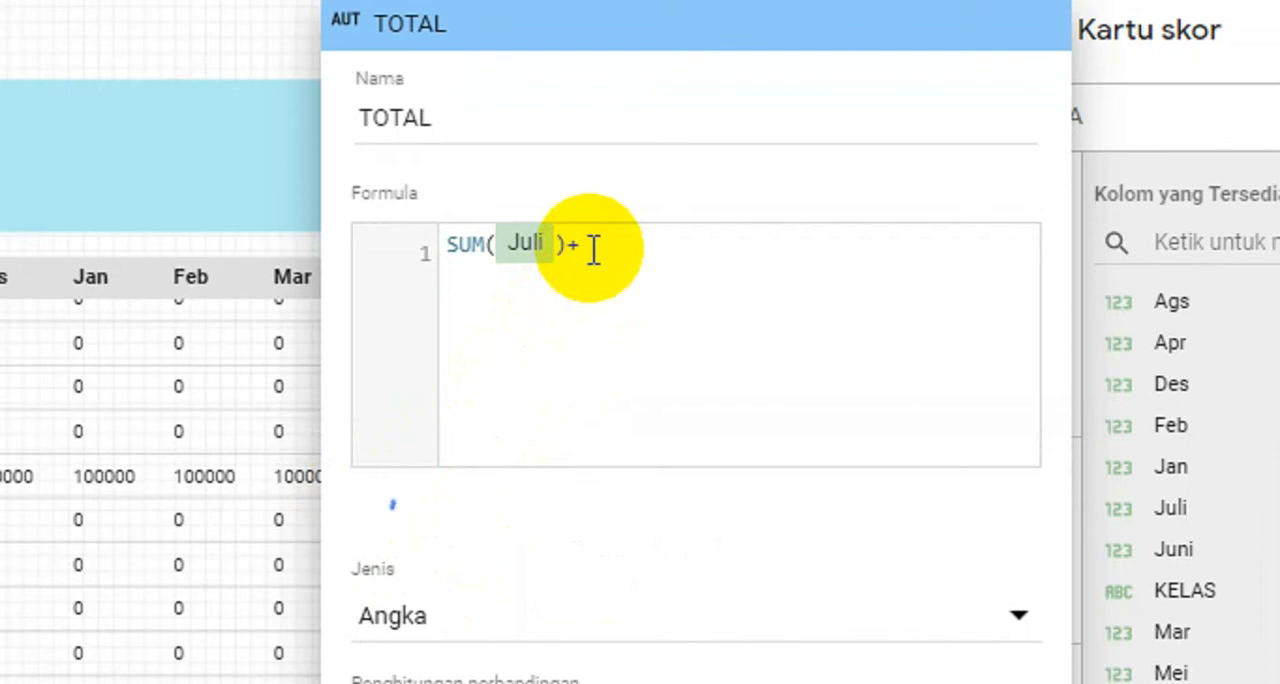
- Extend the TOTAL formula with +SUM() terms for each remaining month, from Ags, Sept and Okt through Mei and Juni
click(592, 245)
key(Home)
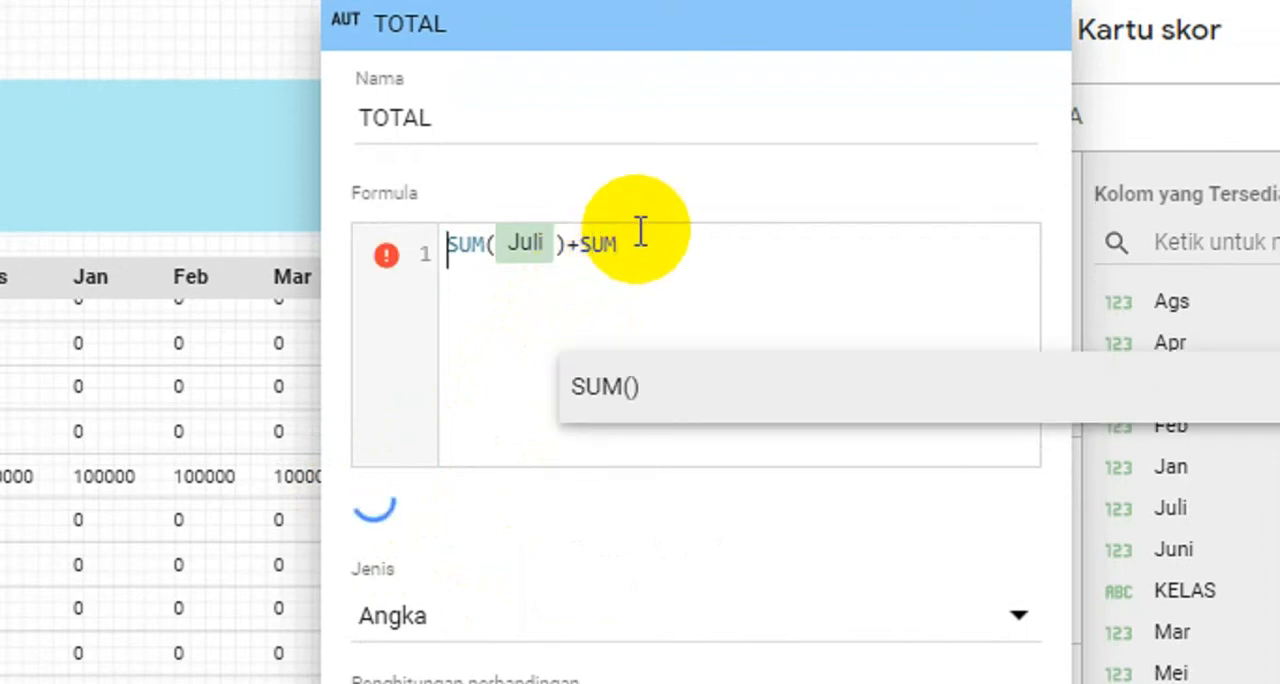
click(628, 247)
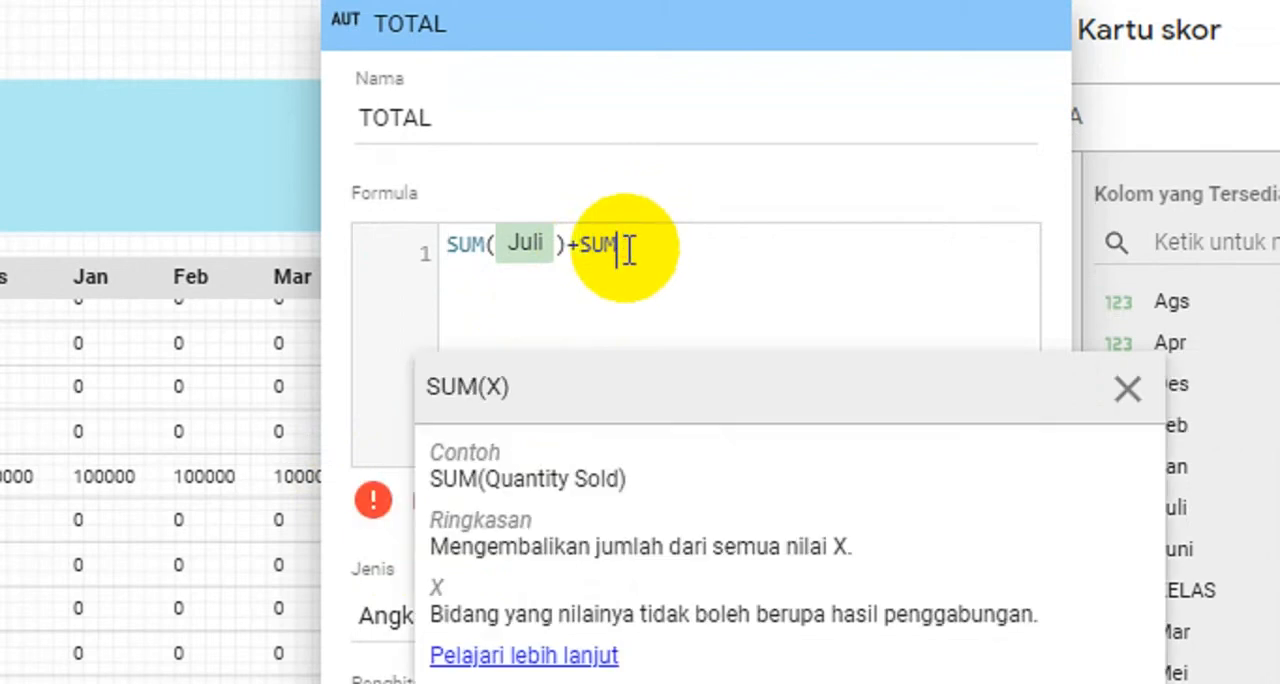
text(()
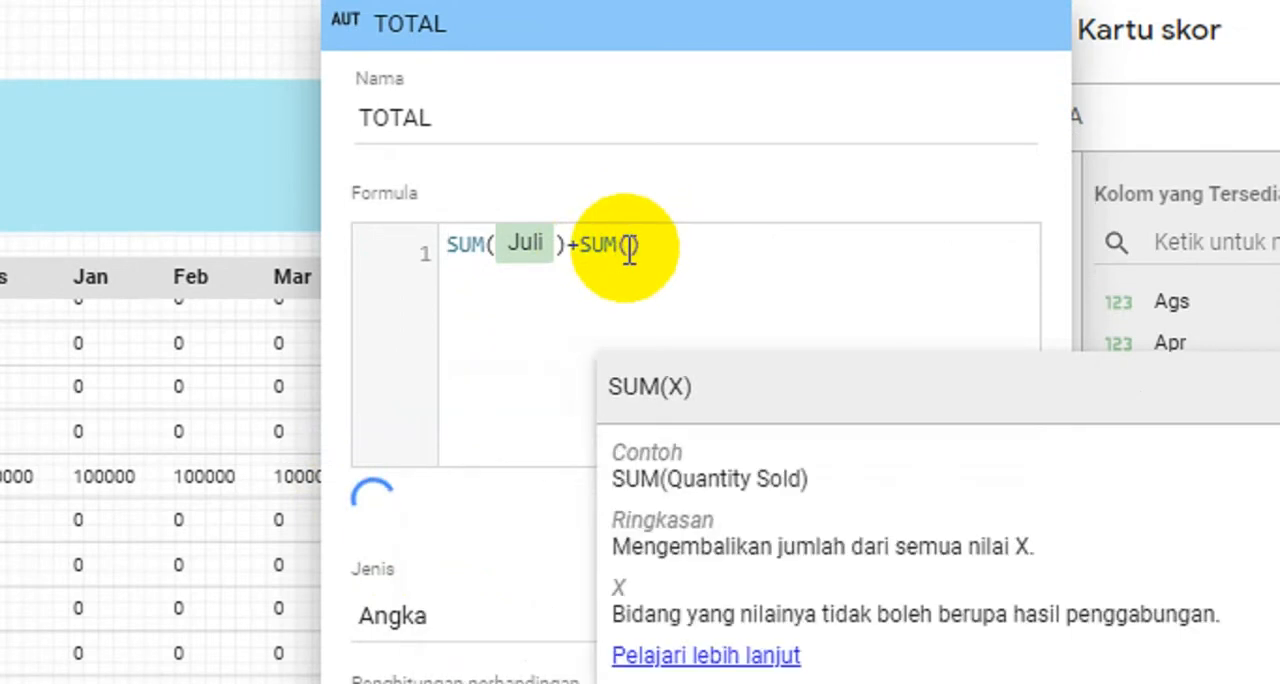
text(Ag)
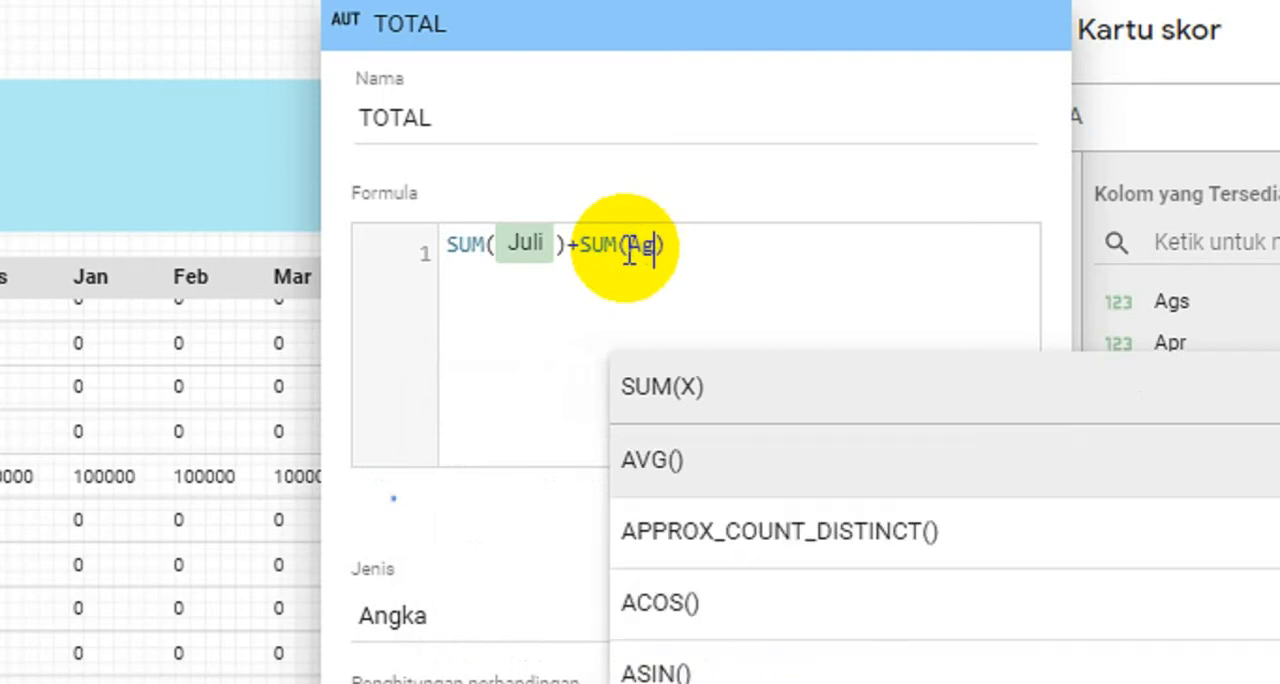
text(s)
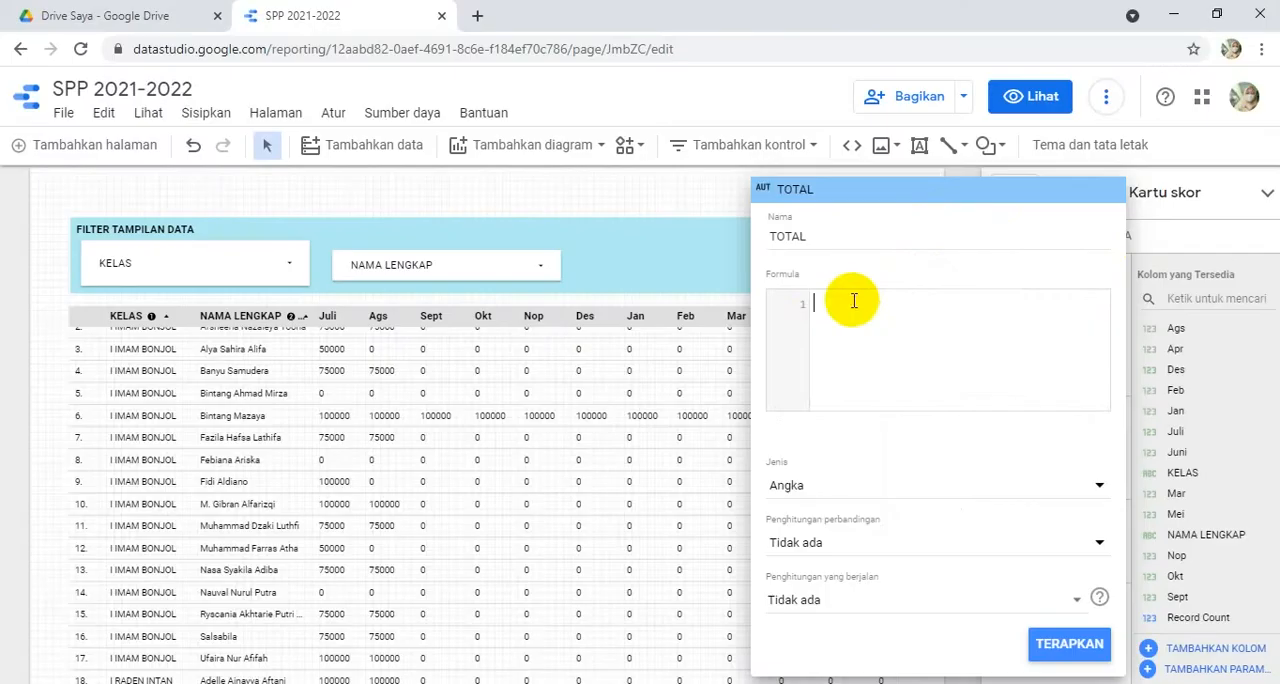
key(ctrl+v)
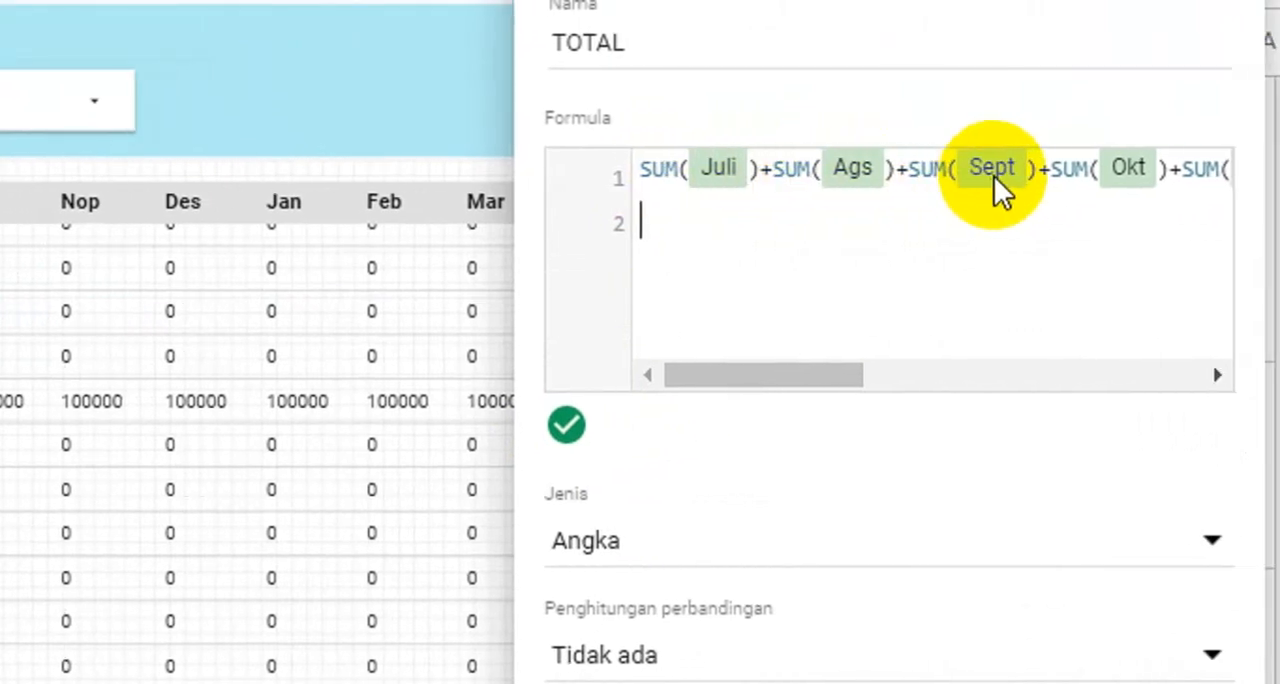
drag(814, 381, 1025, 374)
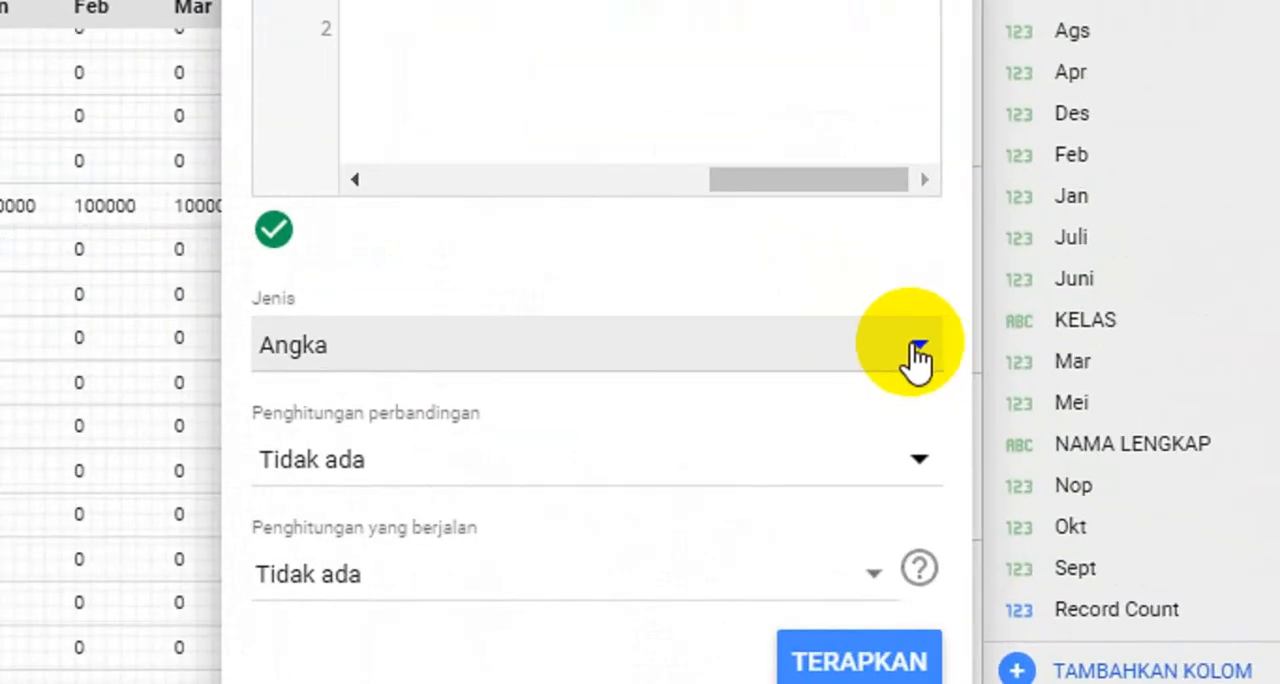
- Set the TOTAL field's type to the currency IDR - Rupiah Indonesia (Rp), apply it and close the field editor
click(728, 362)
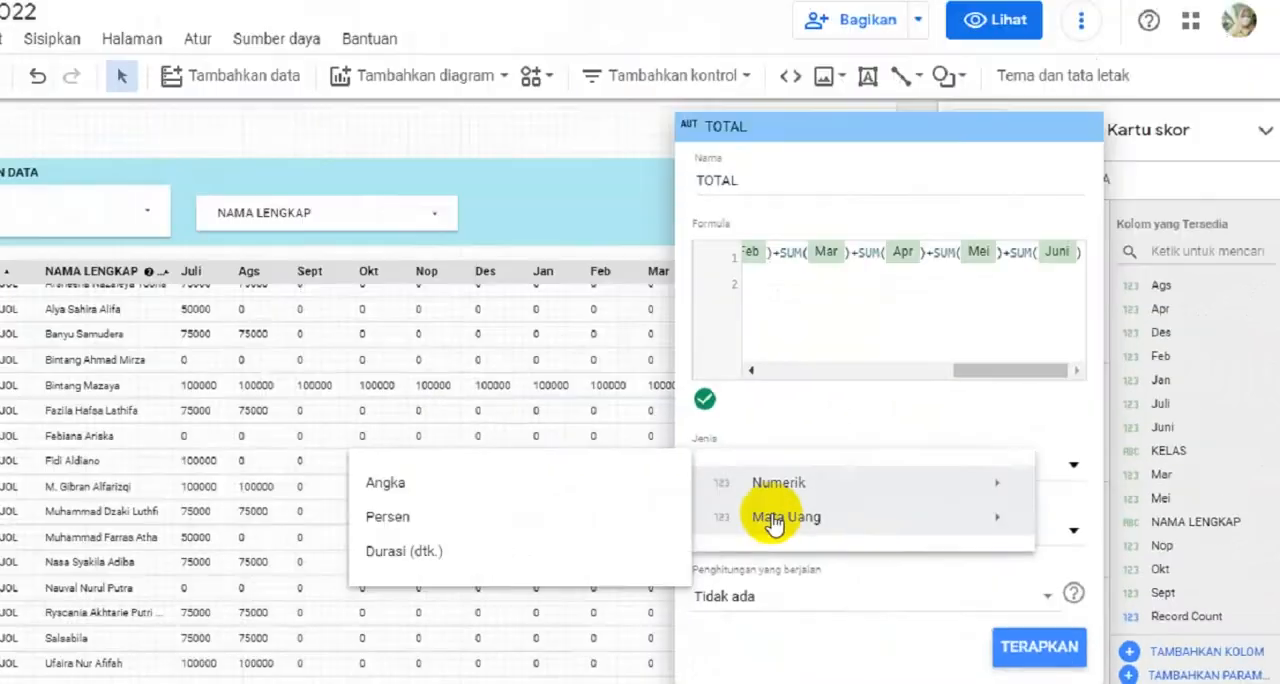
mouse_move(397, 447)
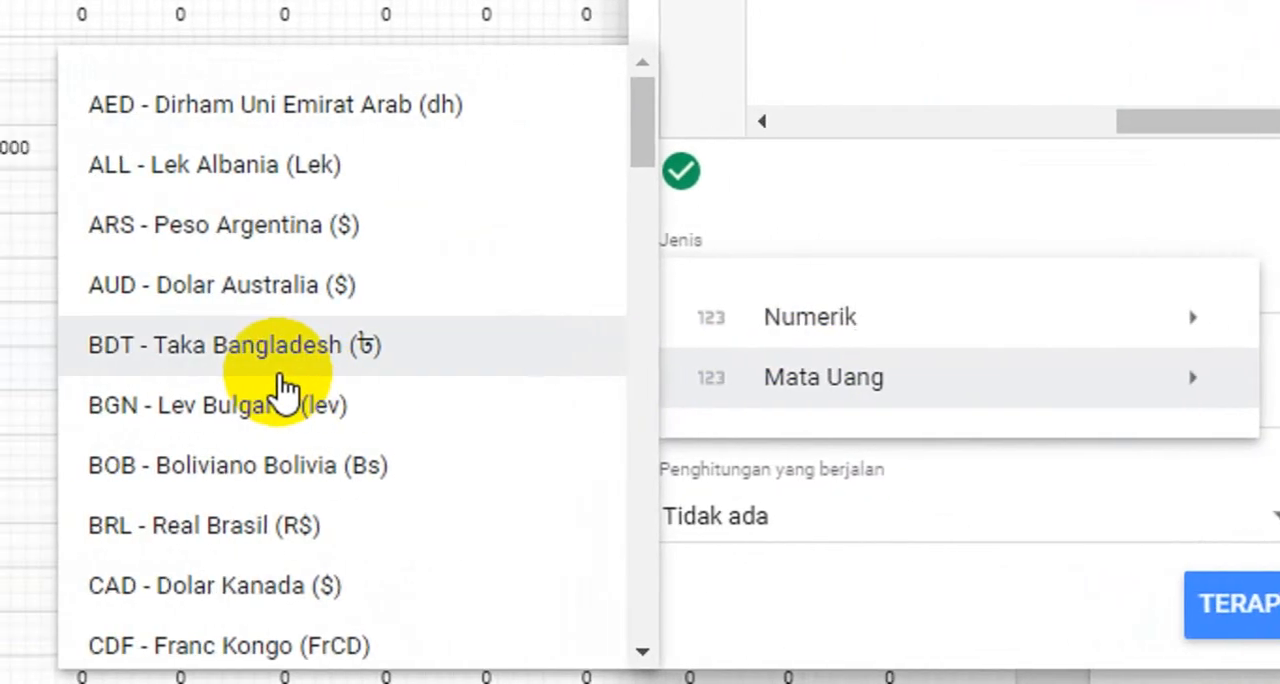
scroll(360, 420, down, 7)
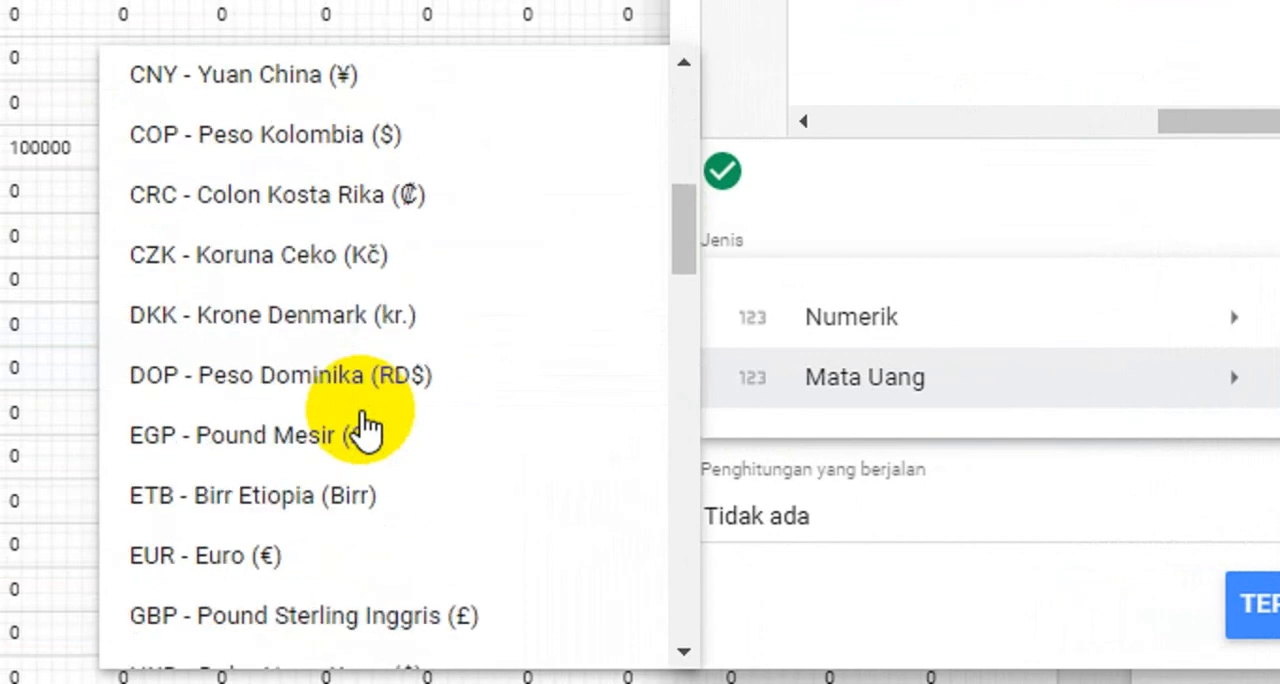
scroll(364, 420, down, 3)
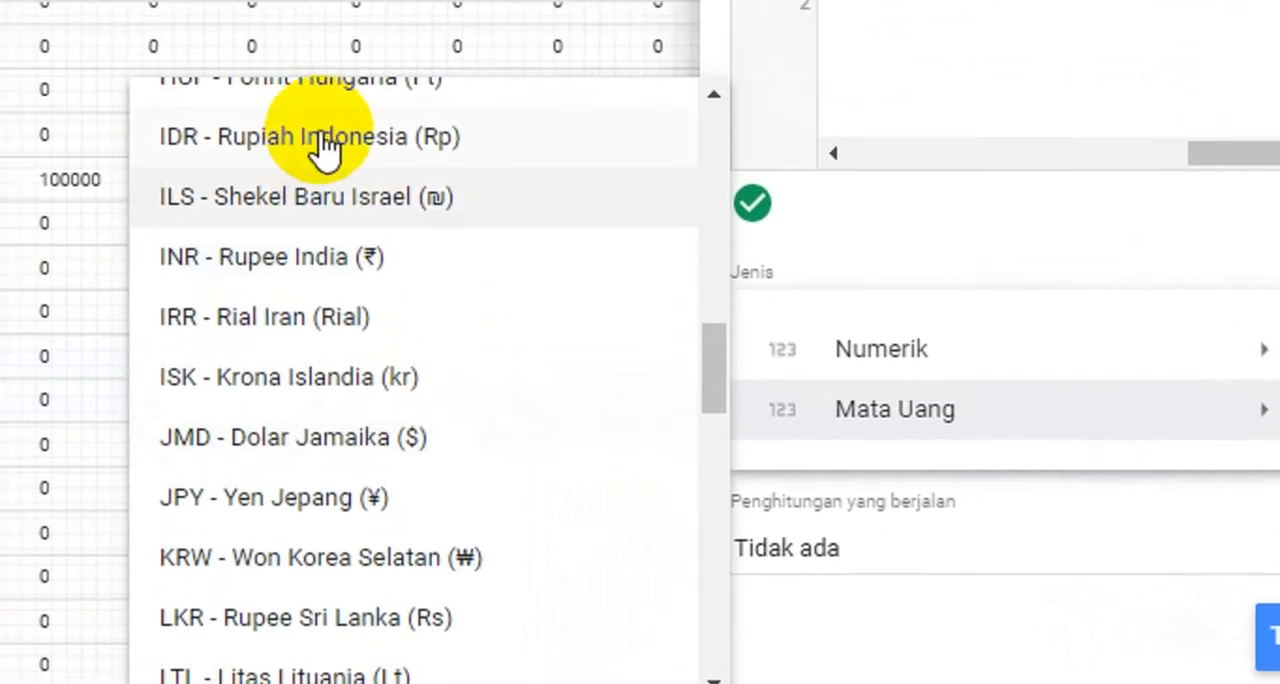
click(290, 109)
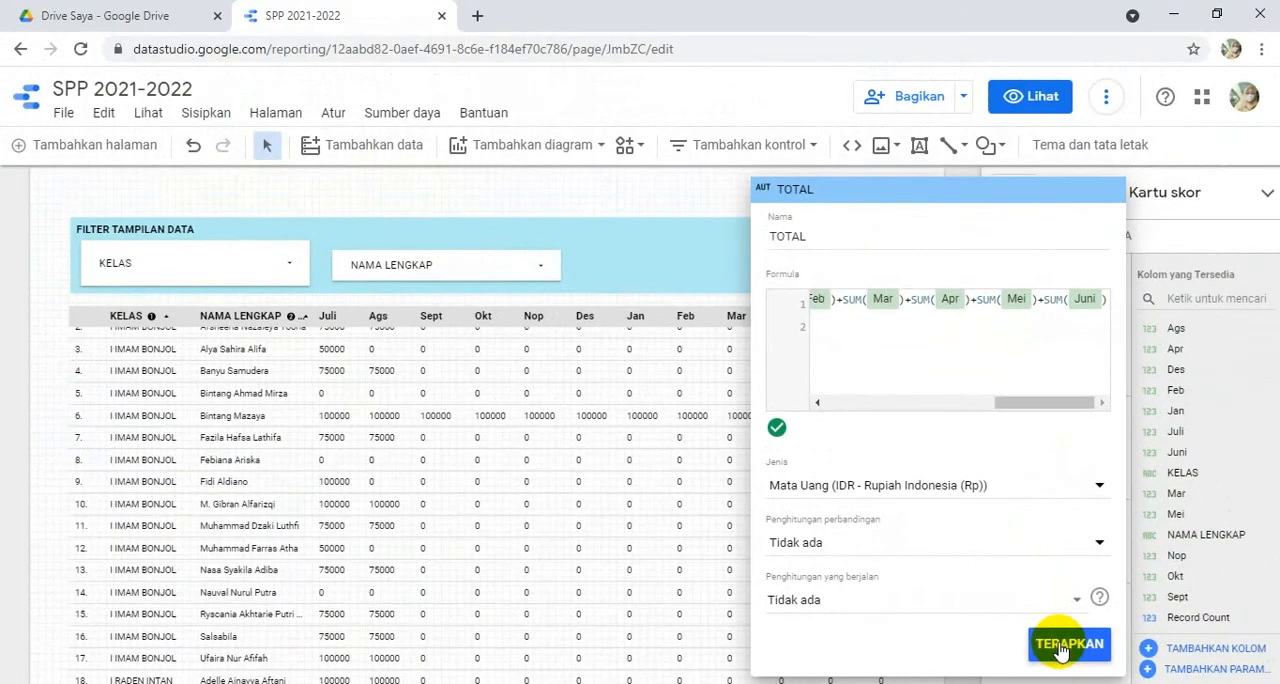
click(1060, 645)
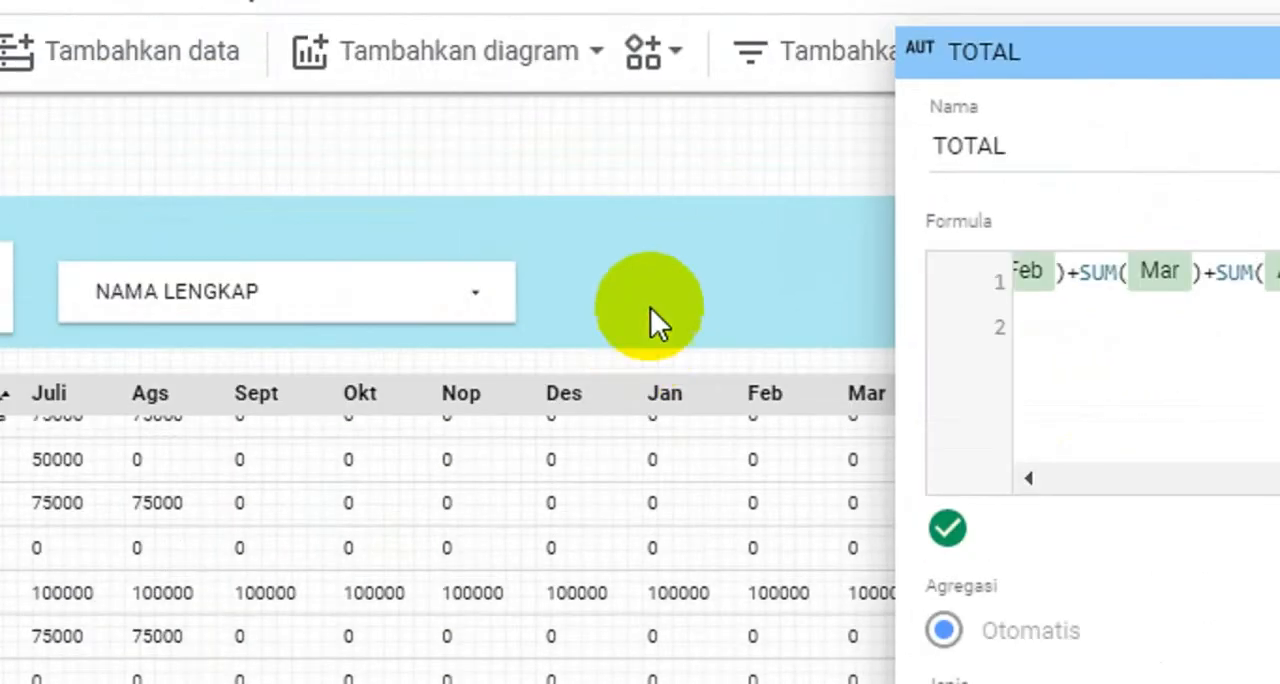
click(656, 292)
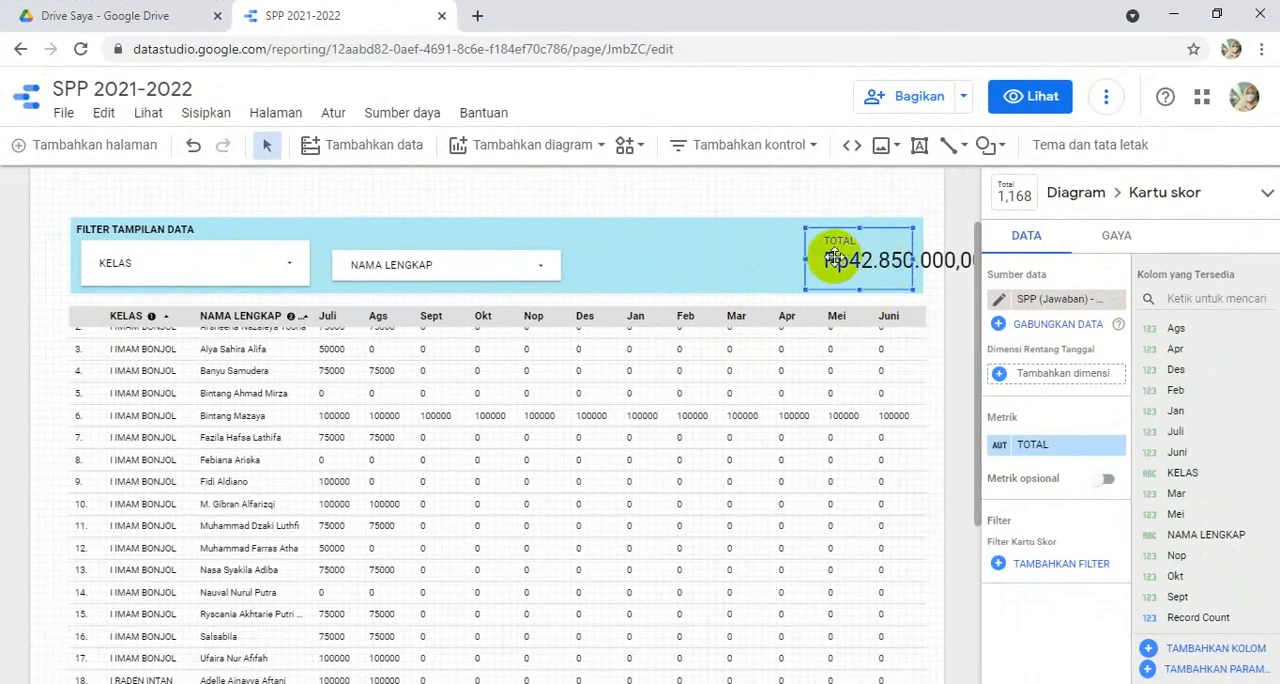
- Widen the TOTAL scorecard to fit the full amount, and reduce the KELAS control's height to match the NAMA LENGKAP control
drag(808, 260, 715, 263)
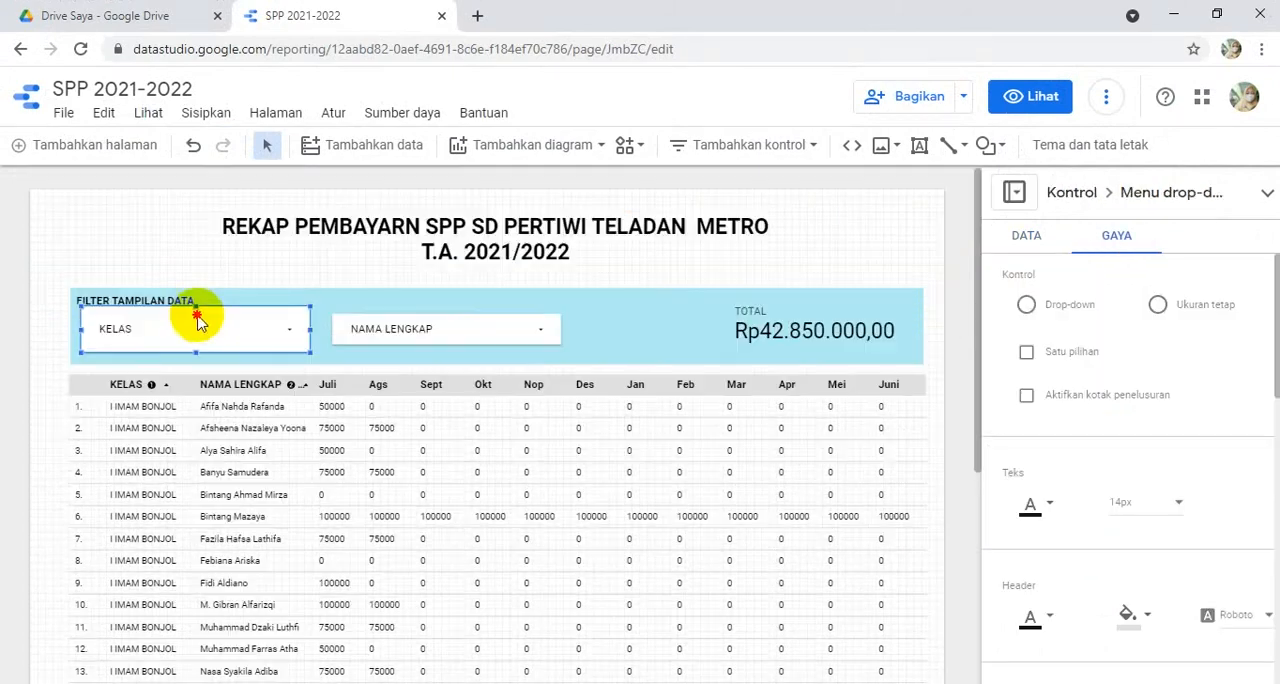
click(194, 316)
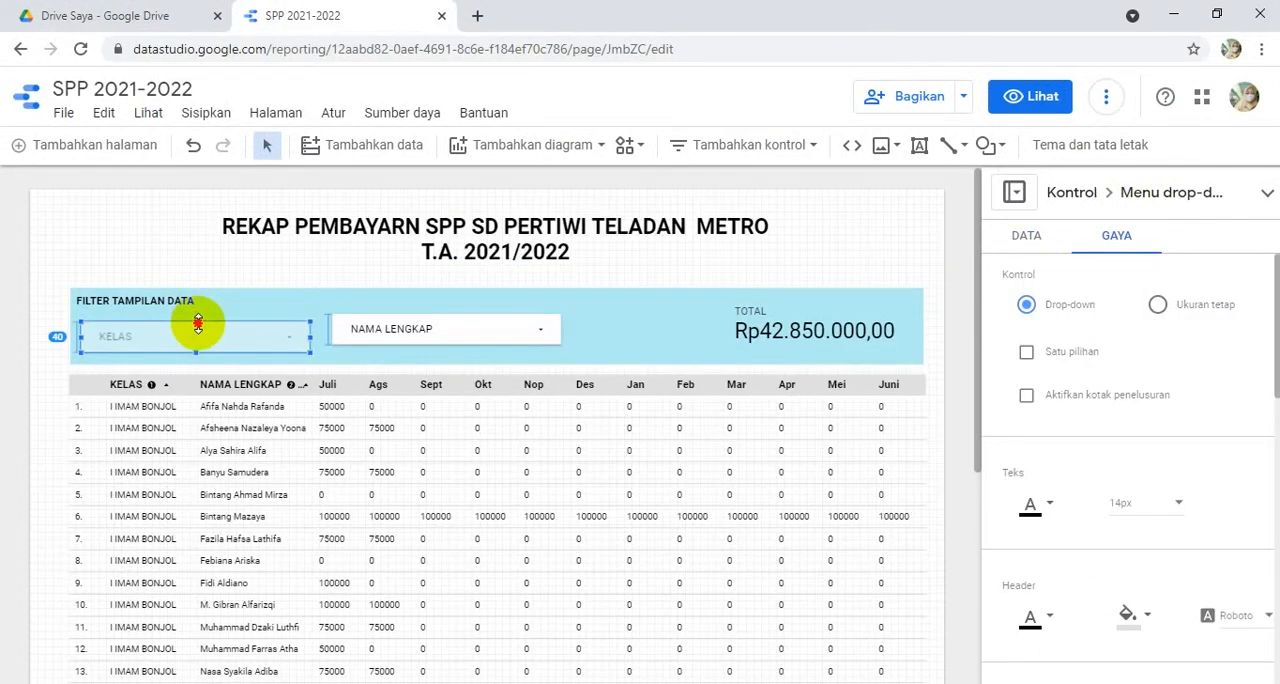
drag(198, 318, 200, 345)
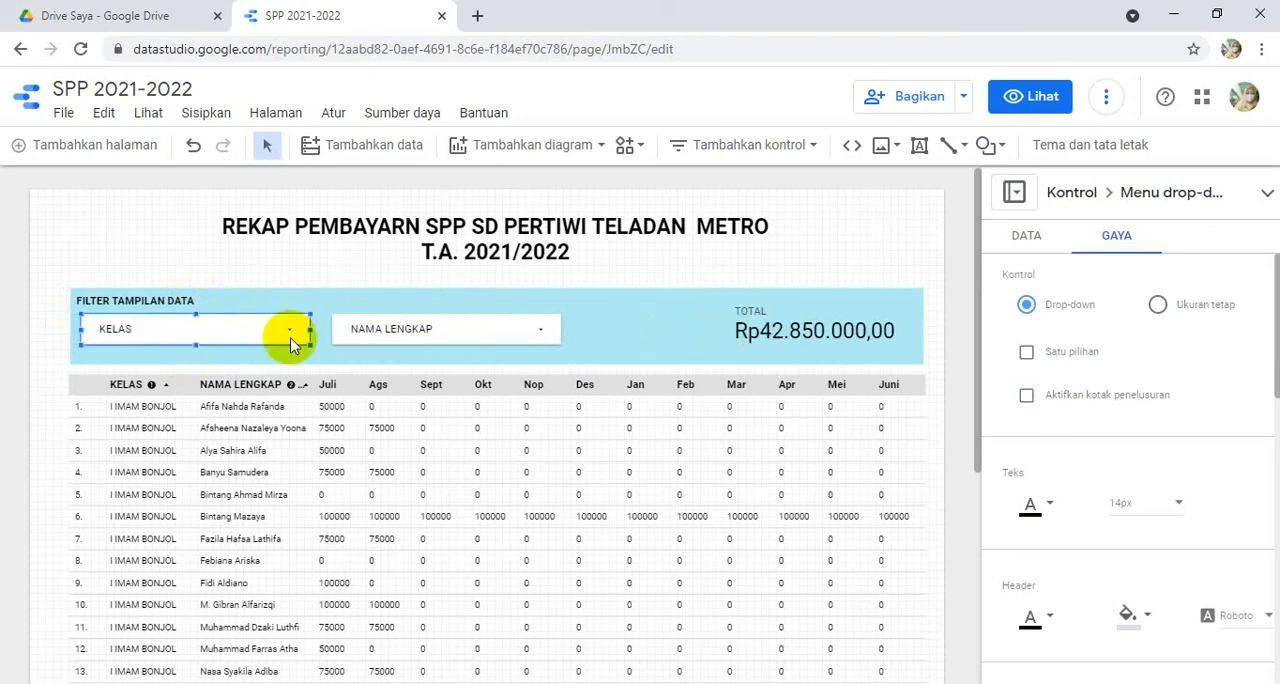
click(269, 257)
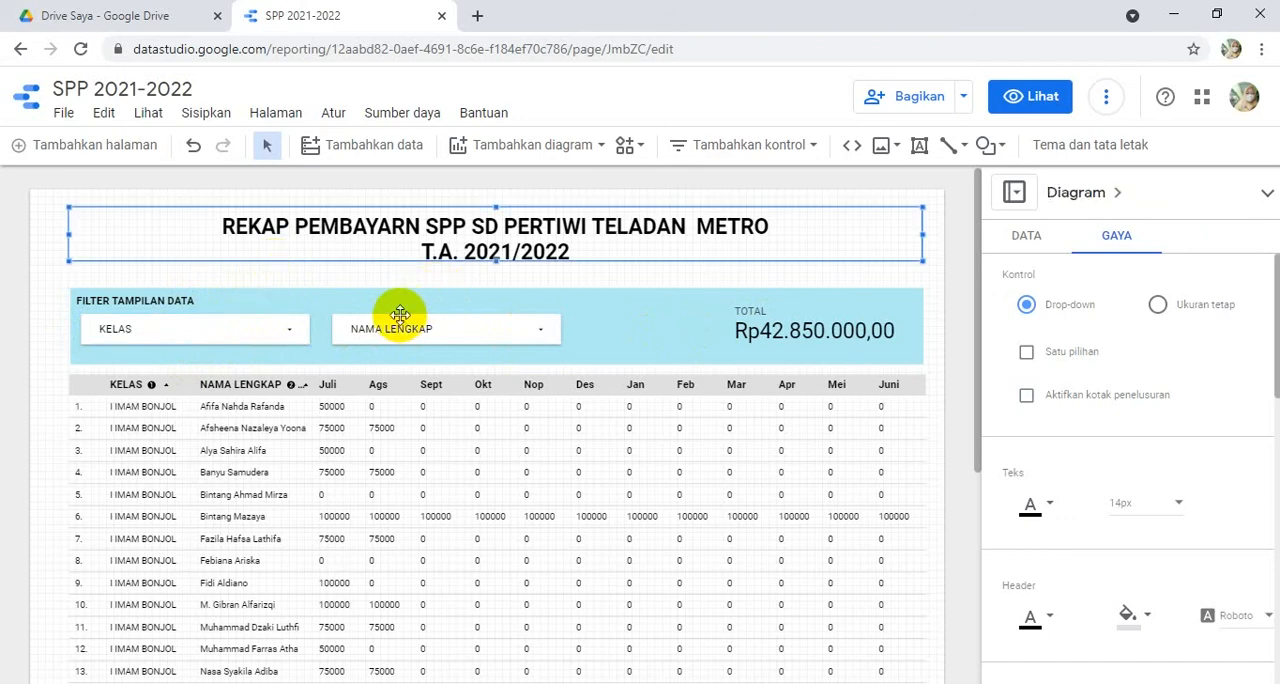
- Preview the report, check the class list in the KELAS drop-down, and return to editing
click(1030, 97)
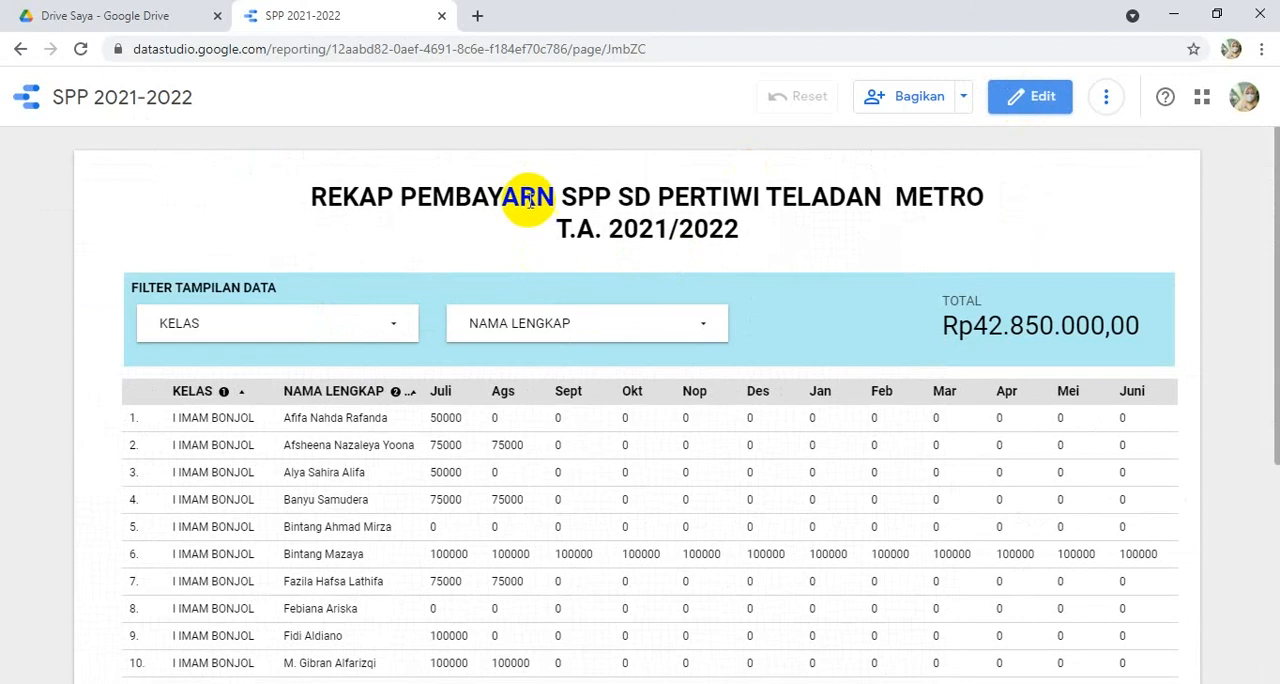
click(390, 333)
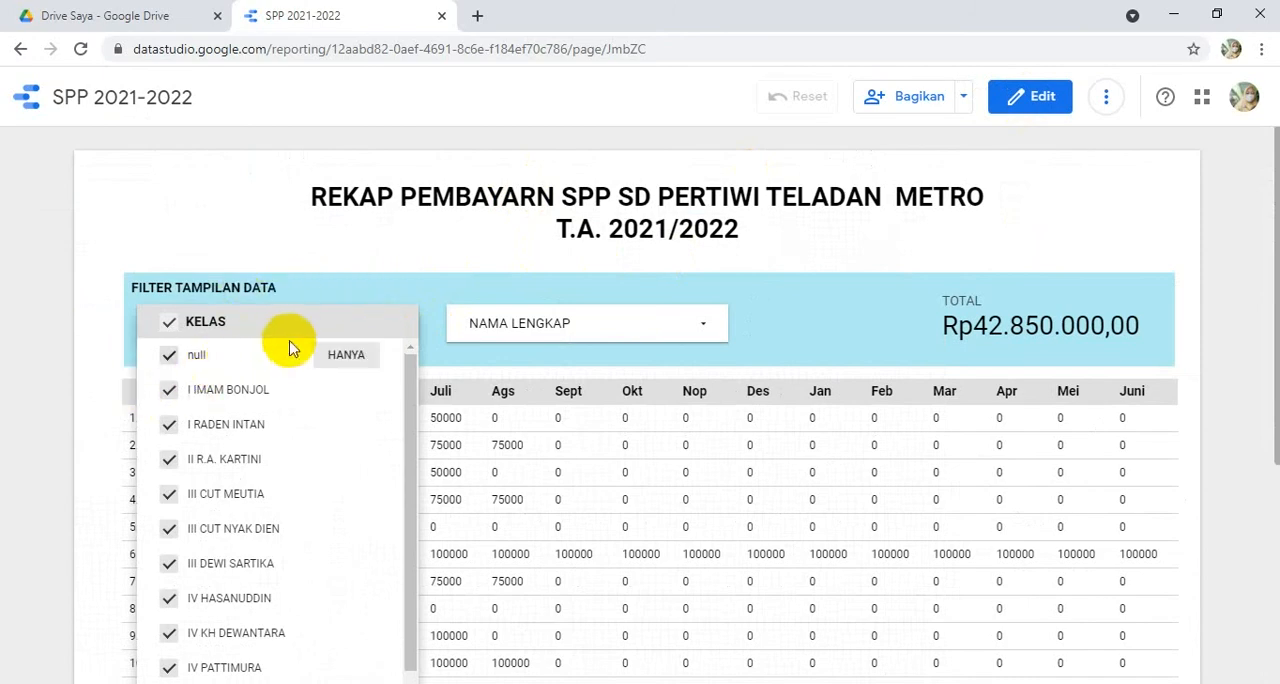
click(366, 243)
click(1038, 97)
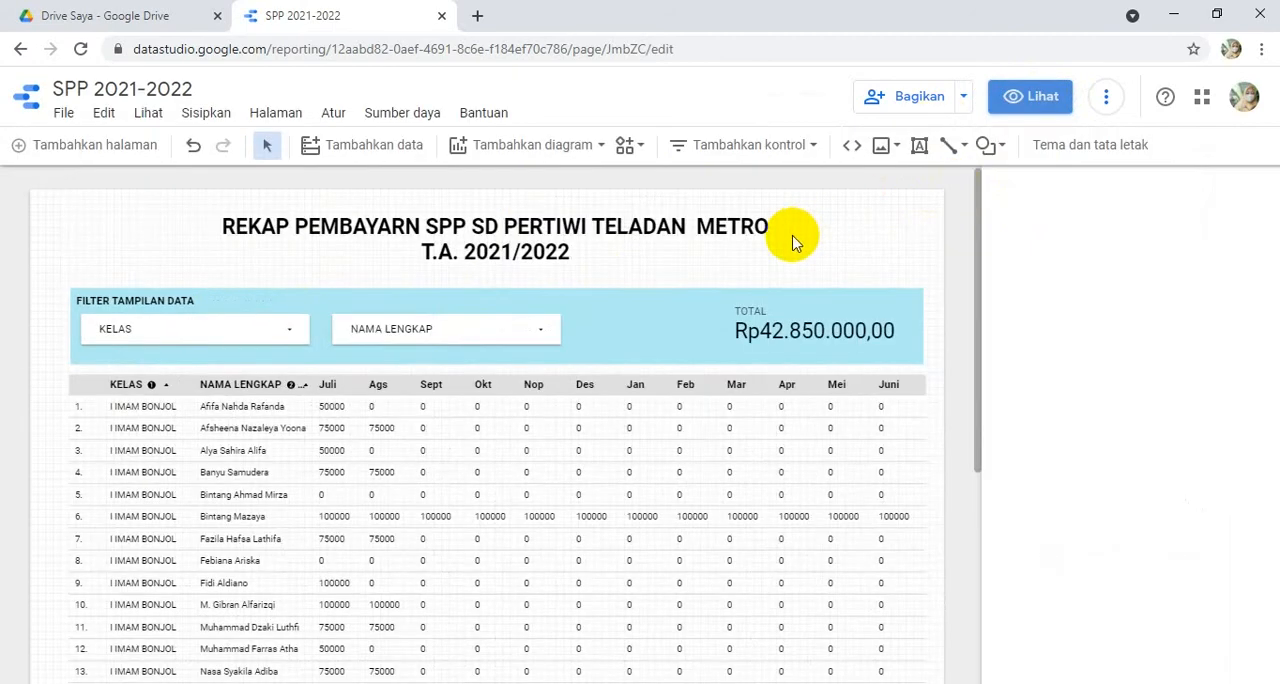
- Apply the existing KELAS filter to the KELAS drop-down control
click(86, 336)
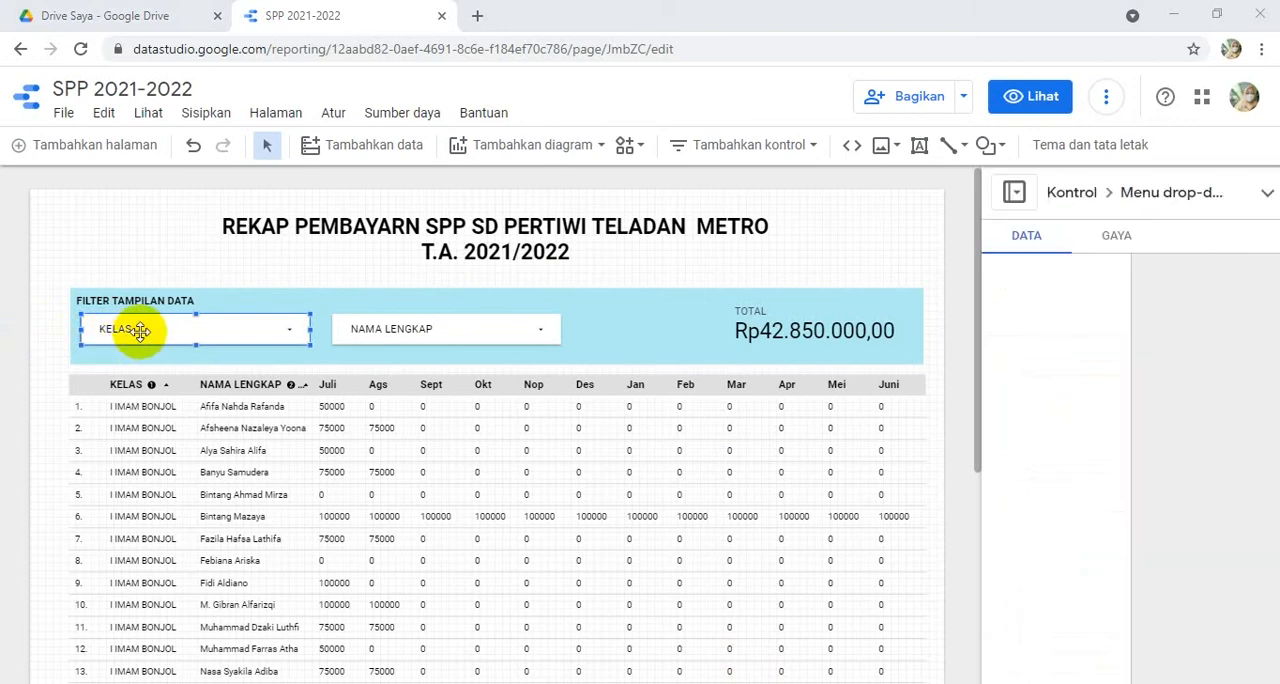
scroll(1065, 470, down, 3)
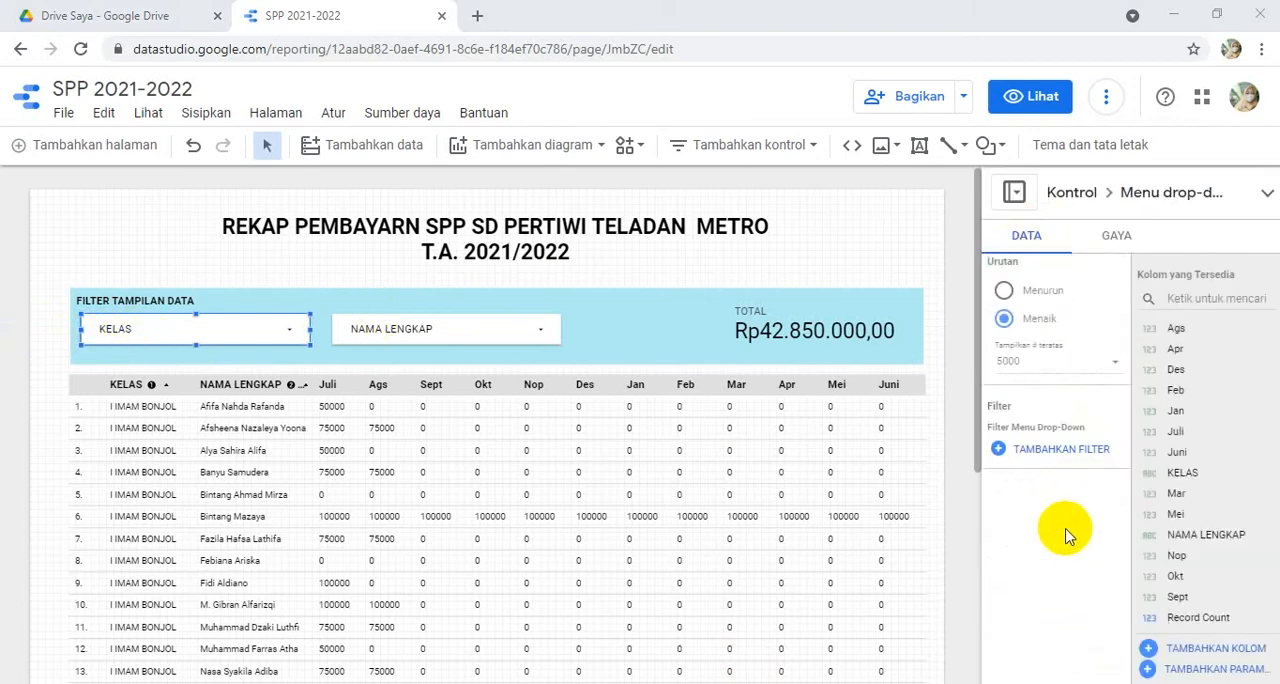
click(1060, 449)
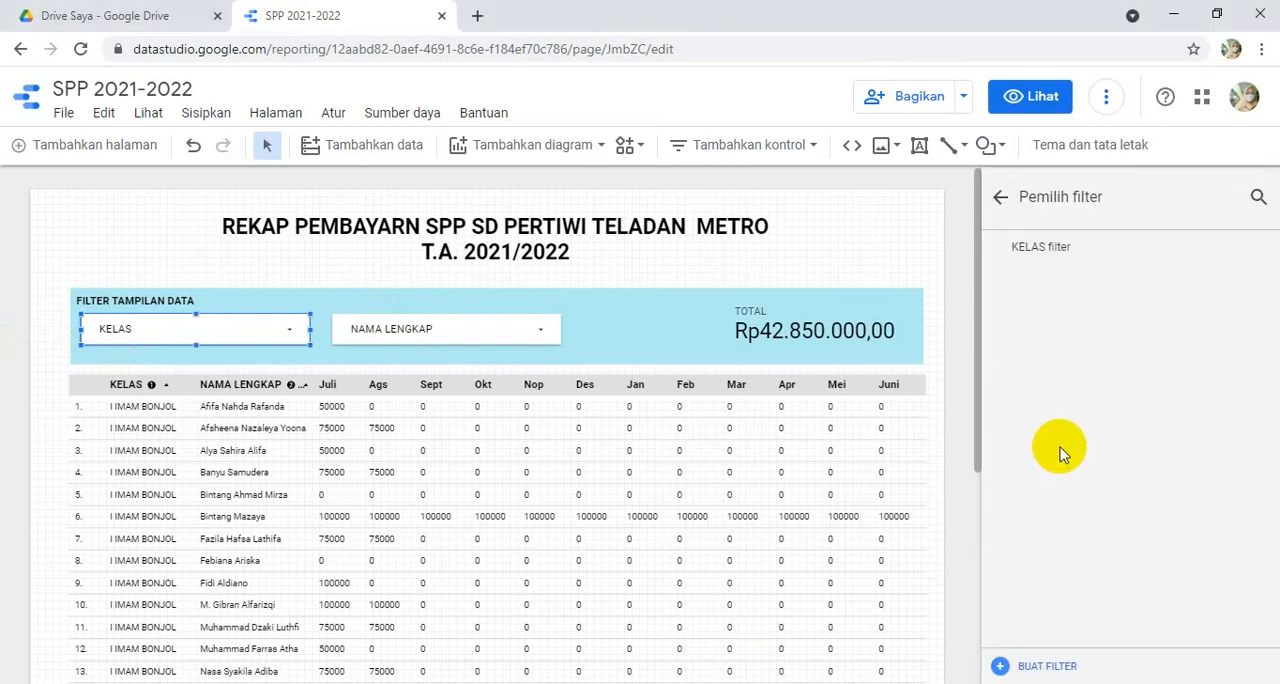
click(1048, 252)
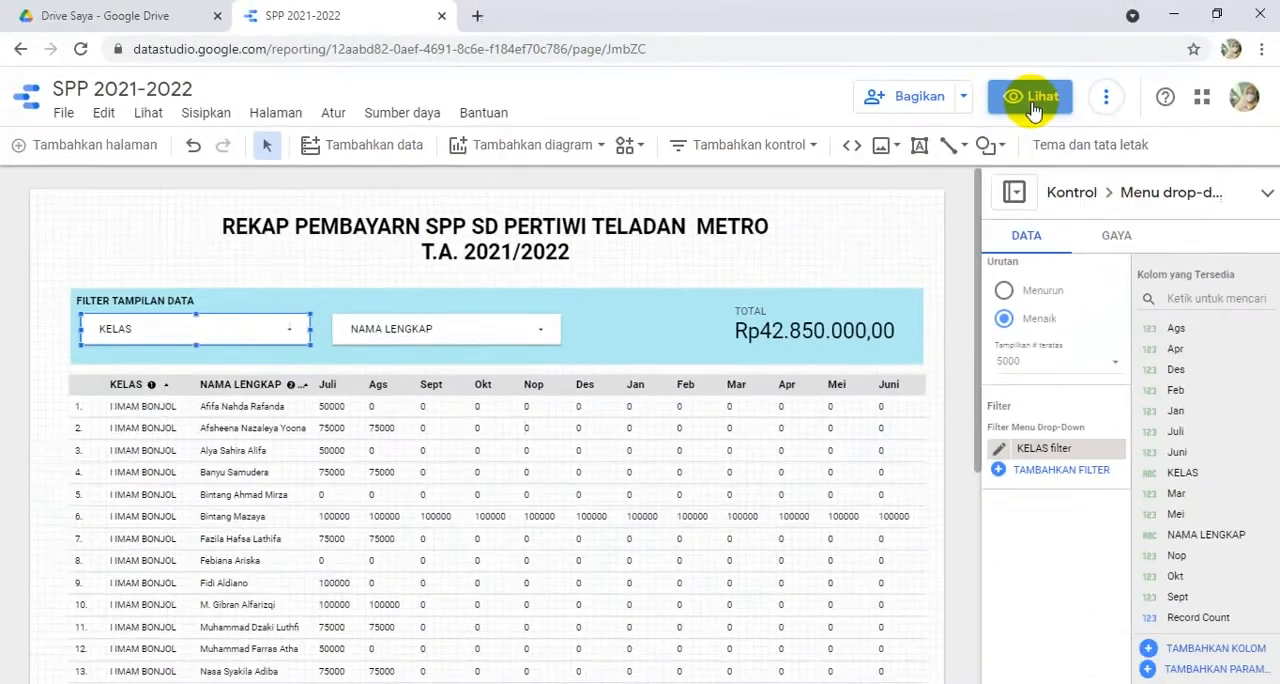
- Preview the report and check the KELAS drop-down's list for a null entry
click(928, 188)
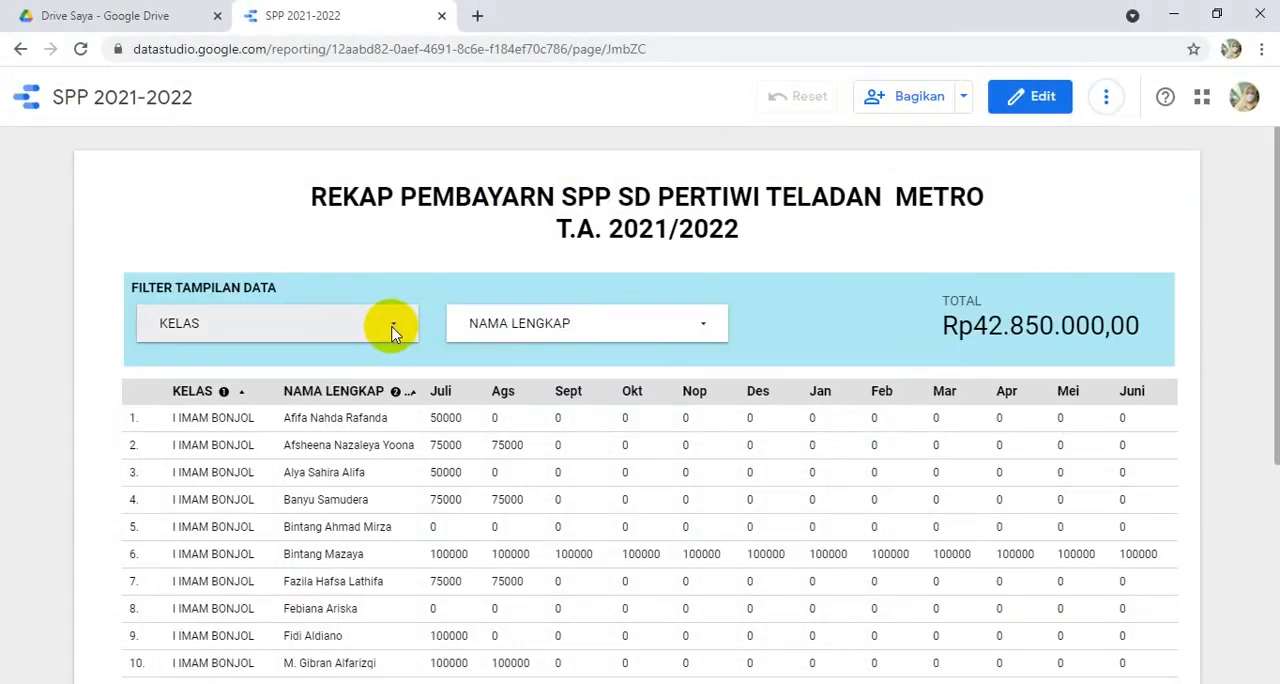
click(393, 333)
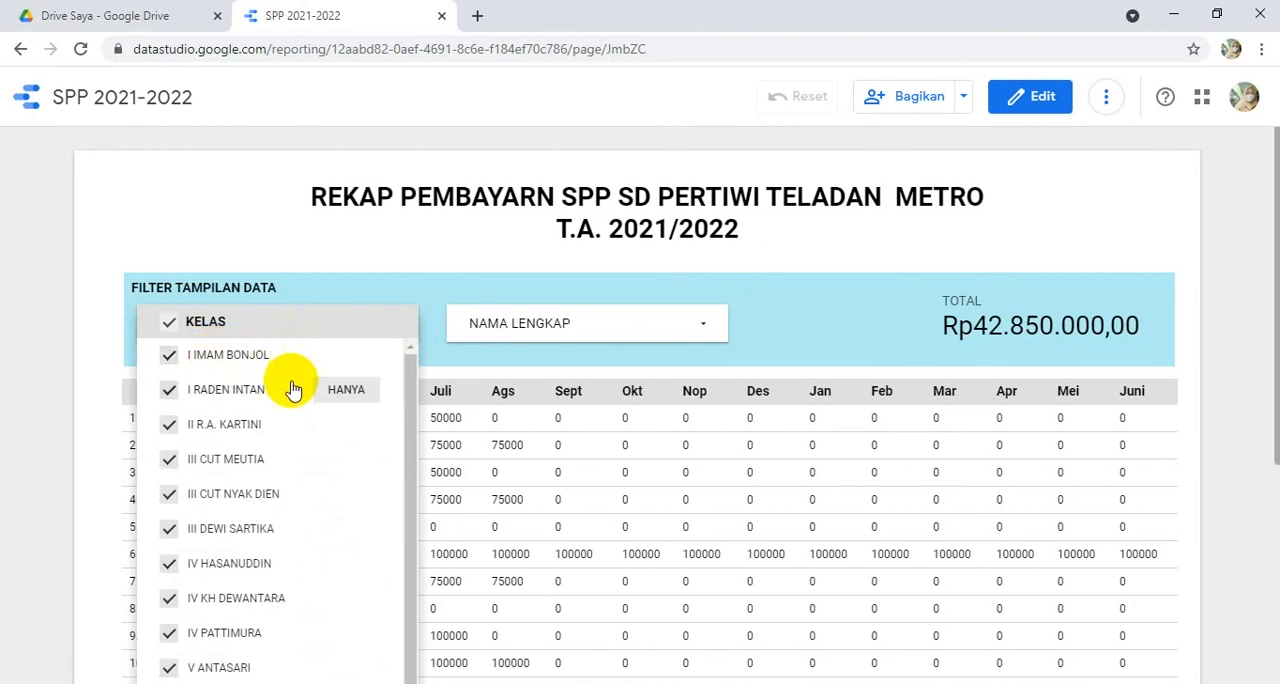
click(381, 258)
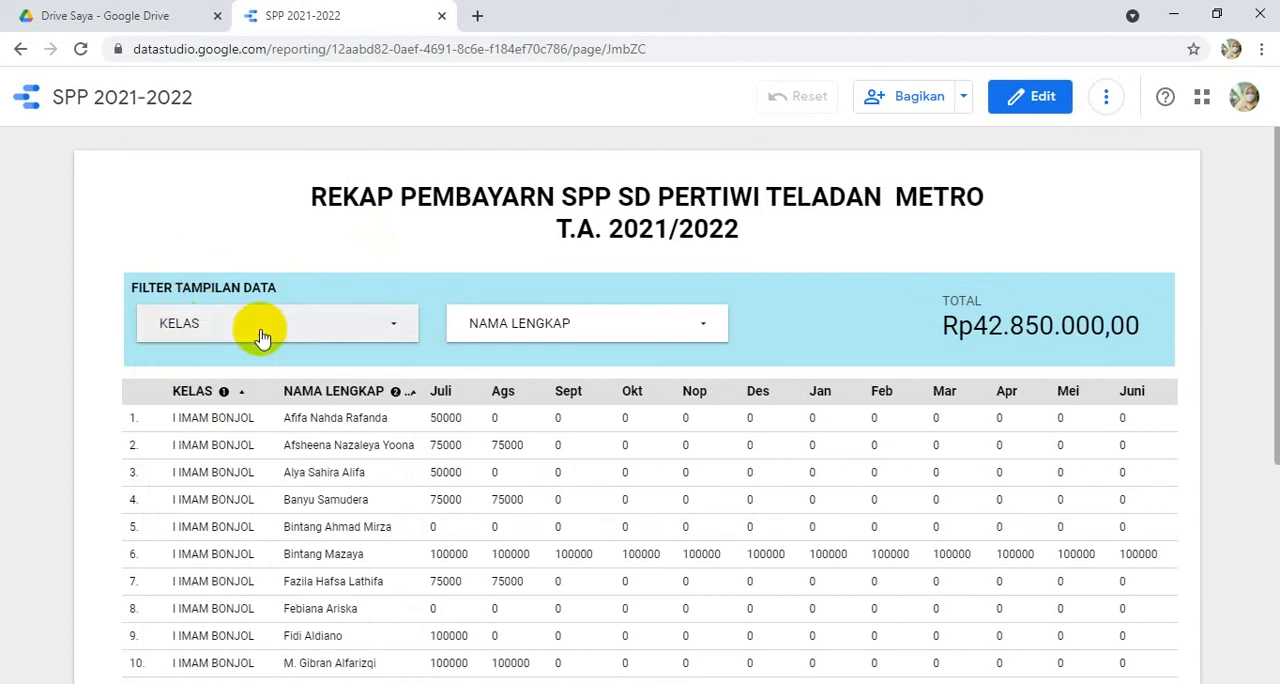
- Filter the previewed report to only class III CUT NYAK DIEN and examine its payment table down to the last row
click(393, 331)
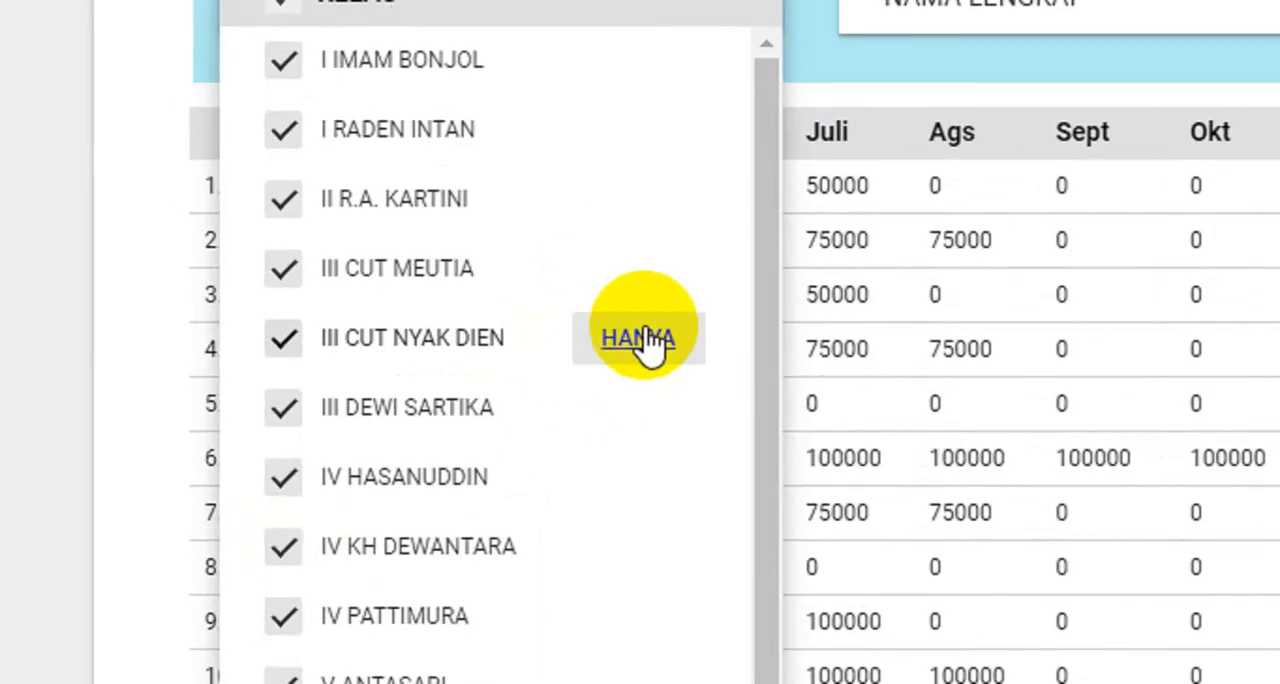
click(614, 443)
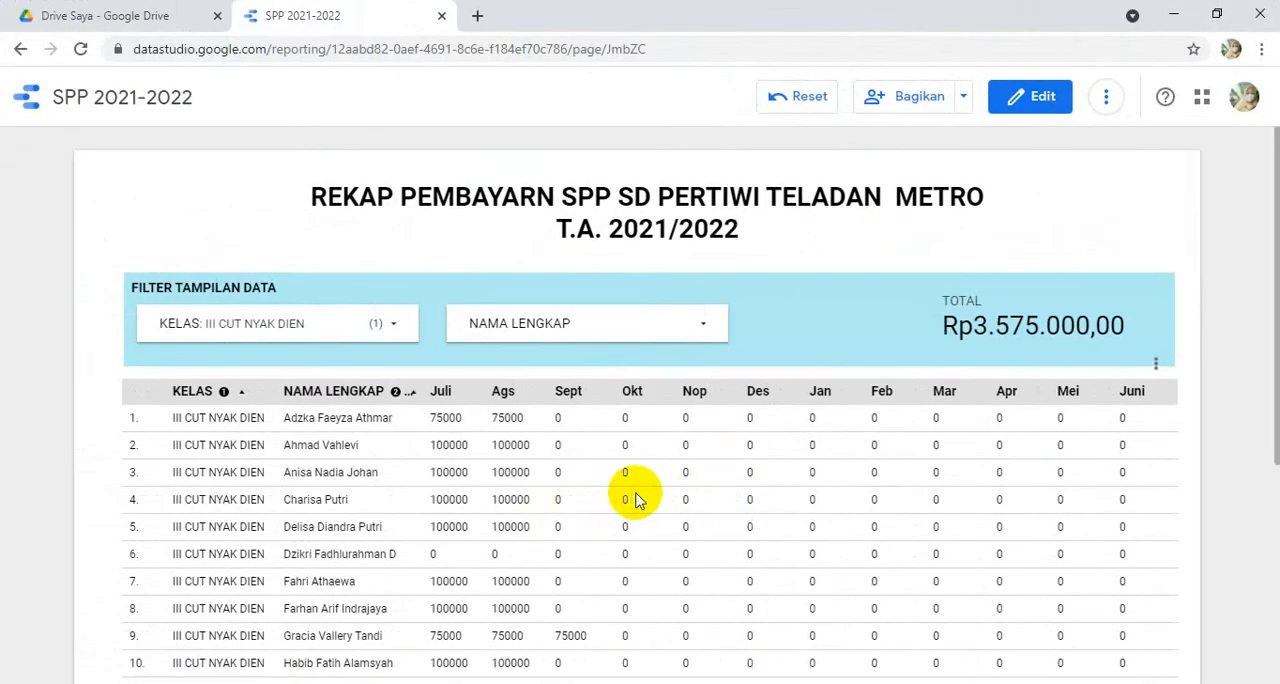
scroll(638, 500, down, 3)
scroll(638, 500, down, 1)
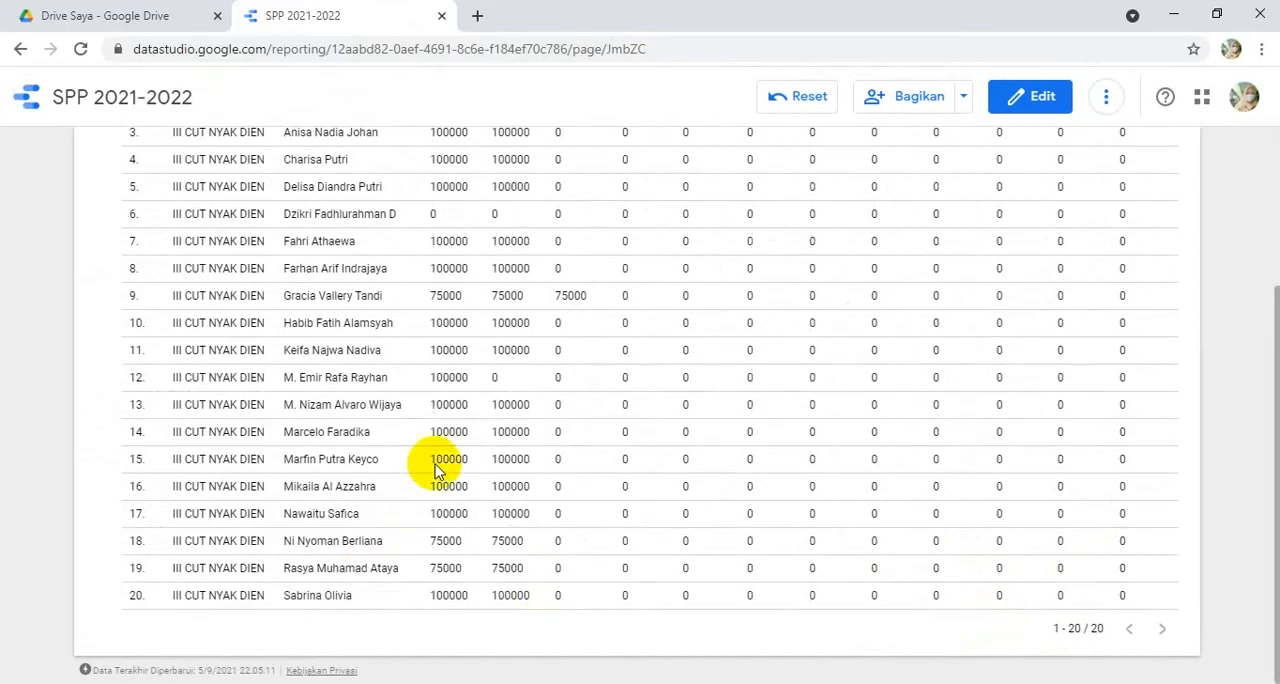
- Review the filtered class's payment table, and reselect all classes in the KELAS filter
scroll(452, 445, up, 3)
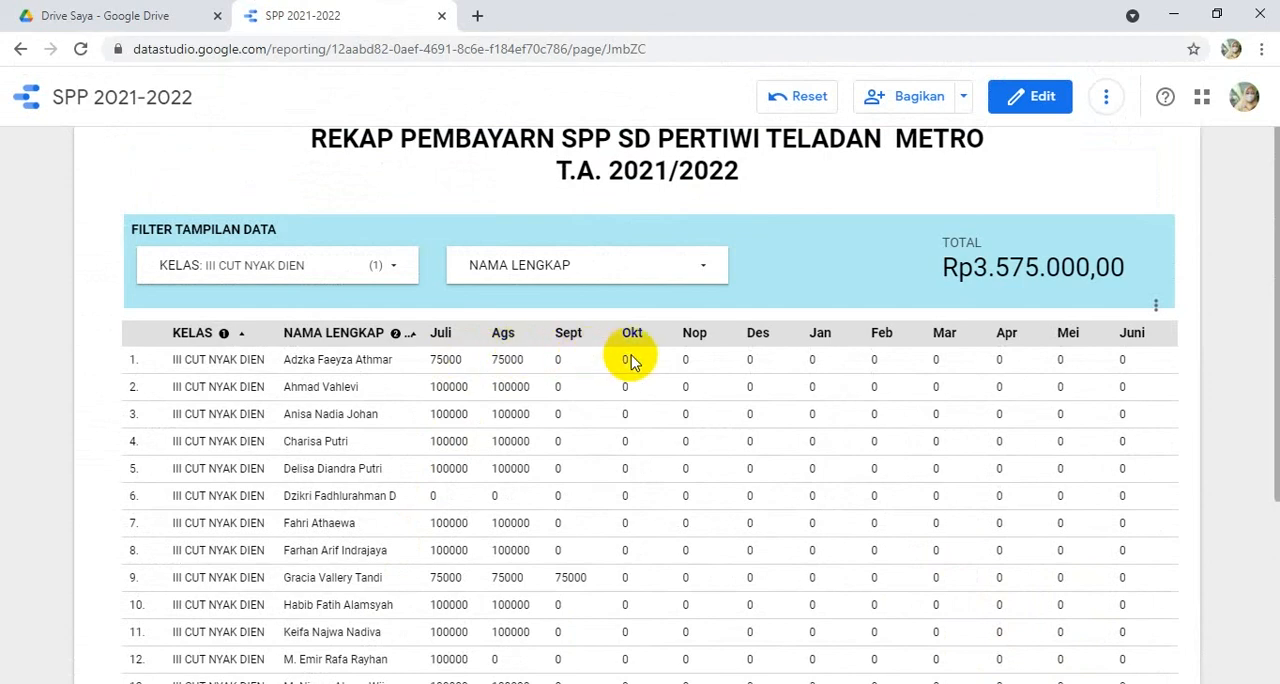
scroll(518, 520, down, 3)
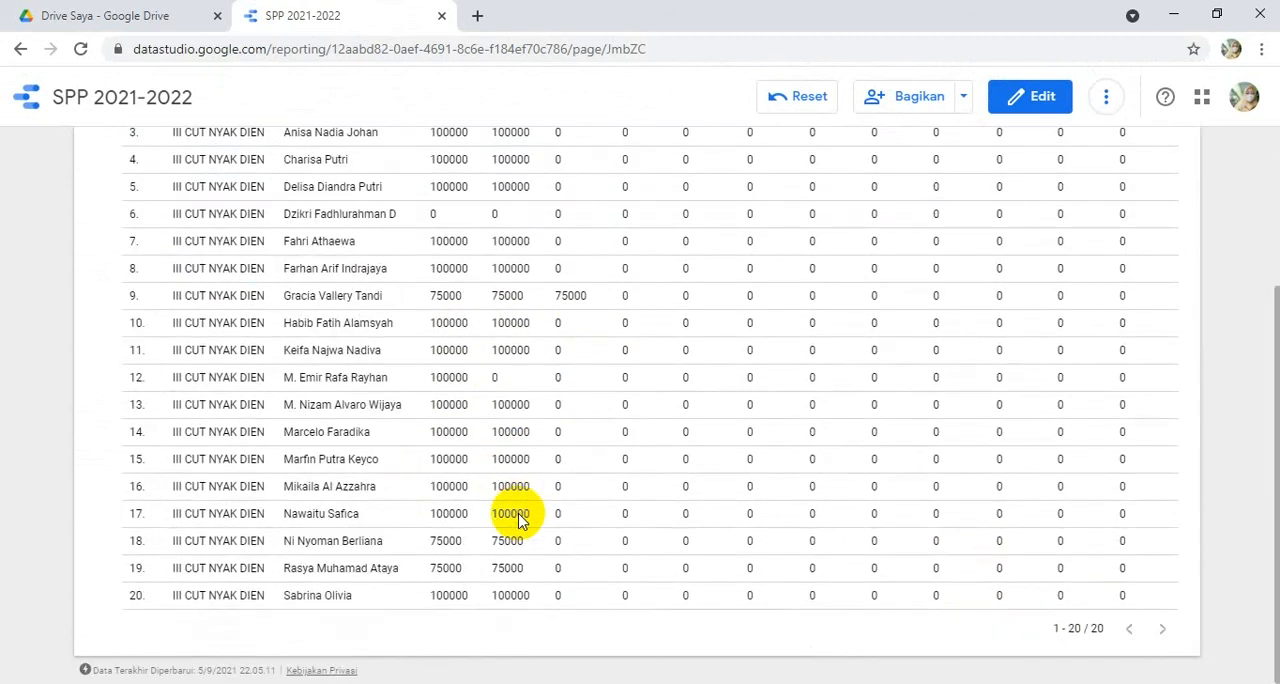
scroll(518, 520, up, 3)
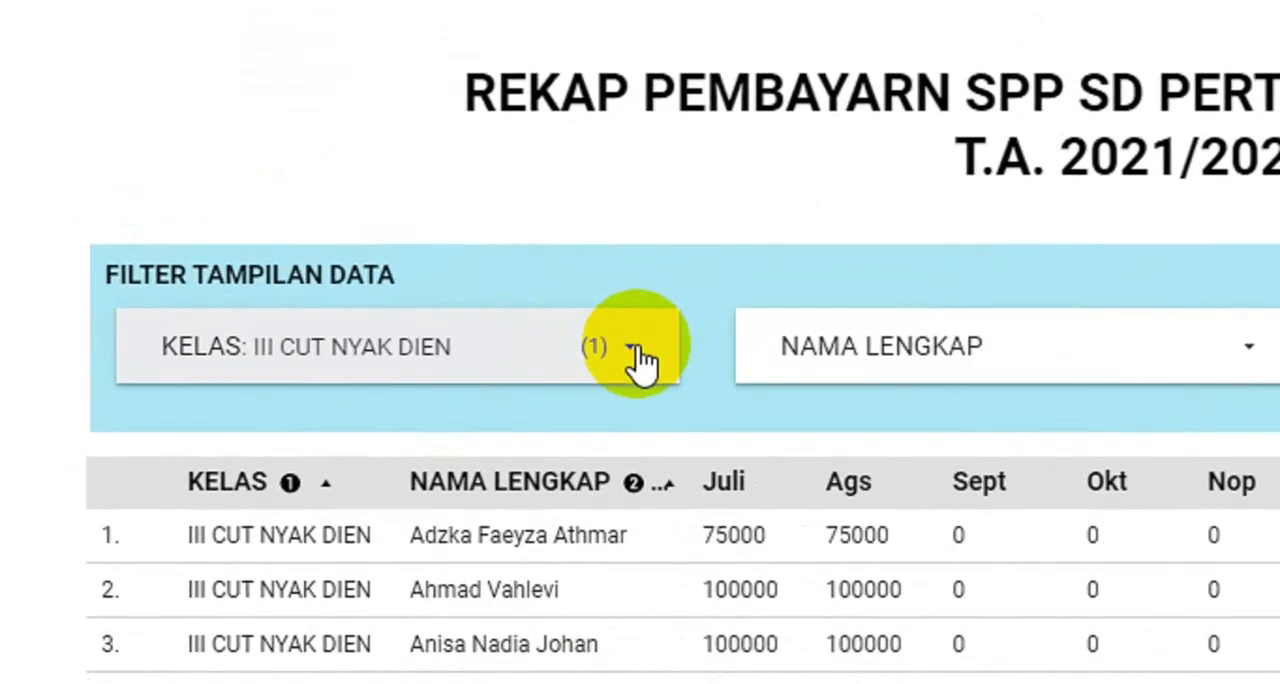
click(637, 345)
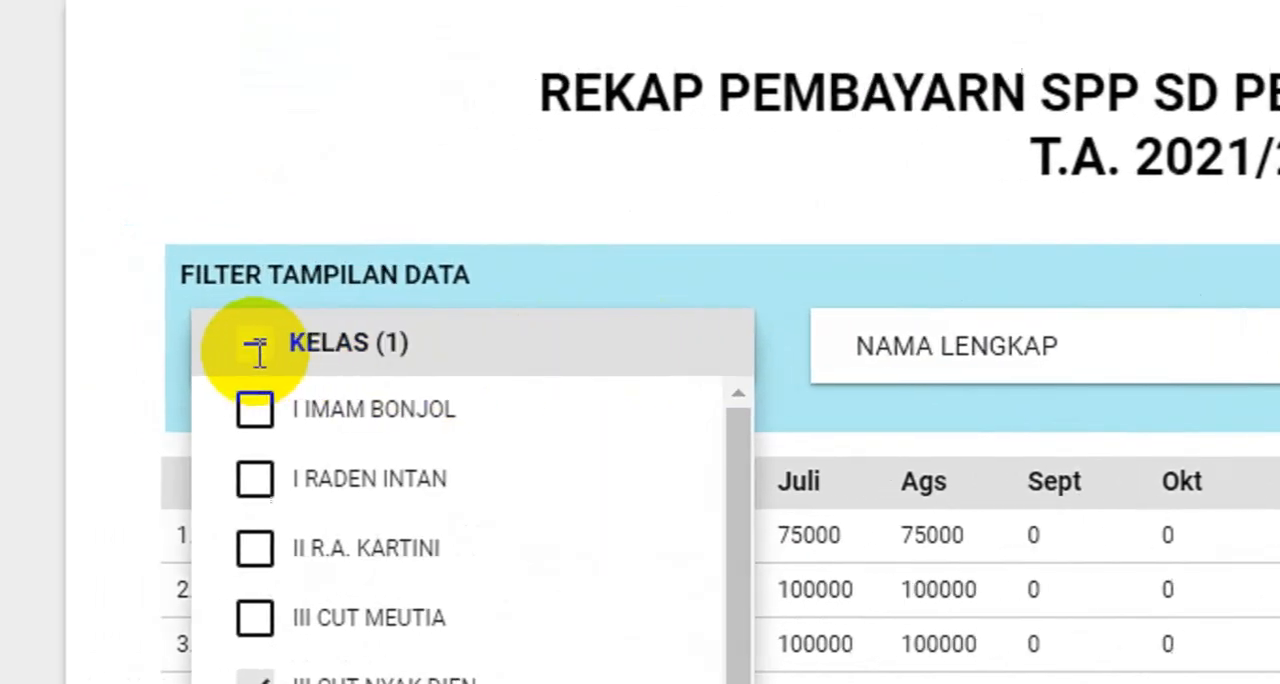
click(328, 348)
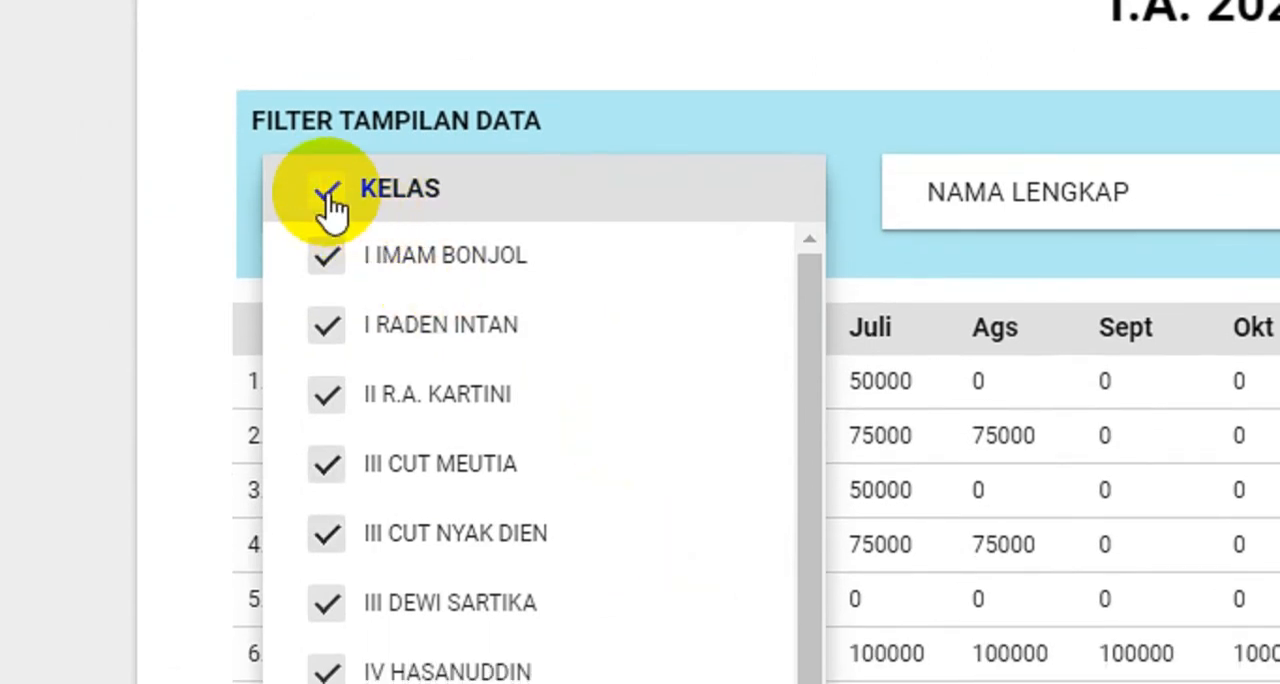
click(328, 196)
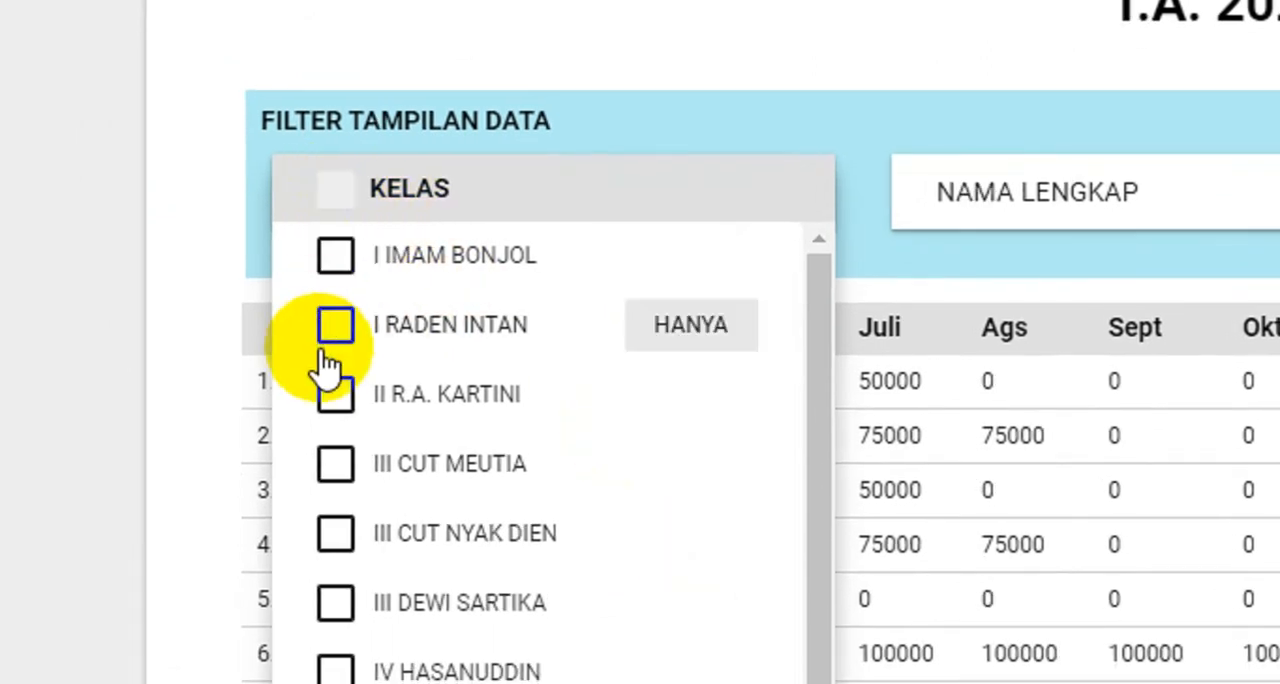
click(347, 190)
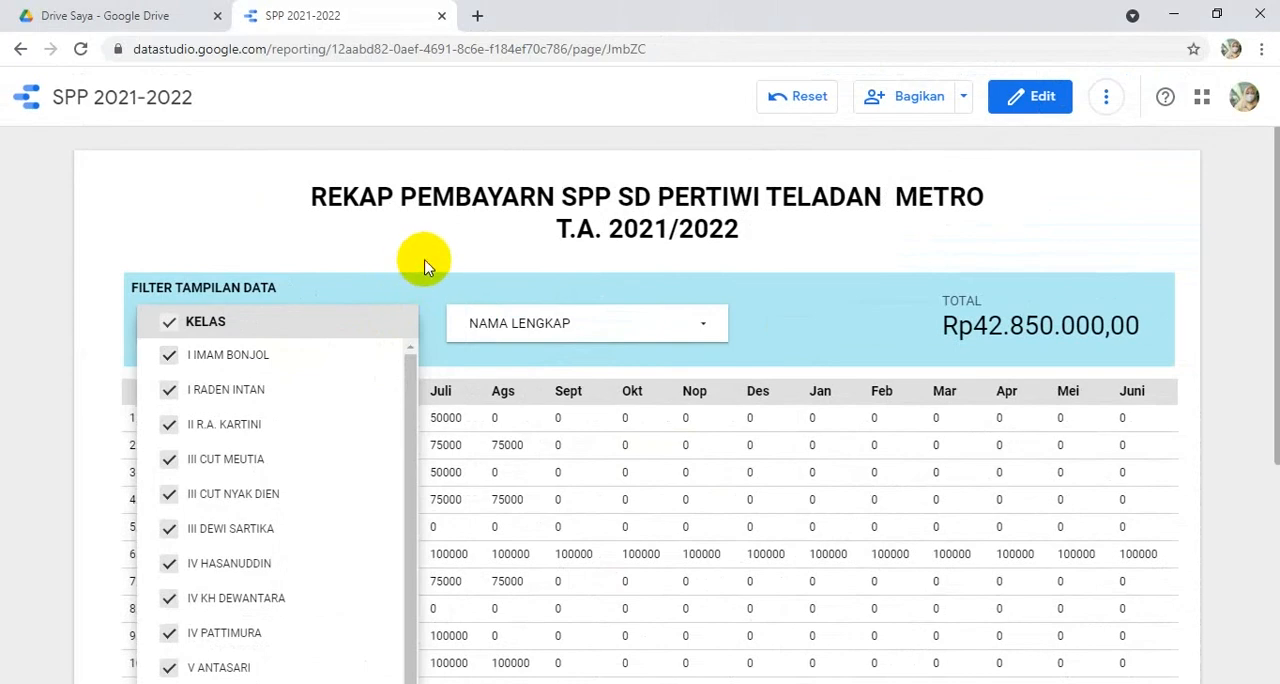
click(423, 263)
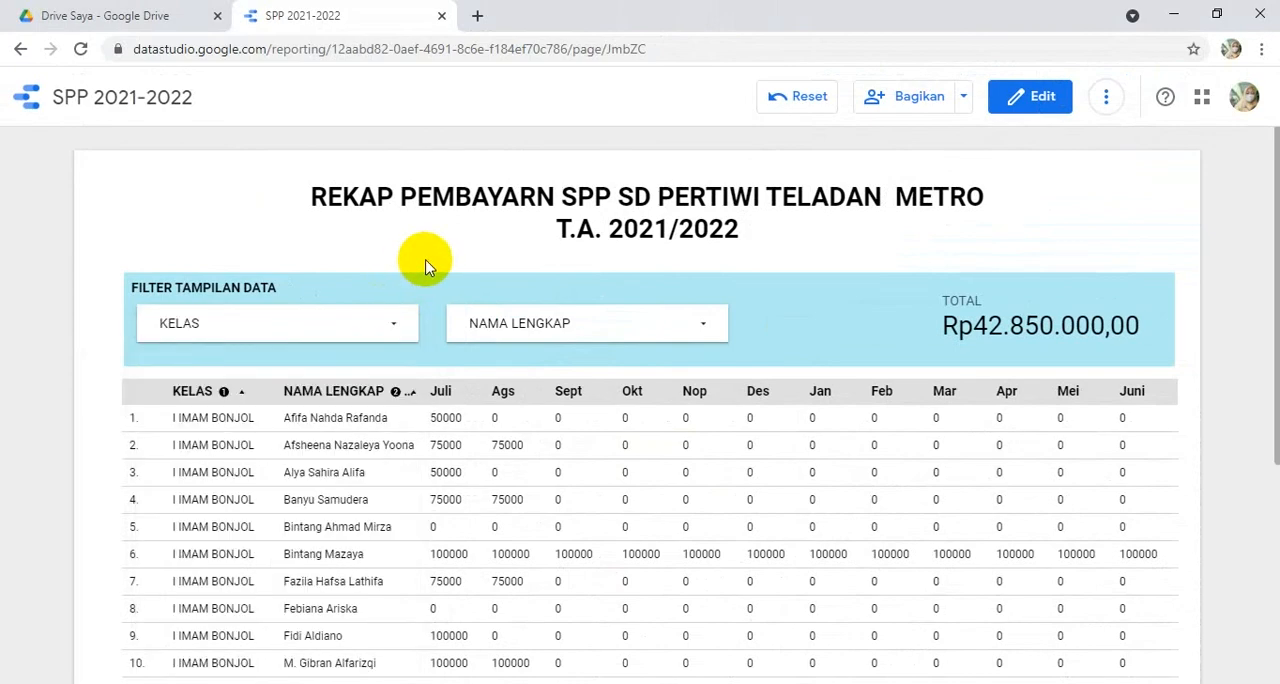
- Search the NAMA LENGKAP filter by a student's first name and restrict the report to only the matching class I IMAM BONJOL student
click(704, 323)
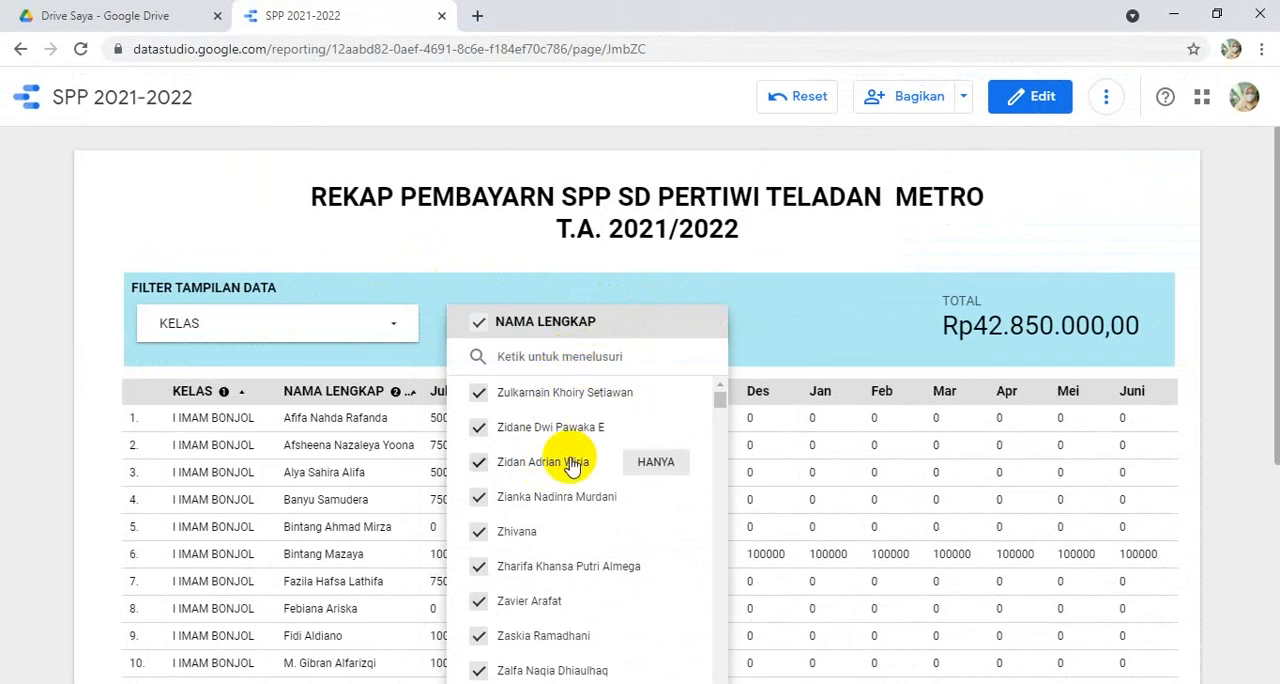
click(562, 355)
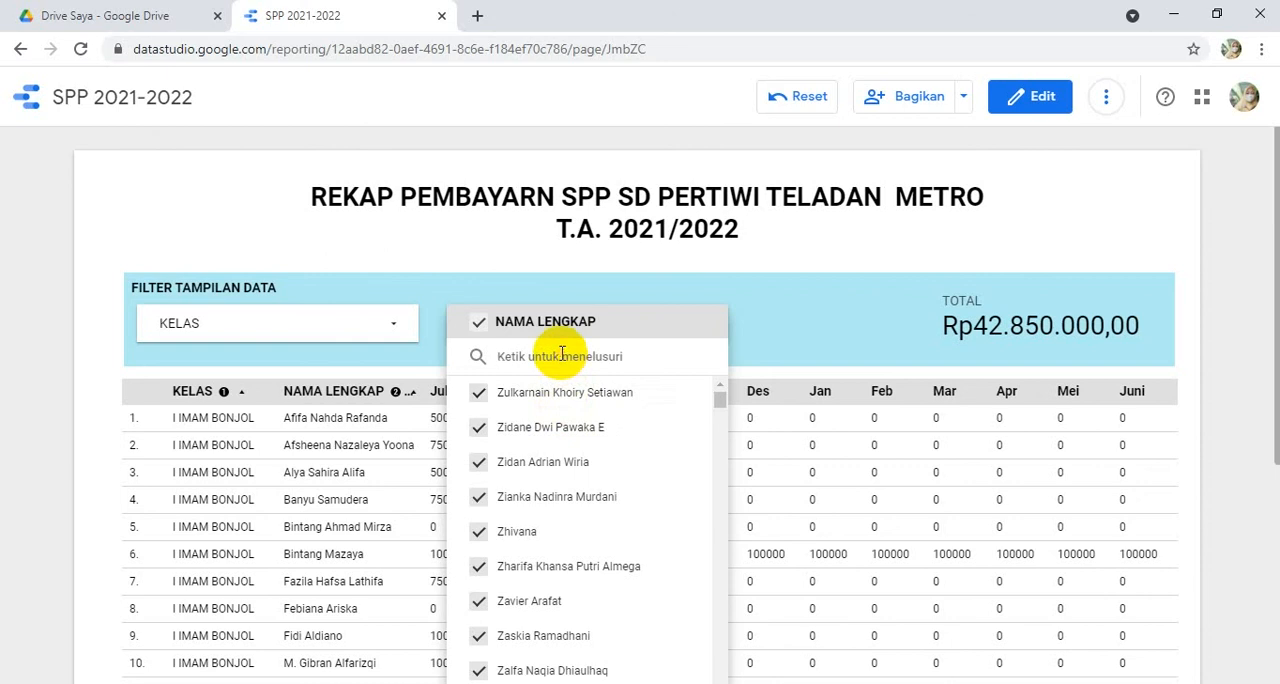
text(afifa)
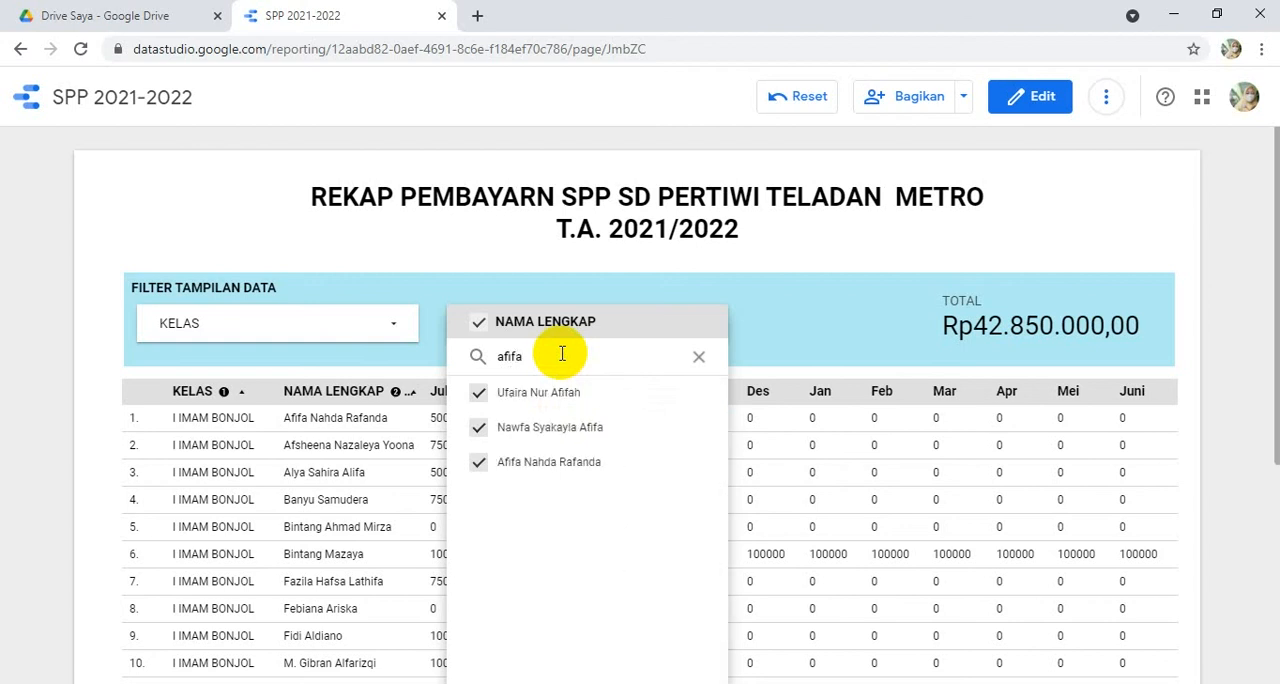
mouse_move(571, 460)
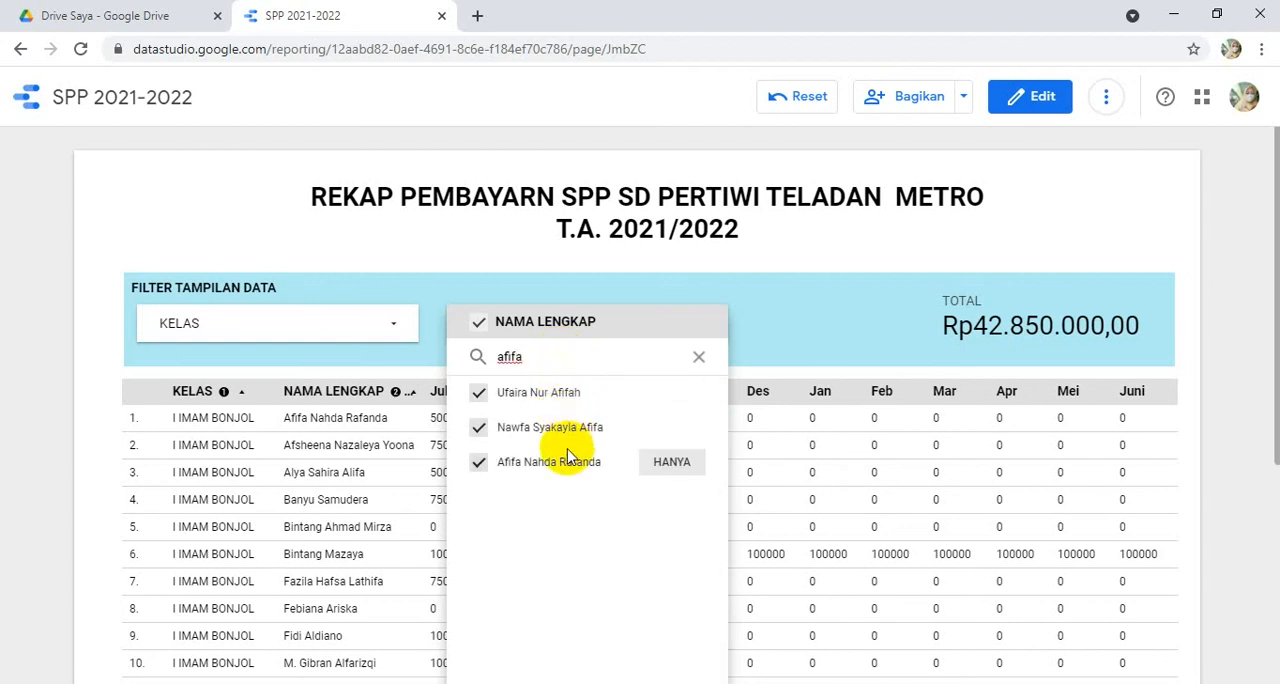
click(672, 465)
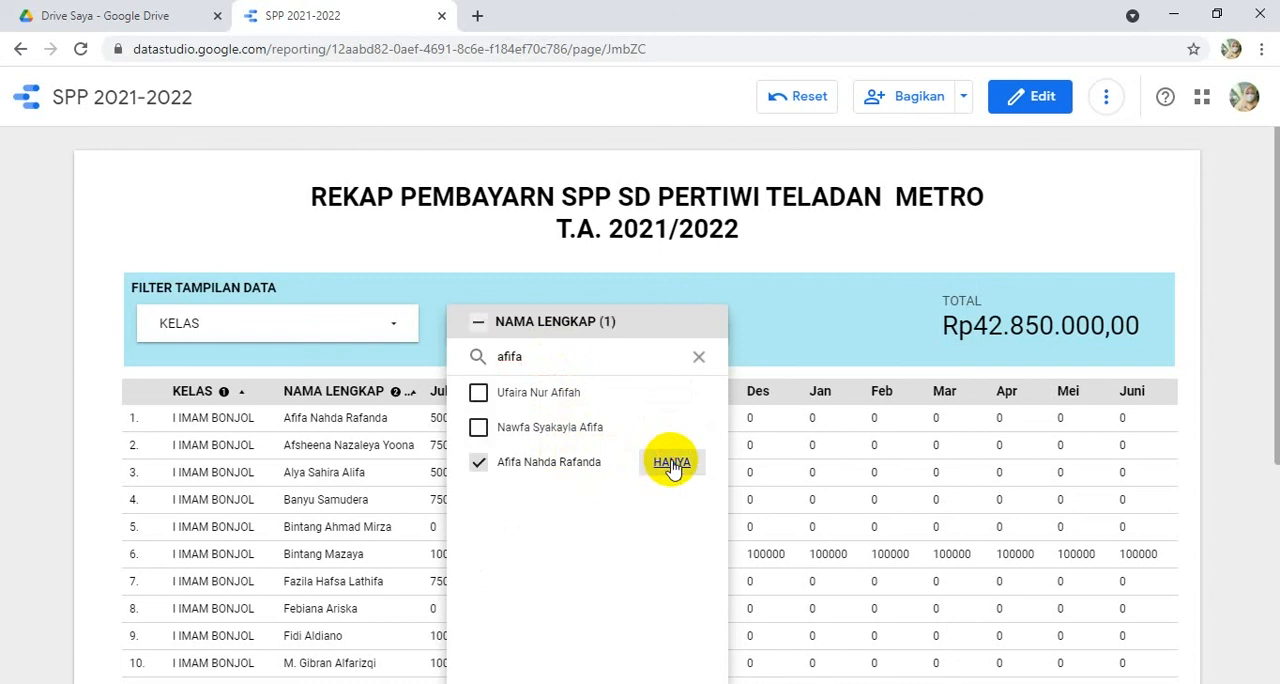
click(806, 262)
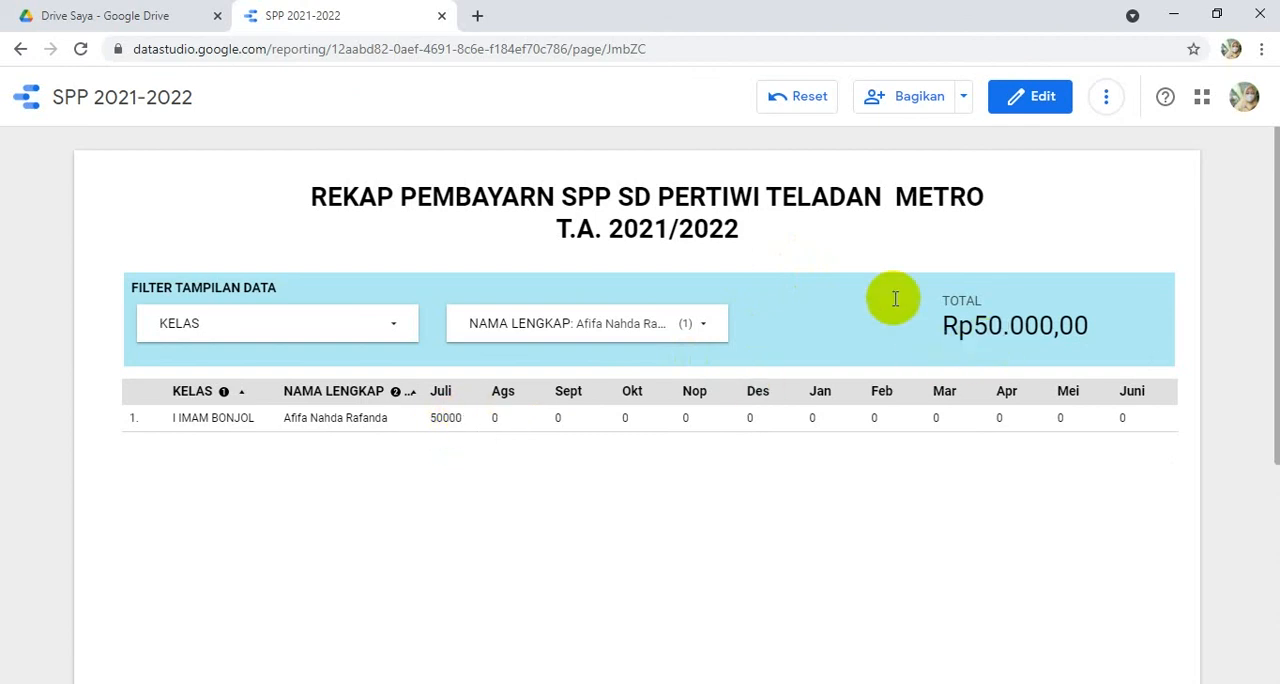
click(884, 229)
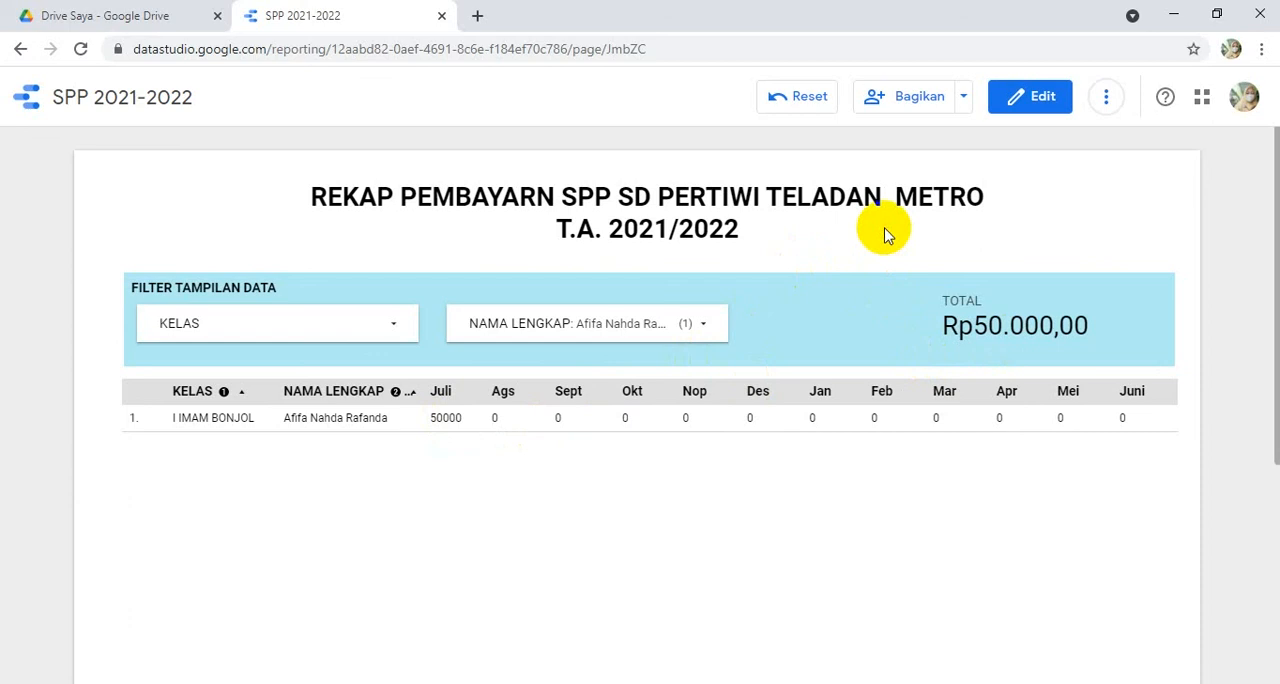